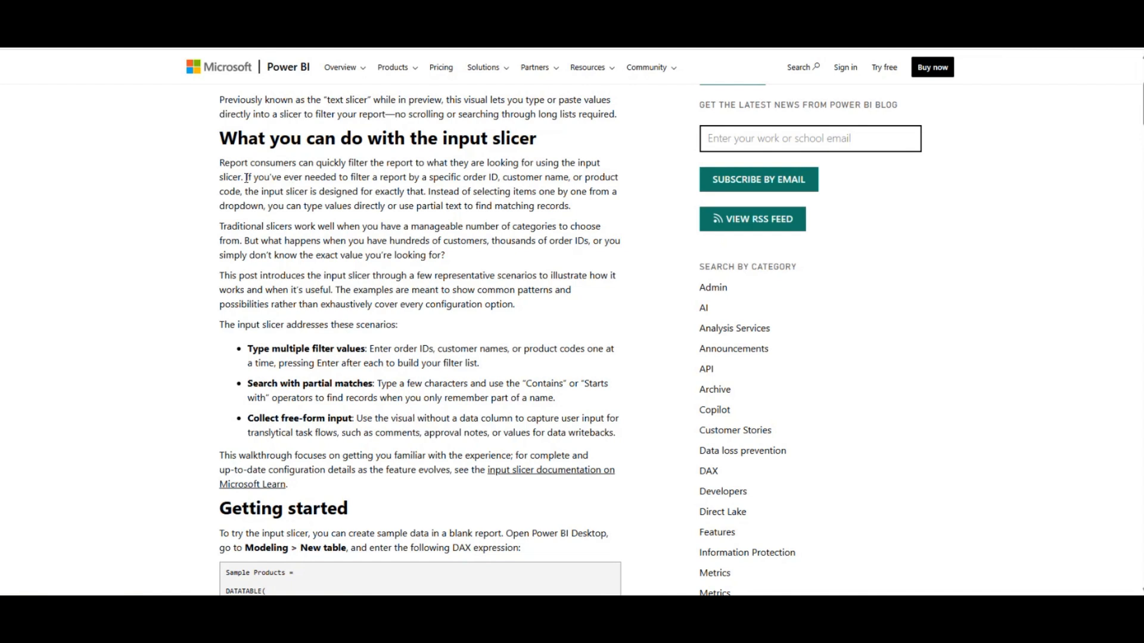
Read the blog section "What you can do with the input slicer", including its comparison with traditional slicers
{"action": "left_click_drag", "start_coordinate": [250, 187], "coordinate": [255, 191]}
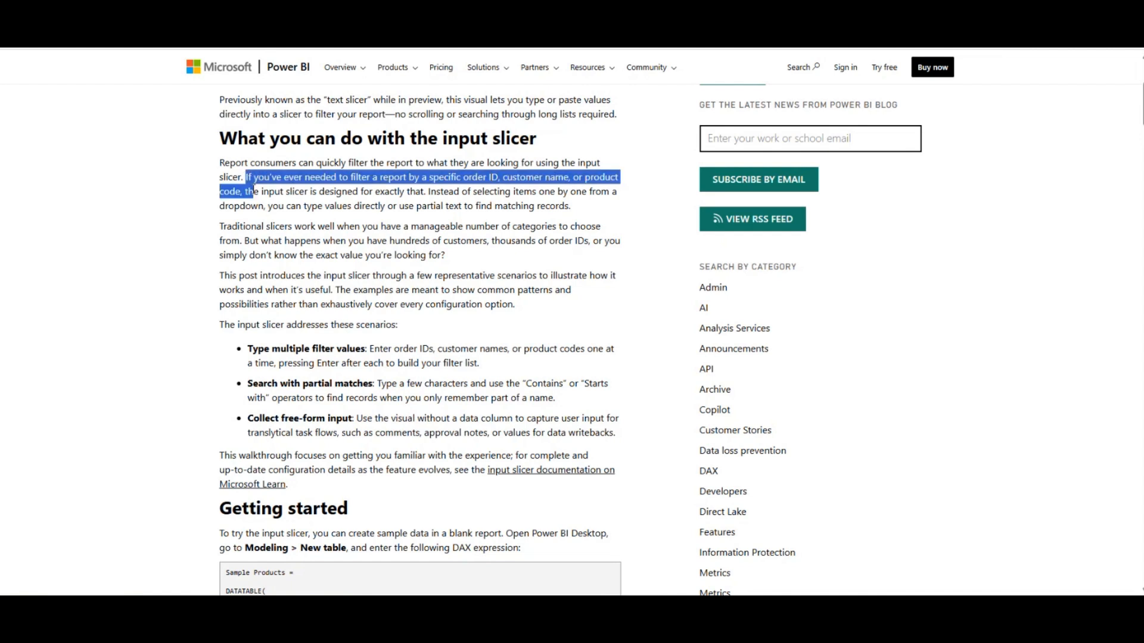
{"action": "left_click_drag", "start_coordinate": [255, 191], "coordinate": [579, 207]}
{"action": "left_click", "coordinate": [468, 207]}
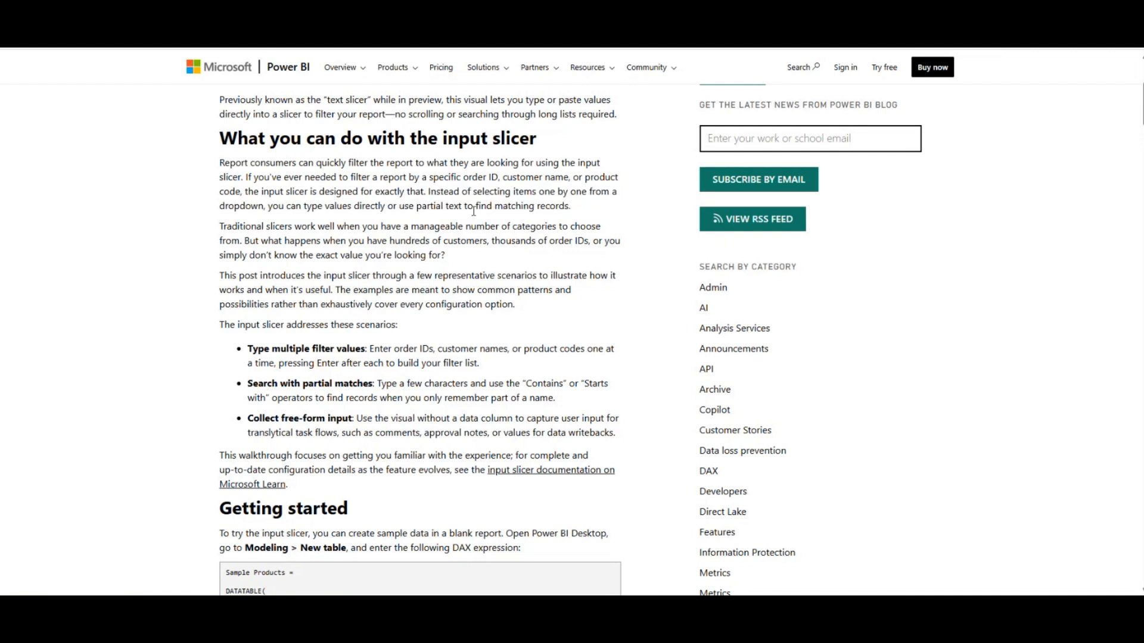
{"action": "left_click_drag", "start_coordinate": [473, 206], "coordinate": [571, 208]}
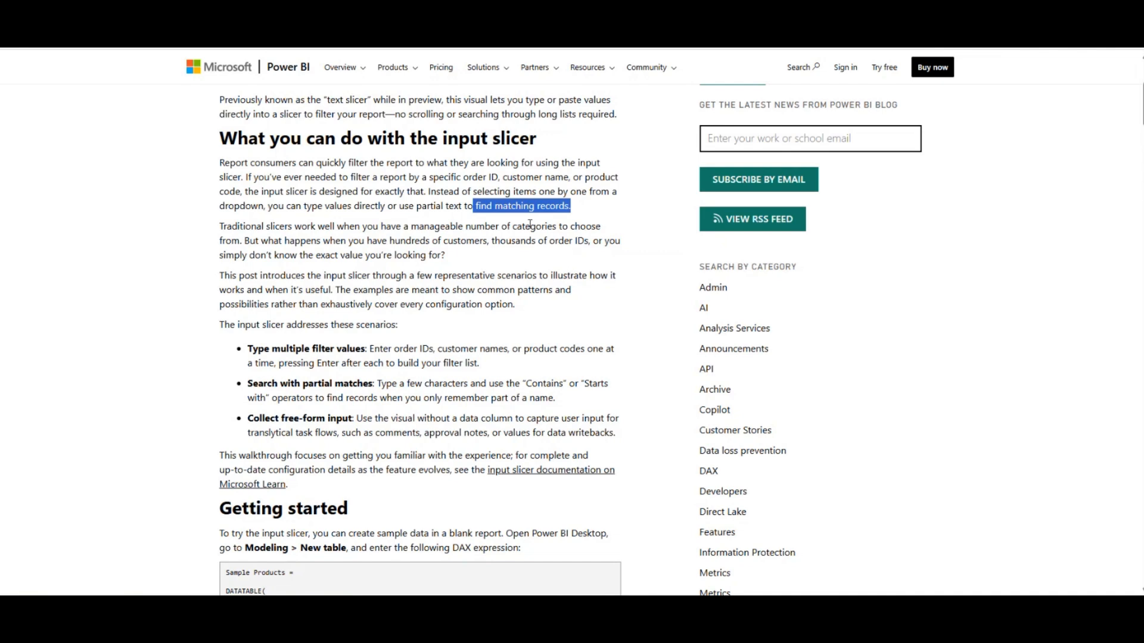
{"action": "scroll", "coordinate": [529, 224], "scroll_direction": "down", "scroll_amount": 1}
{"action": "left_click", "coordinate": [258, 156]}
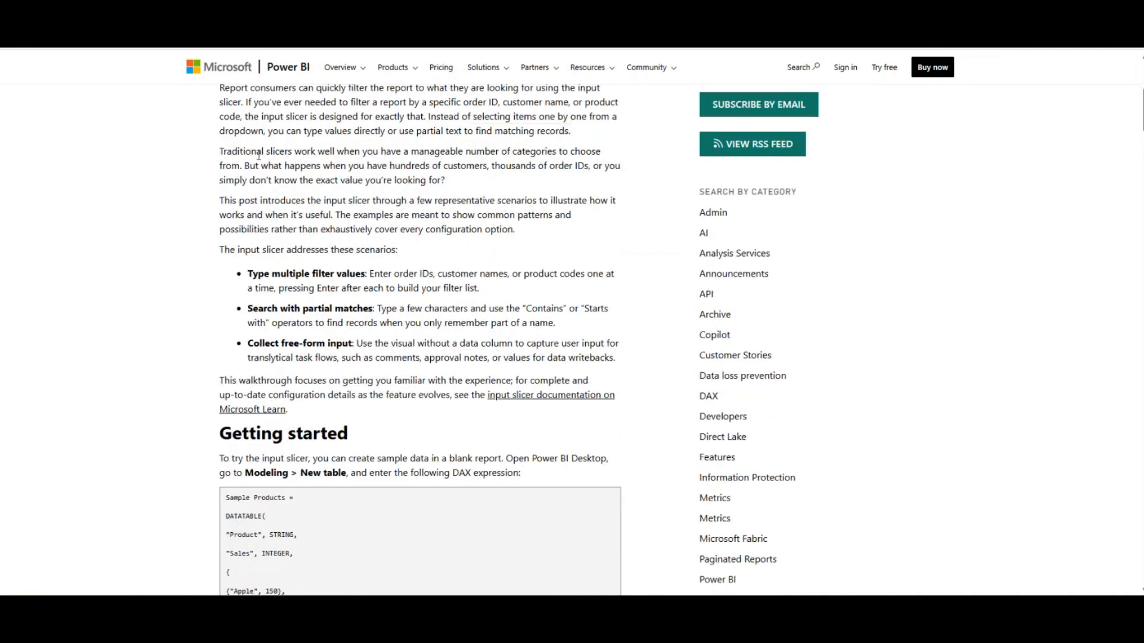
{"action": "left_click_drag", "start_coordinate": [258, 156], "coordinate": [438, 179]}
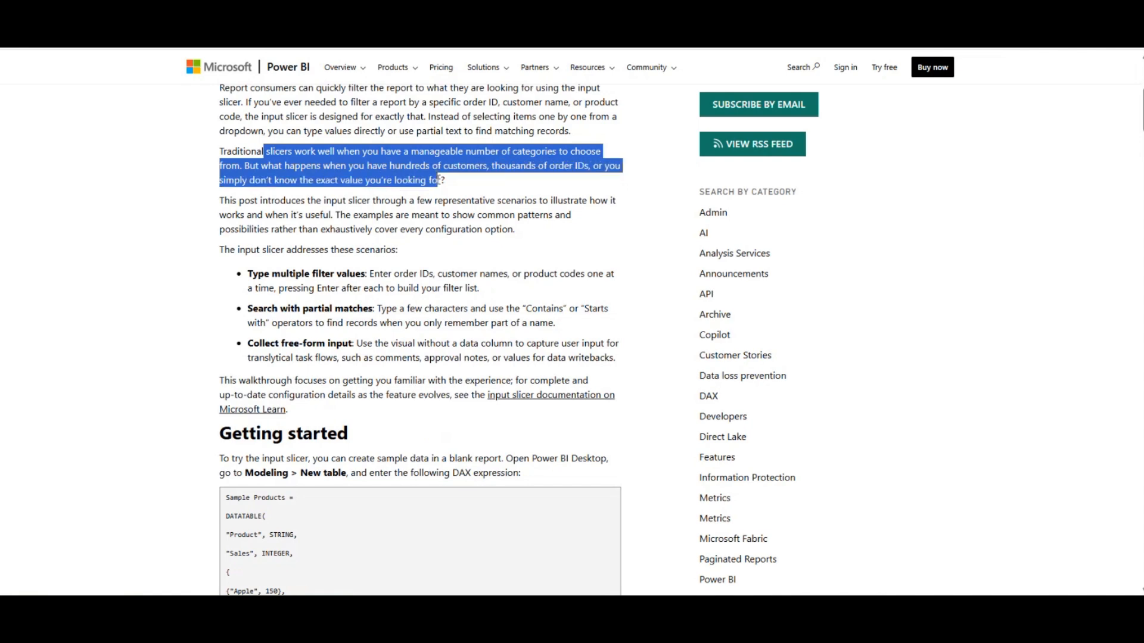
{"action": "left_click", "coordinate": [450, 186]}
{"action": "scroll", "coordinate": [302, 207], "scroll_direction": "down", "scroll_amount": 1}
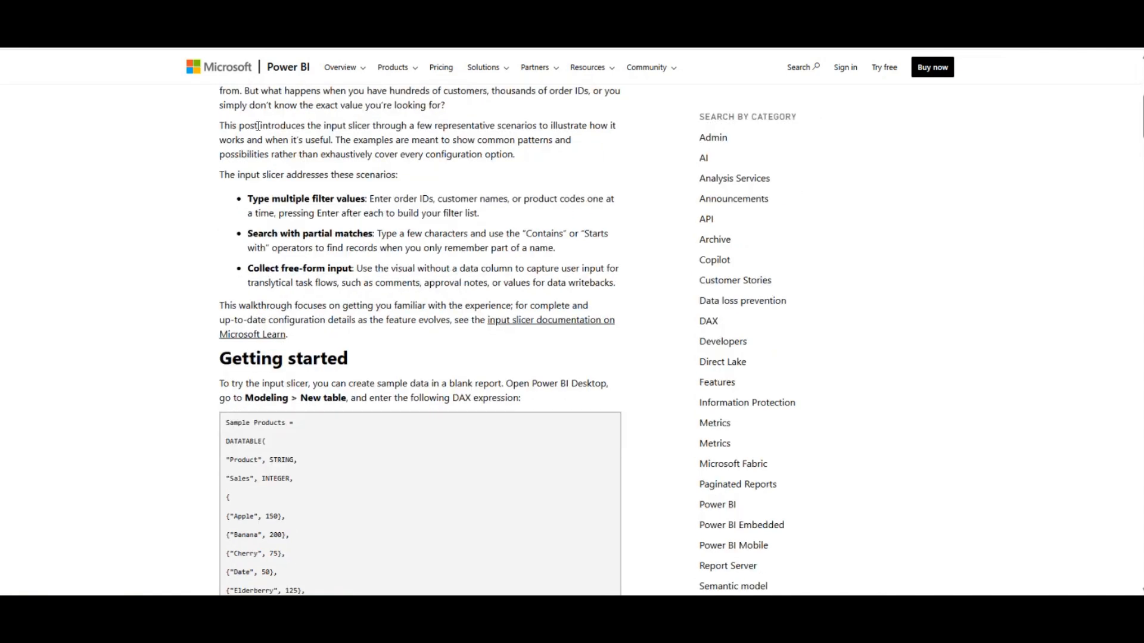
{"action": "left_click_drag", "start_coordinate": [258, 126], "coordinate": [346, 152]}
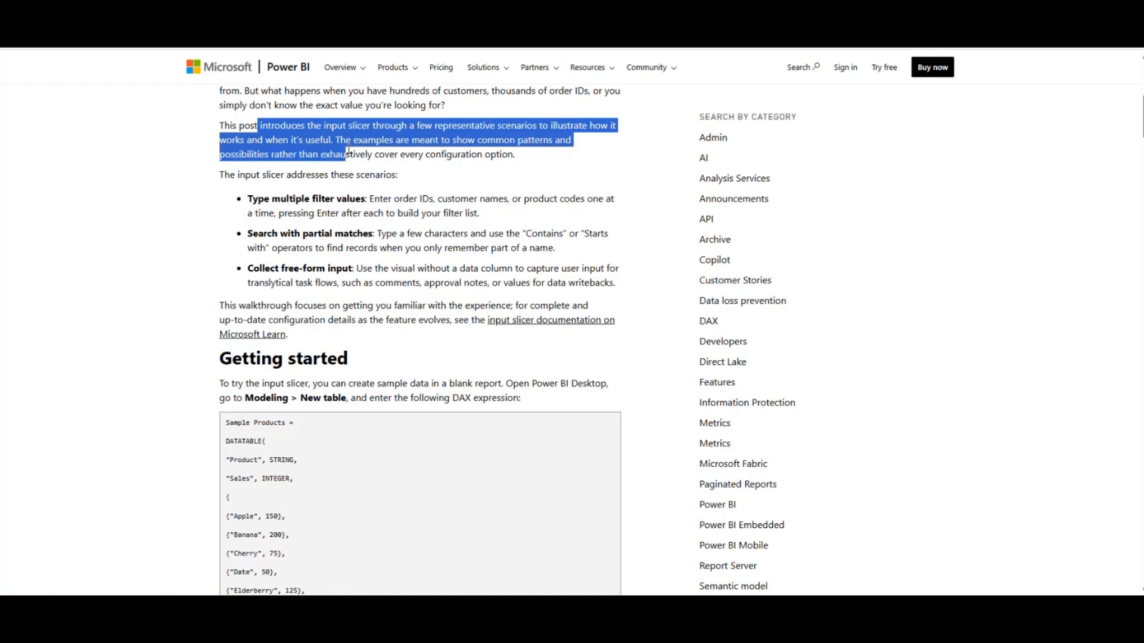
{"action": "left_click", "coordinate": [337, 142]}
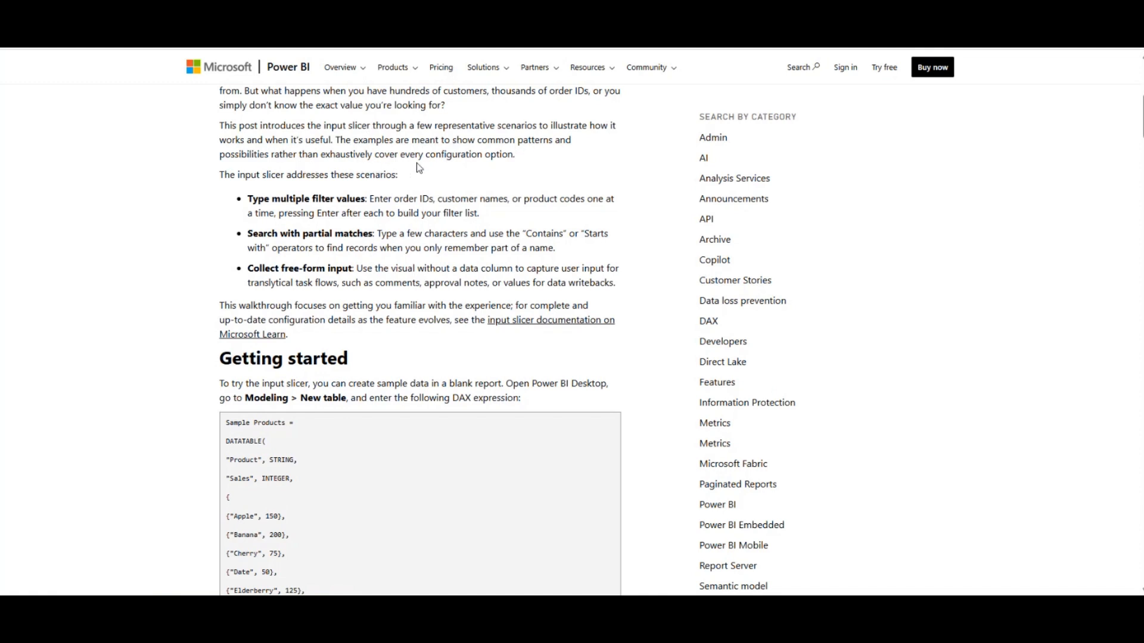
Examine the listed input slicer scenarios: multiple filter values, partial-match search and free-form input
{"action": "scroll", "coordinate": [475, 167], "scroll_direction": "down", "scroll_amount": 1}
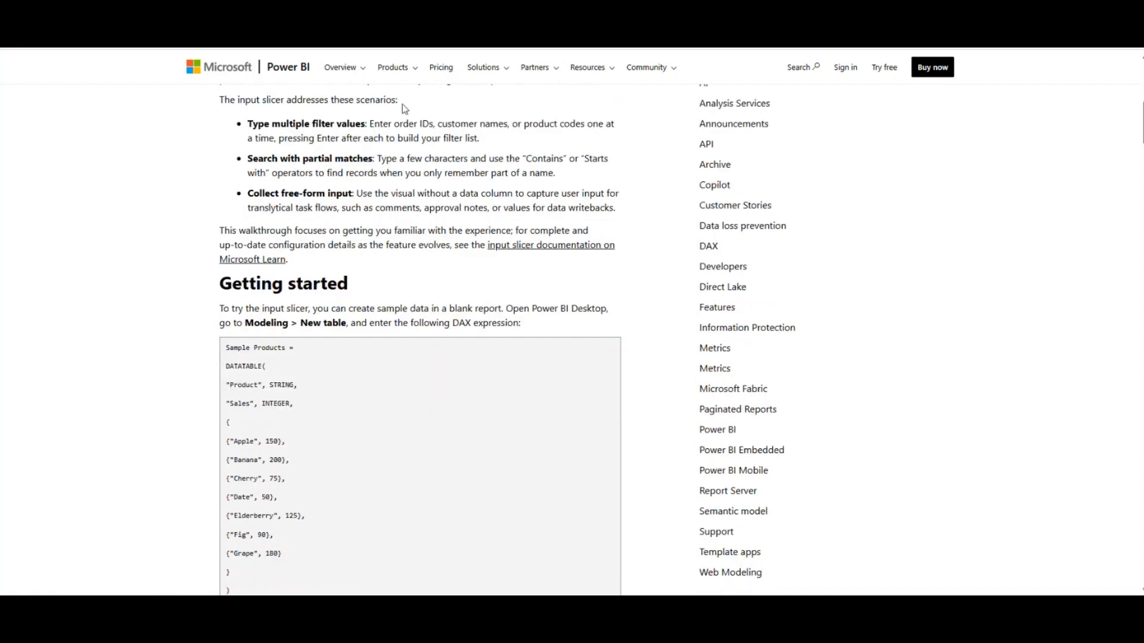
{"action": "scroll", "coordinate": [401, 109], "scroll_direction": "up", "scroll_amount": 1}
{"action": "left_click_drag", "start_coordinate": [384, 154], "coordinate": [514, 156]}
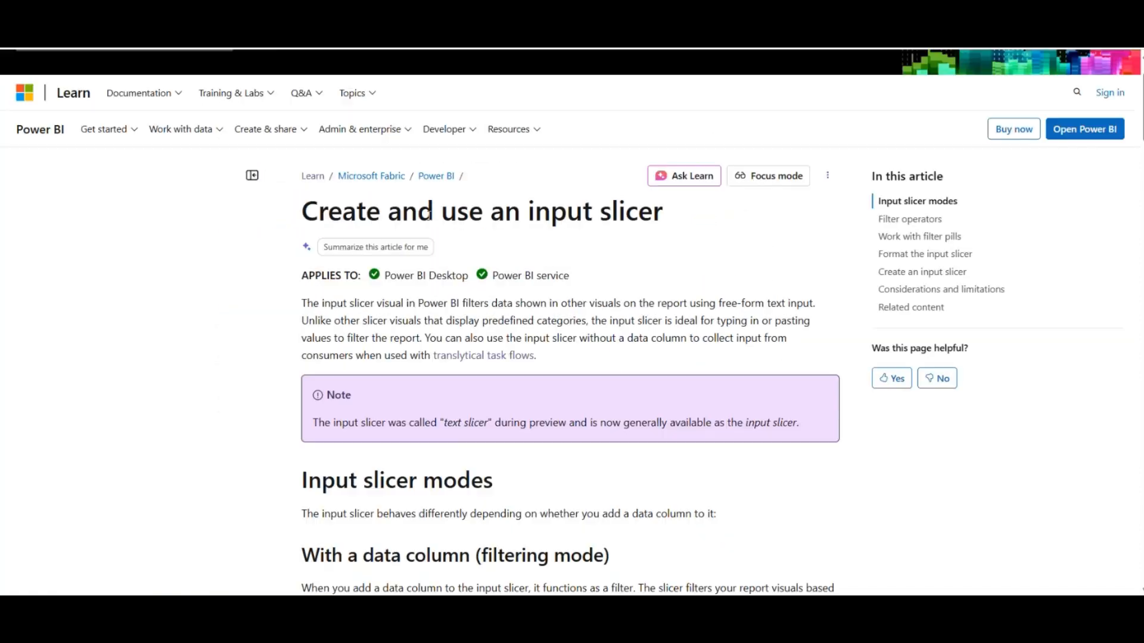
{"action": "scroll", "coordinate": [441, 220], "scroll_direction": "up", "scroll_amount": 1}
{"action": "scroll", "coordinate": [475, 222], "scroll_direction": "down", "scroll_amount": 1}
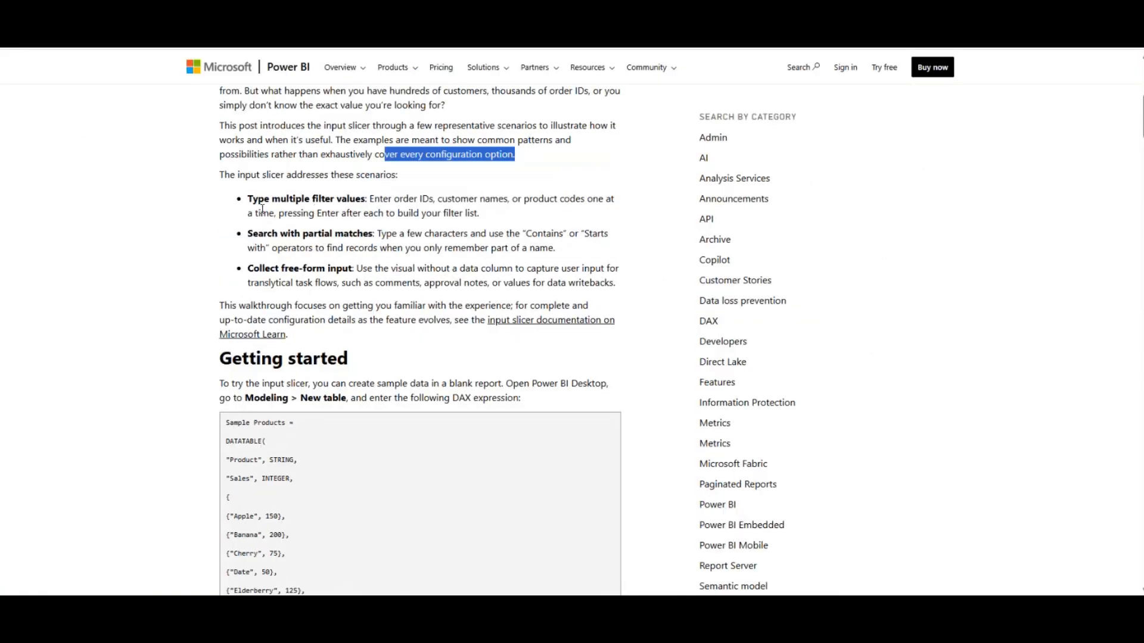
{"action": "left_click_drag", "start_coordinate": [263, 205], "coordinate": [315, 212]}
{"action": "left_click", "coordinate": [312, 230]}
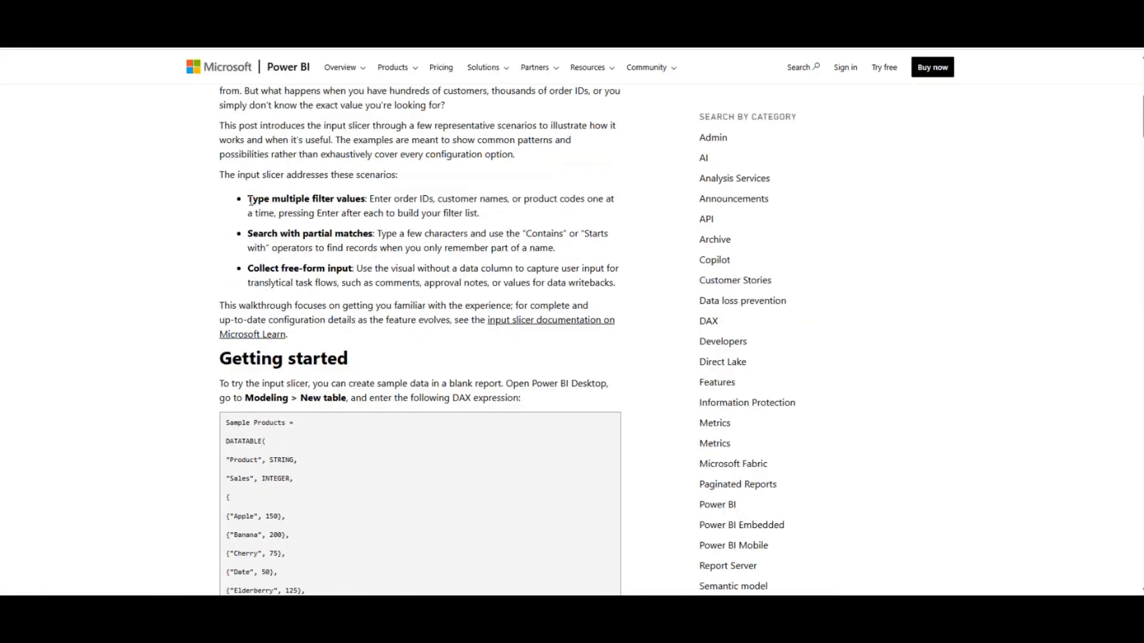
{"action": "left_click_drag", "start_coordinate": [249, 200], "coordinate": [483, 219]}
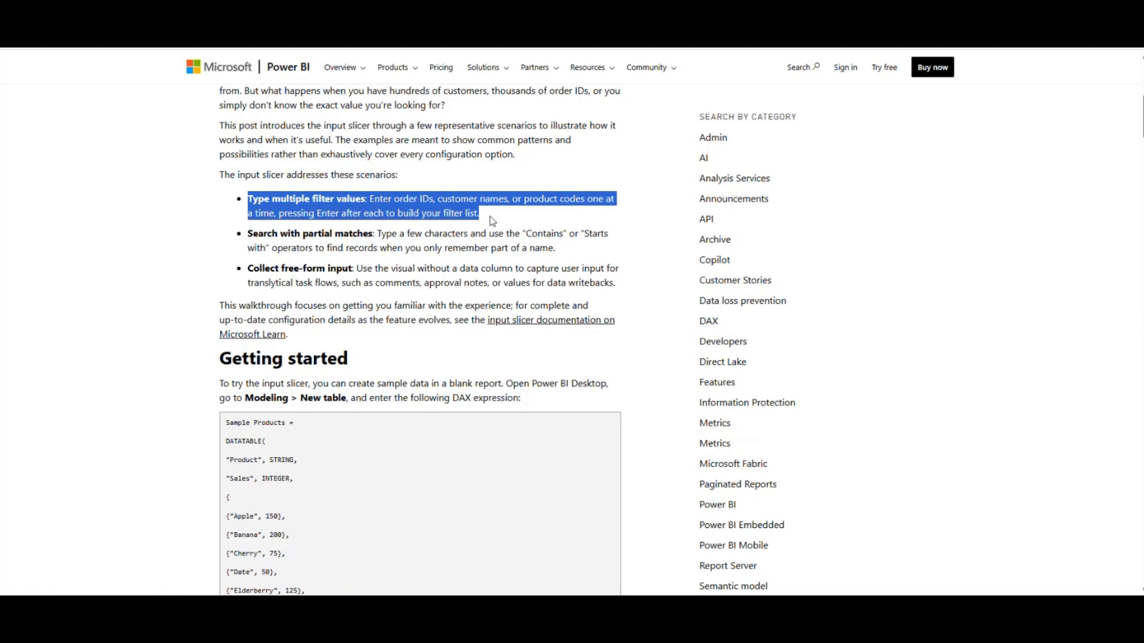
{"action": "left_click_drag", "start_coordinate": [314, 233], "coordinate": [408, 237]}
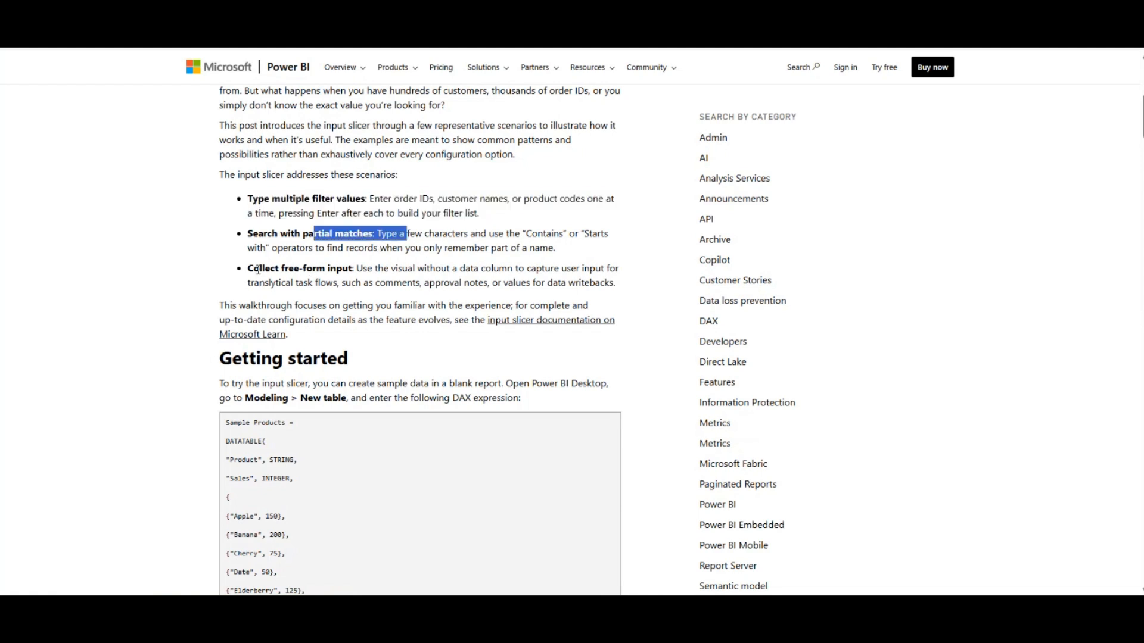
{"action": "left_click_drag", "start_coordinate": [257, 269], "coordinate": [355, 264]}
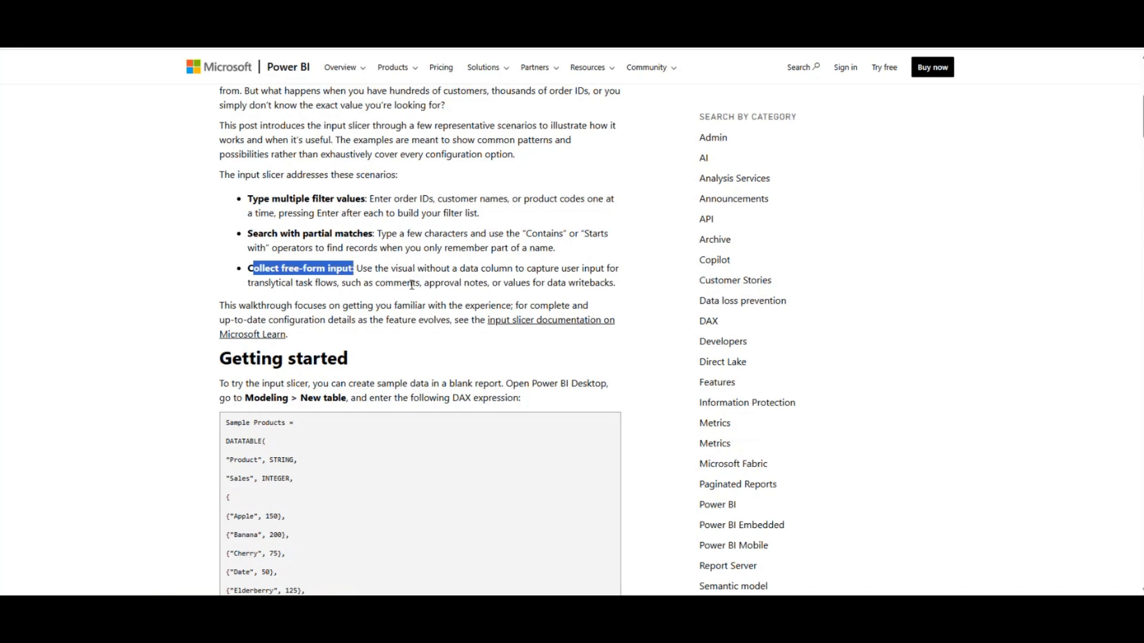
{"action": "scroll", "coordinate": [411, 285], "scroll_direction": "down", "scroll_amount": 4}
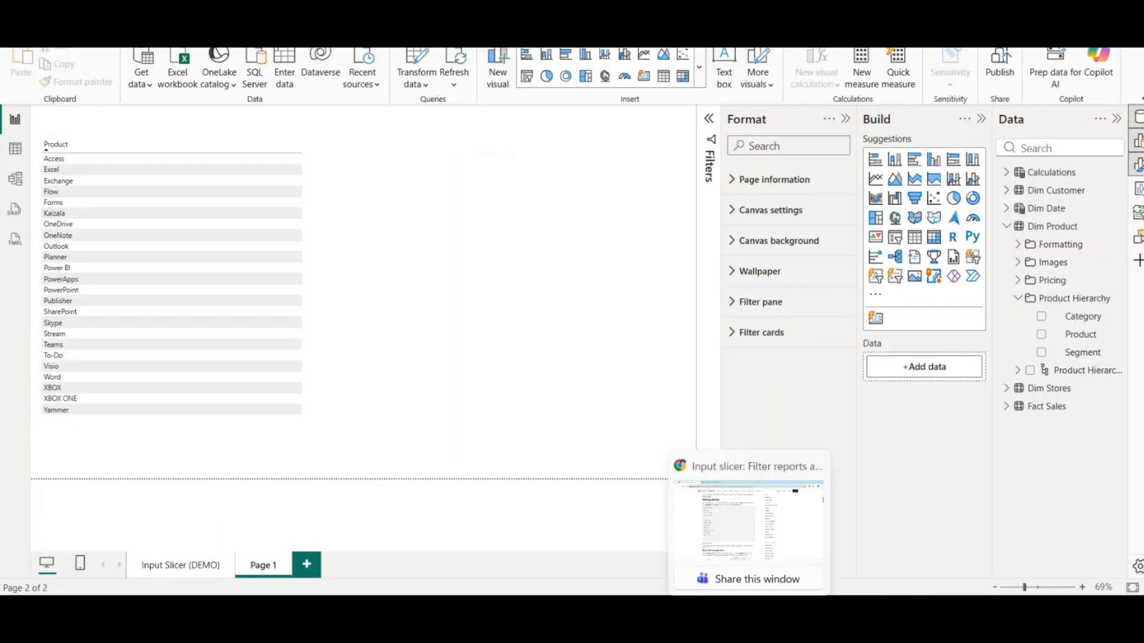
Return to the blog post and examine the Sample Products DAX expression and the walkthrough below it
{"action": "left_click", "coordinate": [747, 612]}
{"action": "left_click_drag", "start_coordinate": [229, 197], "coordinate": [316, 439]}
{"action": "left_click", "coordinate": [311, 411]}
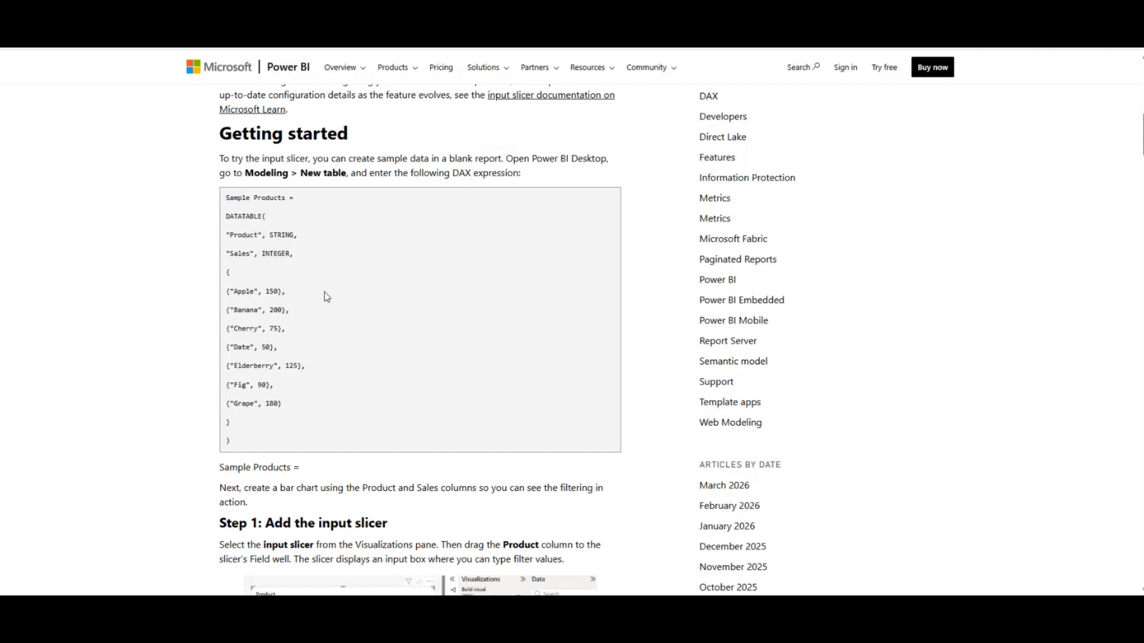
{"action": "scroll", "coordinate": [252, 249], "scroll_direction": "down", "scroll_amount": 3}
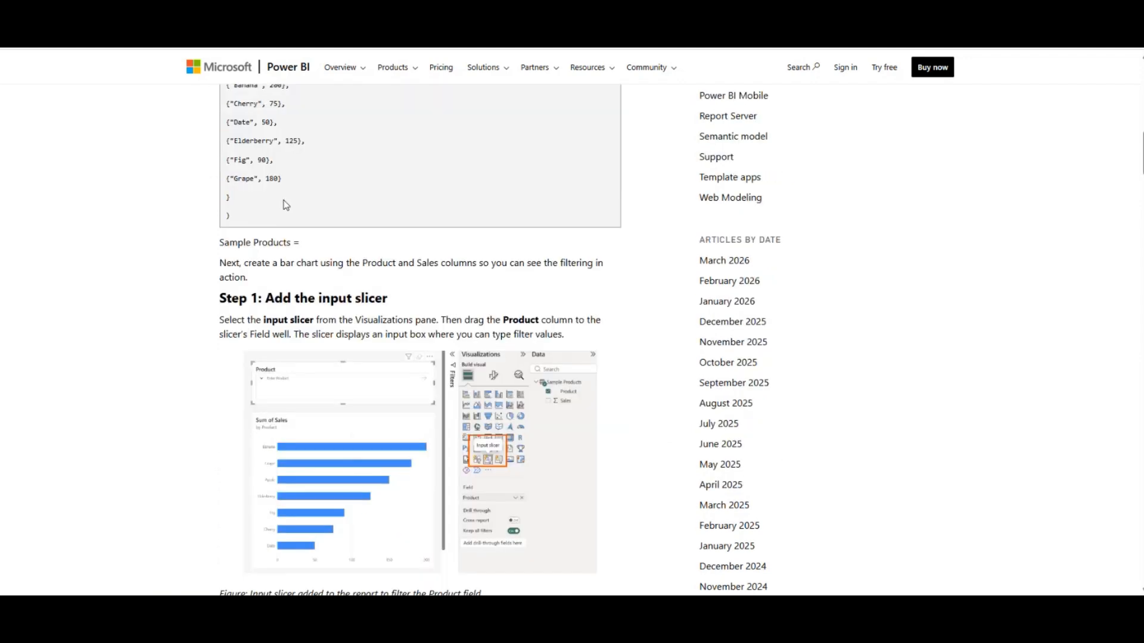
{"action": "scroll", "coordinate": [286, 205], "scroll_direction": "down", "scroll_amount": 8}
{"action": "scroll", "coordinate": [309, 179], "scroll_direction": "down", "scroll_amount": 19}
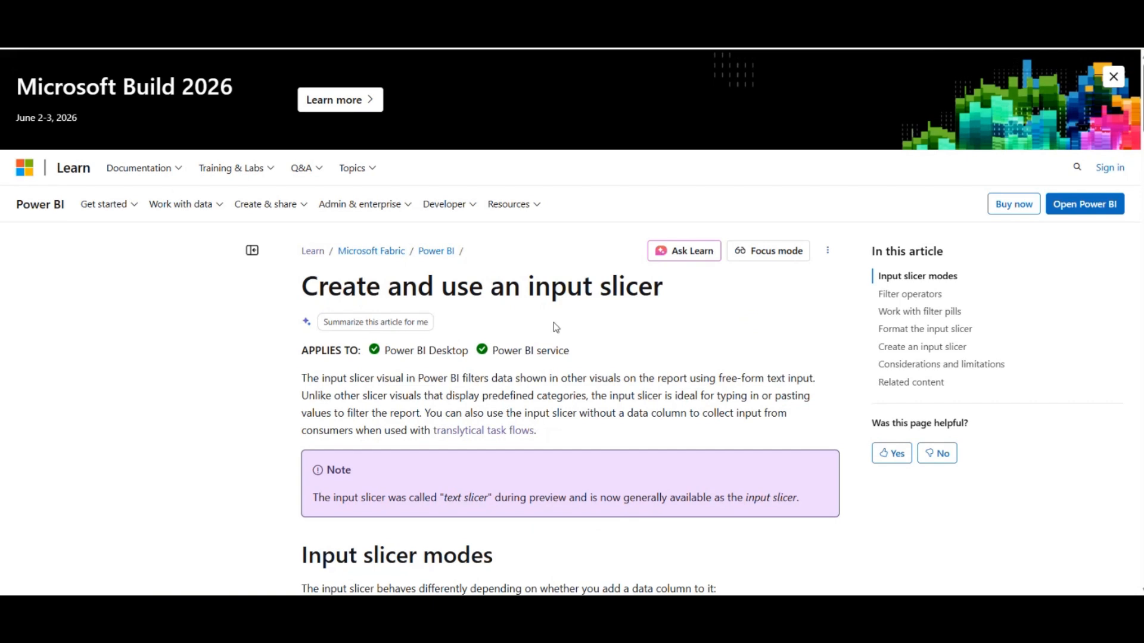
Read the introduction of the Learn article "Create and use an input slicer" and the start of its Input slicer modes section
{"action": "scroll", "coordinate": [560, 322], "scroll_direction": "down", "scroll_amount": 1}
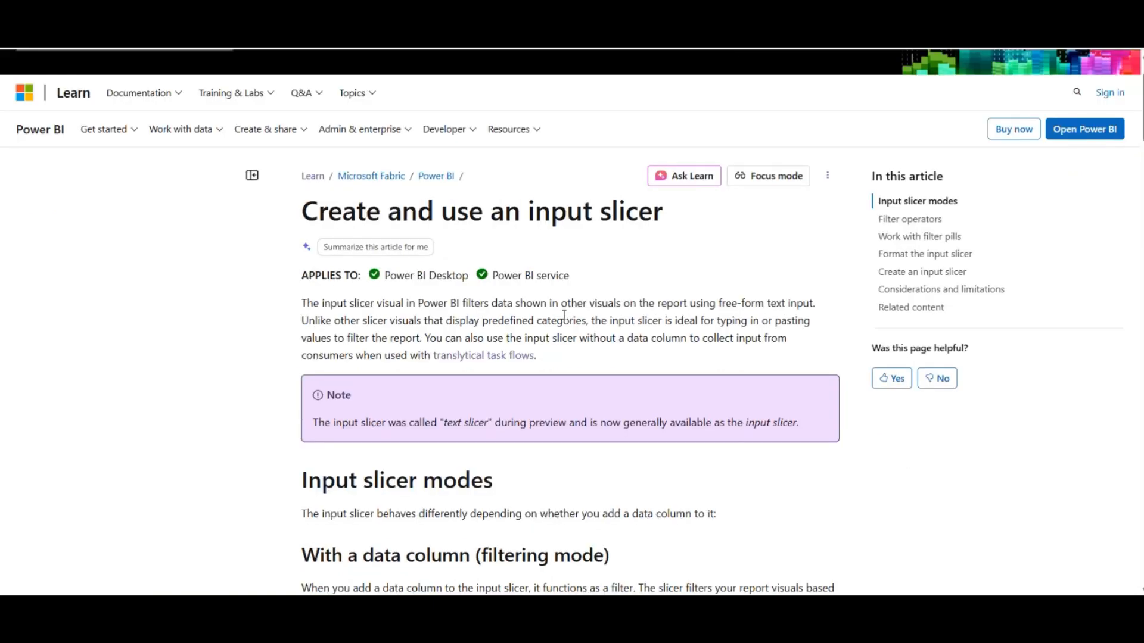
{"action": "scroll", "coordinate": [563, 315], "scroll_direction": "down", "scroll_amount": 2}
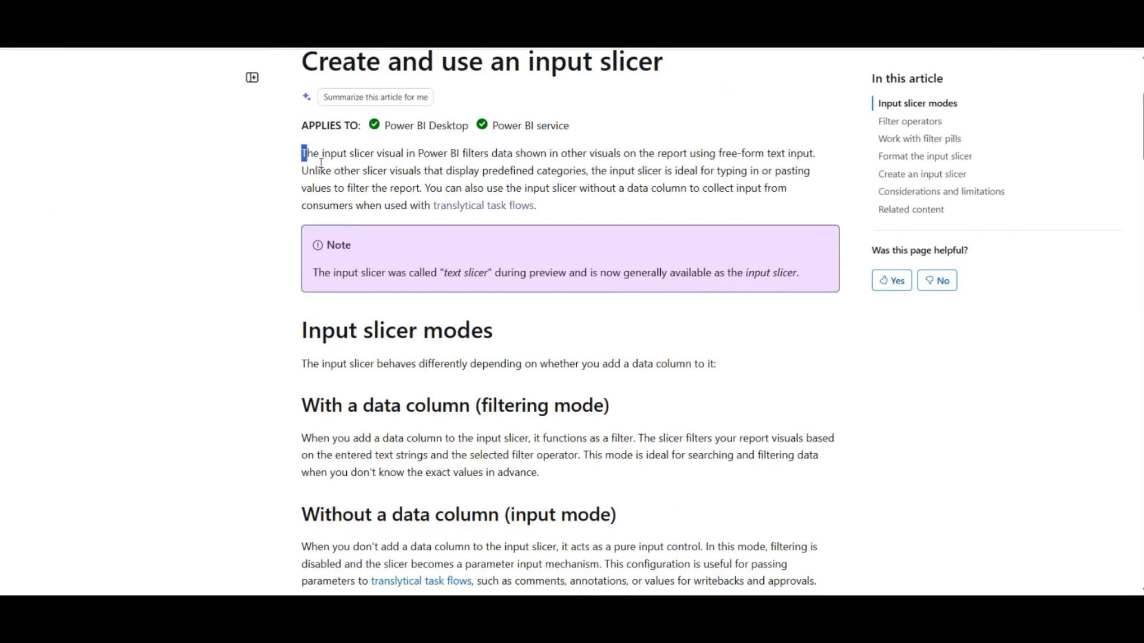
{"action": "left_click_drag", "start_coordinate": [302, 153], "coordinate": [551, 205]}
{"action": "scroll", "coordinate": [524, 238], "scroll_direction": "down", "scroll_amount": 3}
{"action": "left_click", "coordinate": [381, 232]}
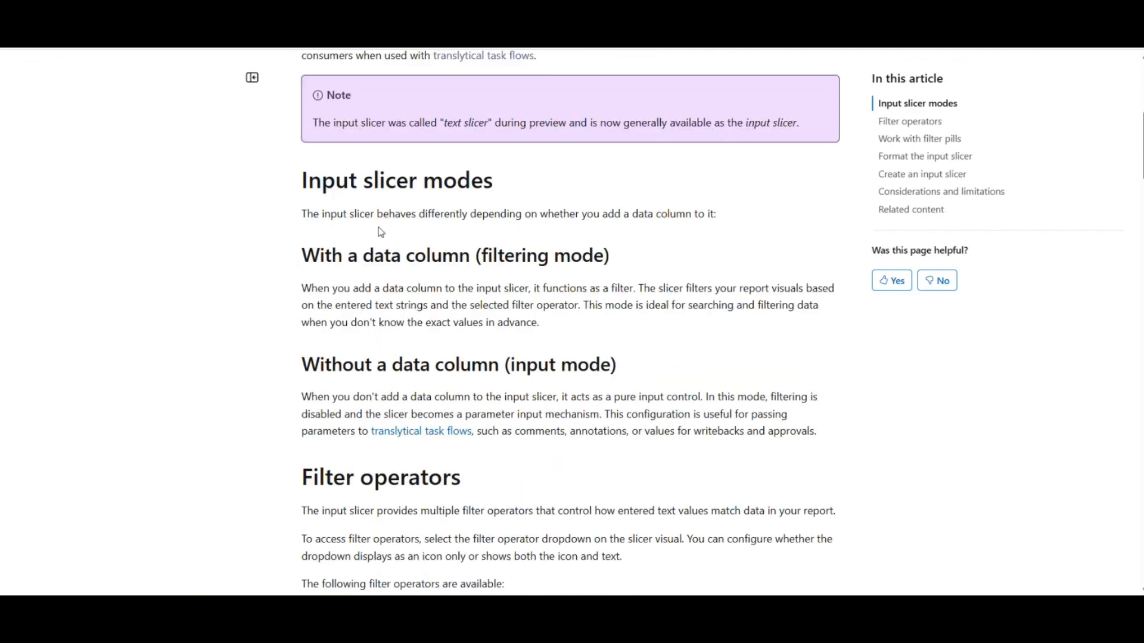
{"action": "left_click_drag", "start_coordinate": [350, 179], "coordinate": [524, 192]}
{"action": "left_click", "coordinate": [466, 209]}
{"action": "left_click_drag", "start_coordinate": [303, 214], "coordinate": [741, 220]}
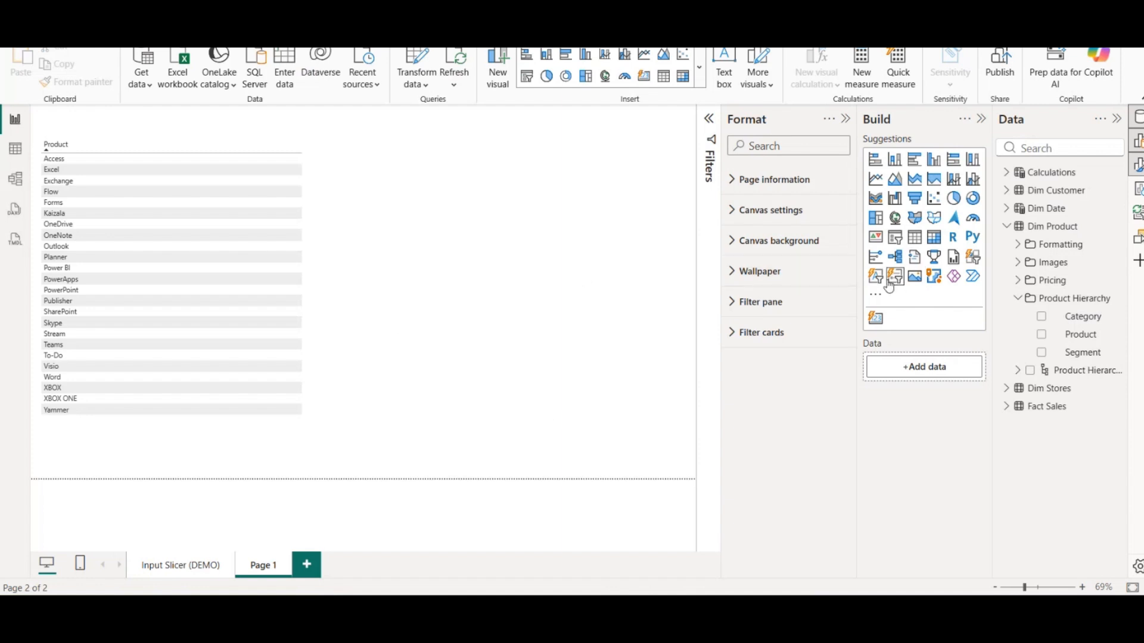
In the Power BI Desktop report, add an input slicer beside the Product table, reduce its height and enter the value A
{"action": "left_click", "coordinate": [883, 281]}
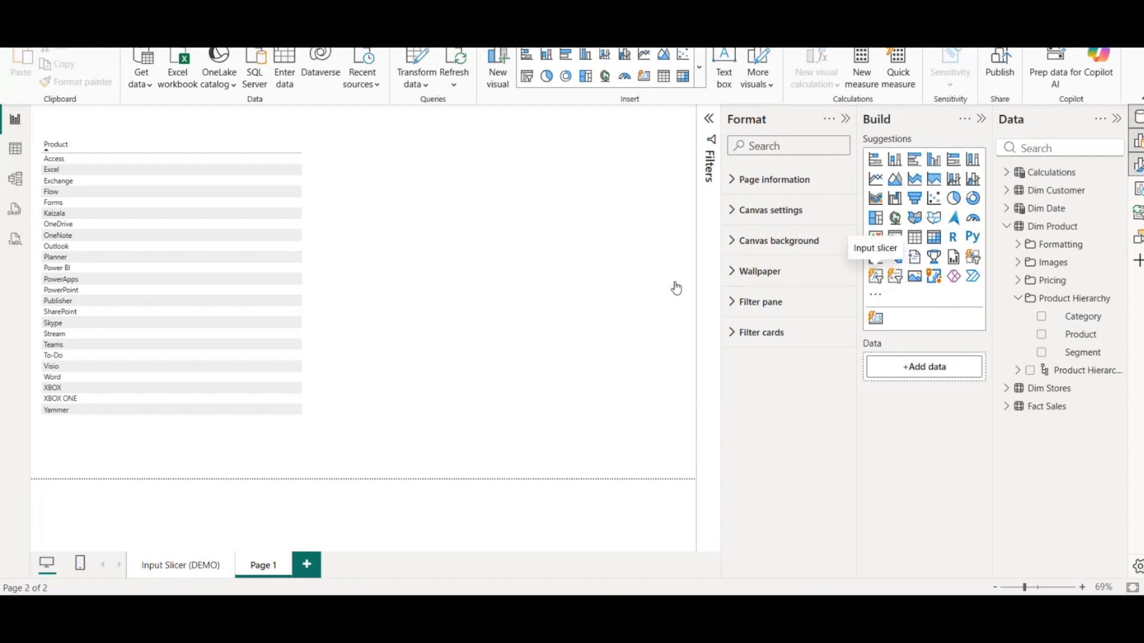
{"action": "left_click_drag", "start_coordinate": [477, 278], "coordinate": [552, 278]}
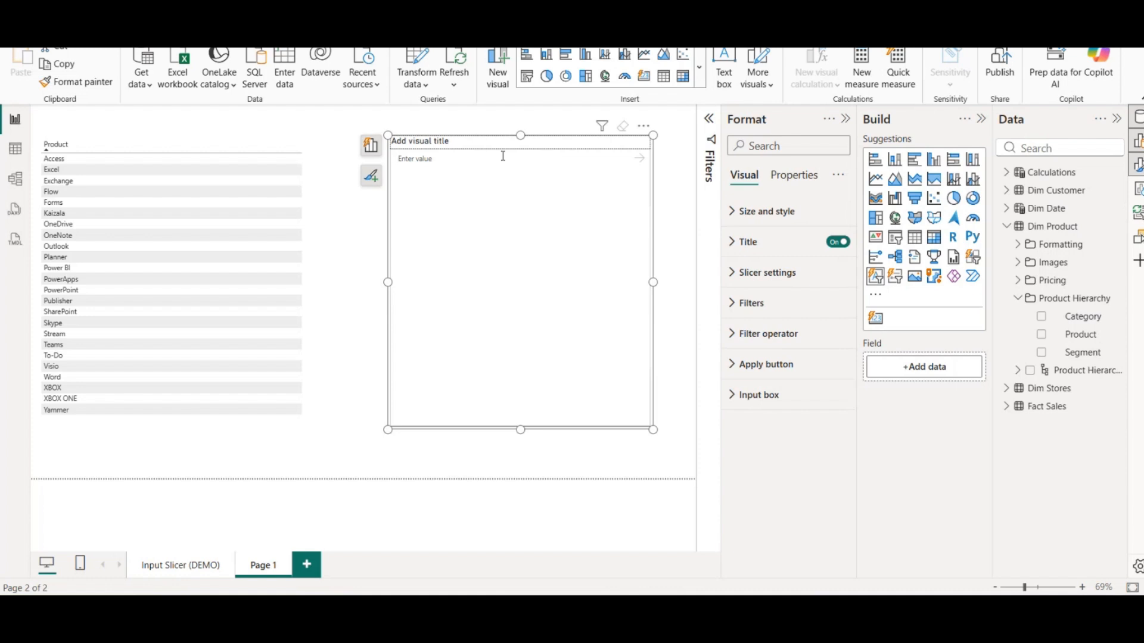
{"action": "left_click_drag", "start_coordinate": [520, 430], "coordinate": [520, 322]}
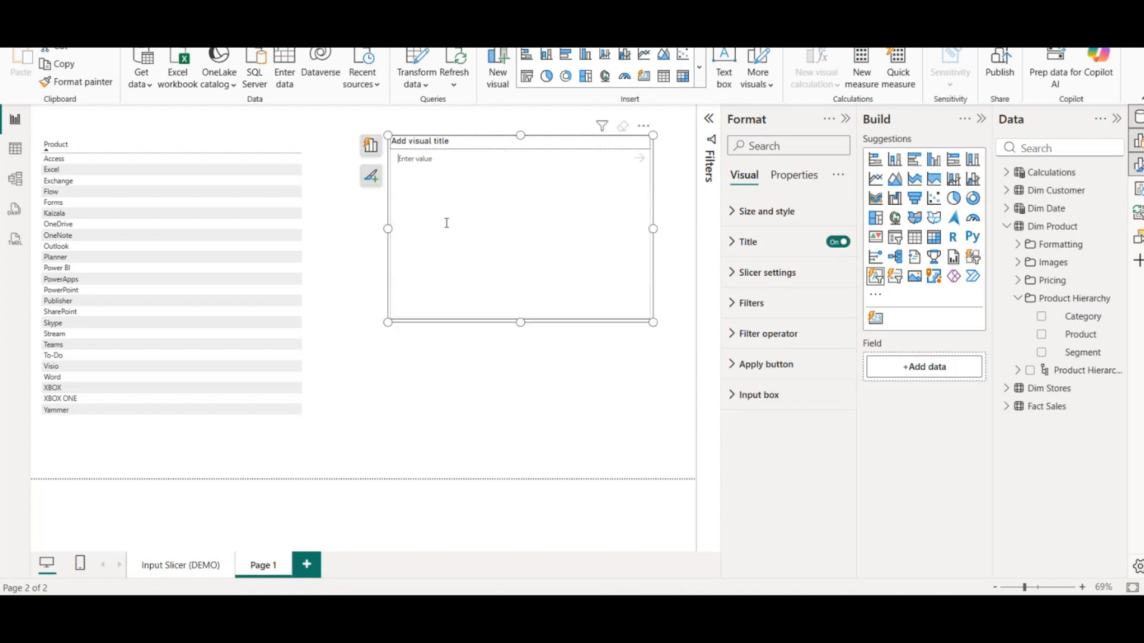
{"action": "type", "text": "A"}
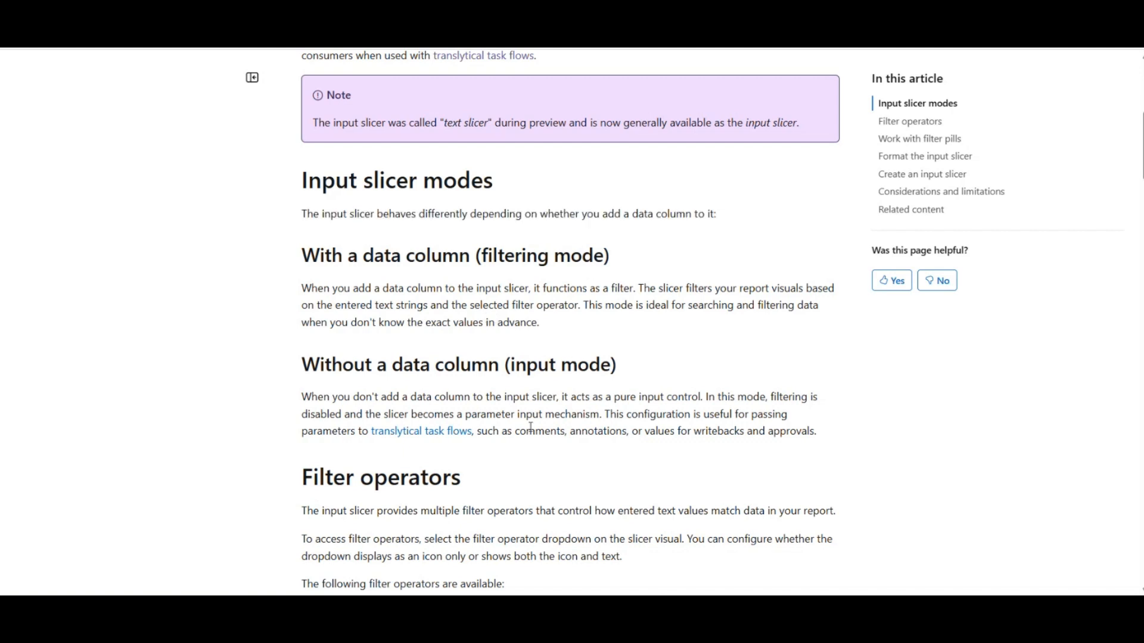
Read the Learn article's explanations of the input slicer without a data column and with a data column
{"action": "left_click_drag", "start_coordinate": [287, 362], "coordinate": [825, 428]}
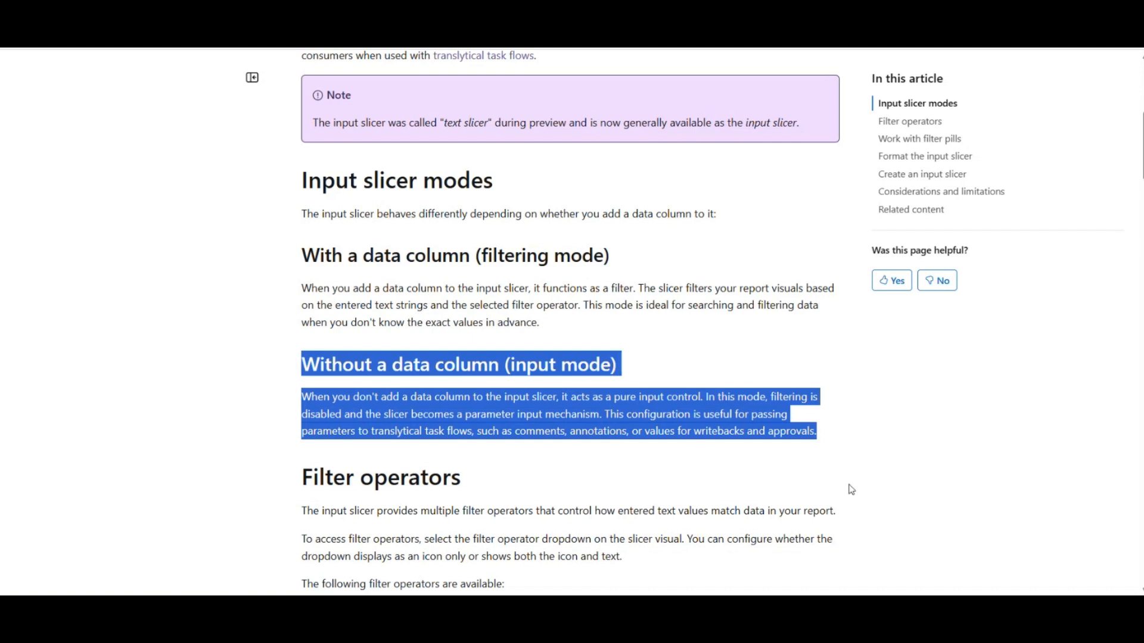
{"action": "left_click_drag", "start_coordinate": [516, 431], "coordinate": [829, 437]}
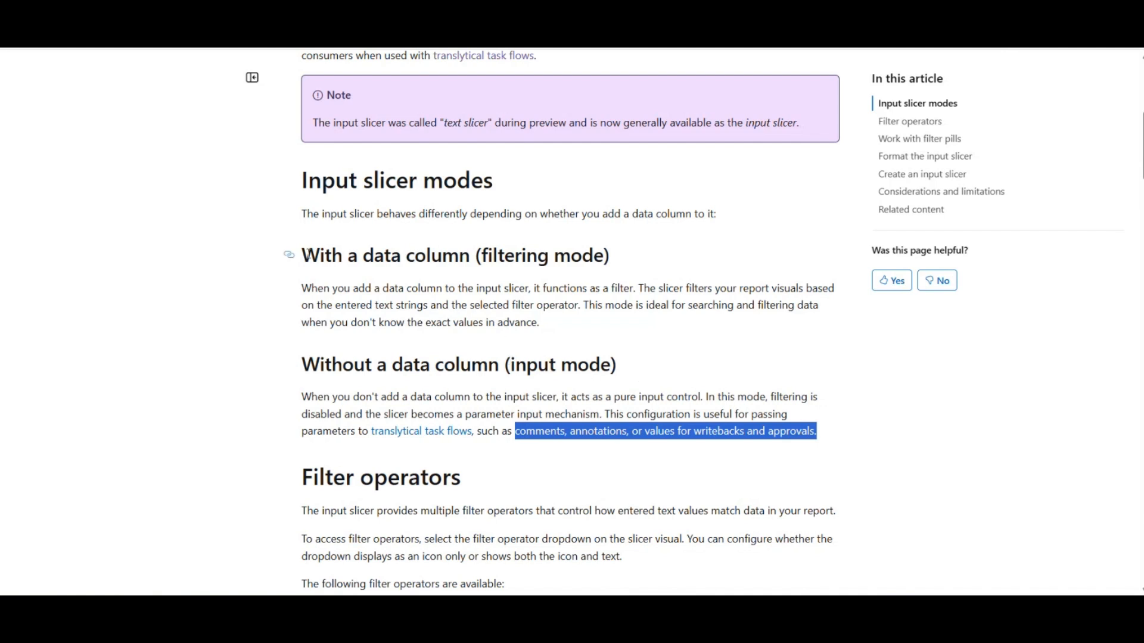
{"action": "left_click_drag", "start_coordinate": [301, 255], "coordinate": [542, 331]}
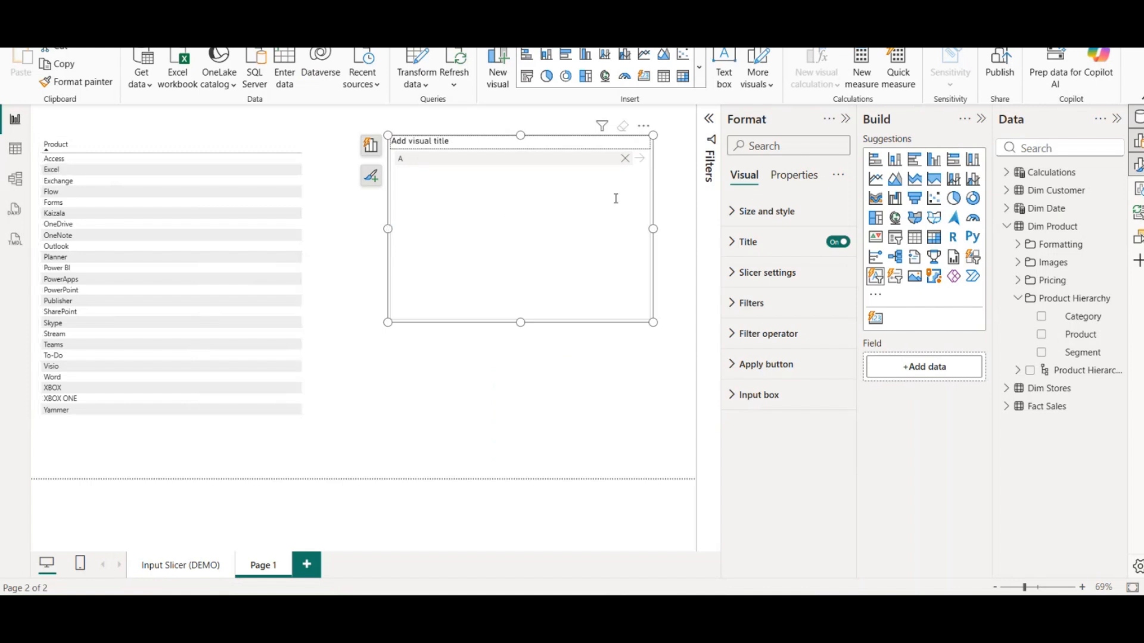
In the report, clear the input slicer's value and assign the Product field from Dim Product to it
{"action": "left_click", "coordinate": [624, 158]}
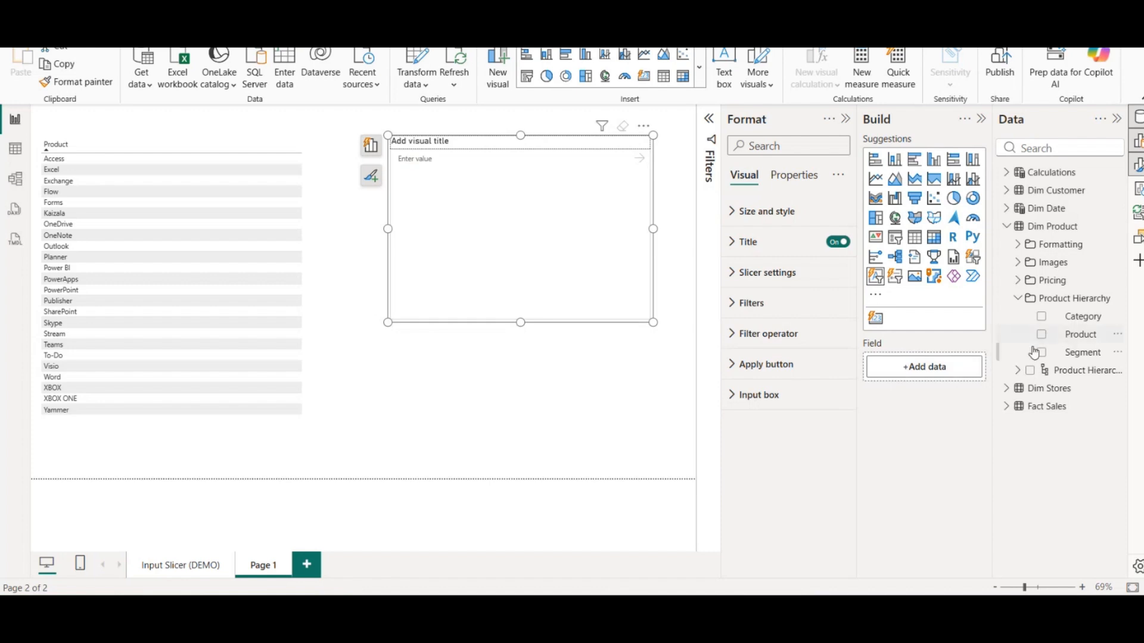
{"action": "left_click_drag", "start_coordinate": [1080, 335], "coordinate": [916, 377]}
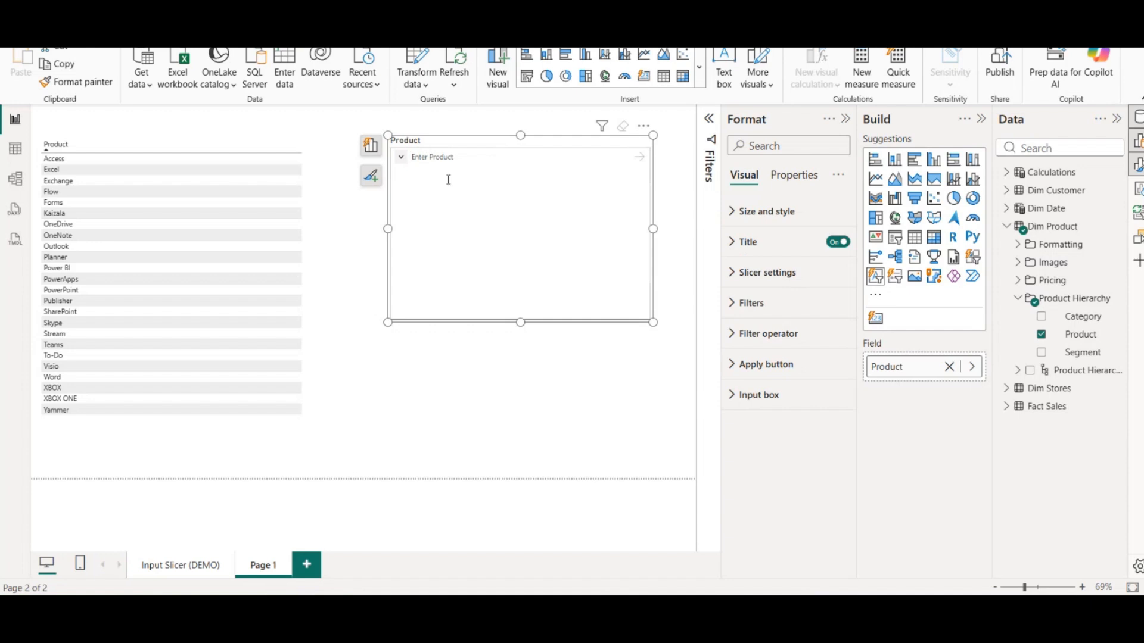
Filter the products by the value A with the input slicer and view its available filter operators
{"action": "type", "text": "A"}
{"action": "key", "text": "Return"}
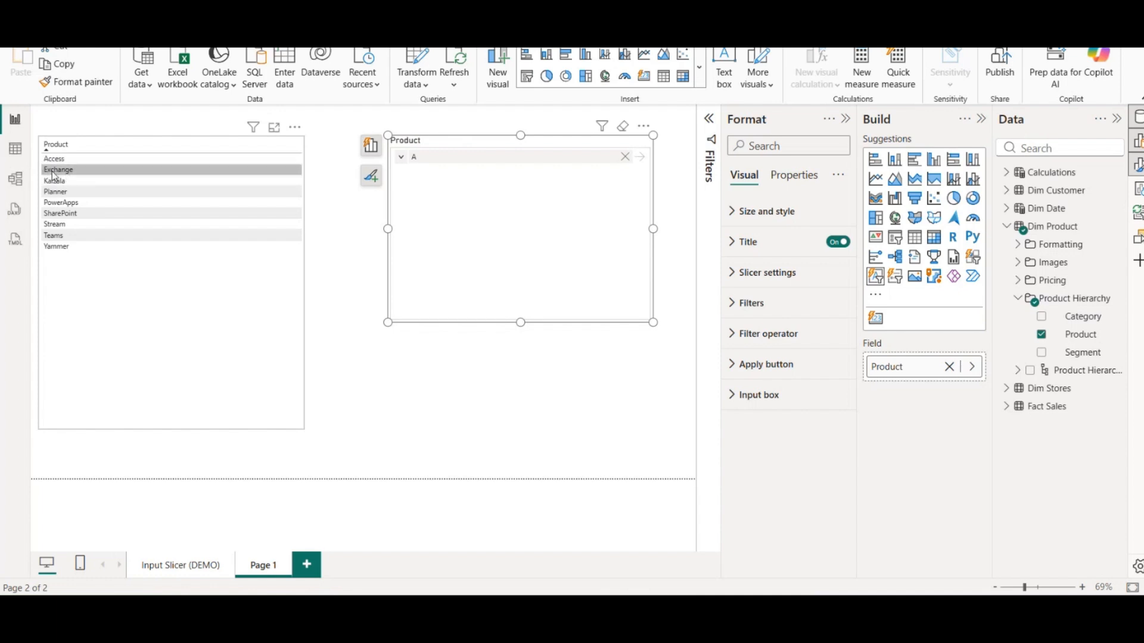
{"action": "left_click", "coordinate": [401, 157]}
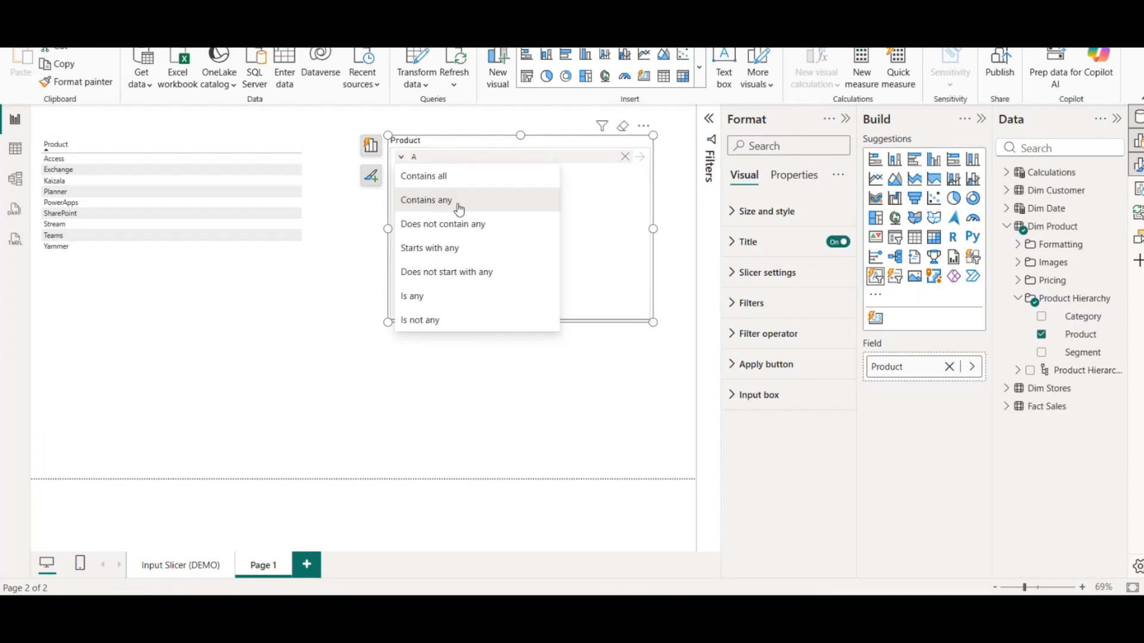
{"action": "left_click", "coordinate": [581, 212]}
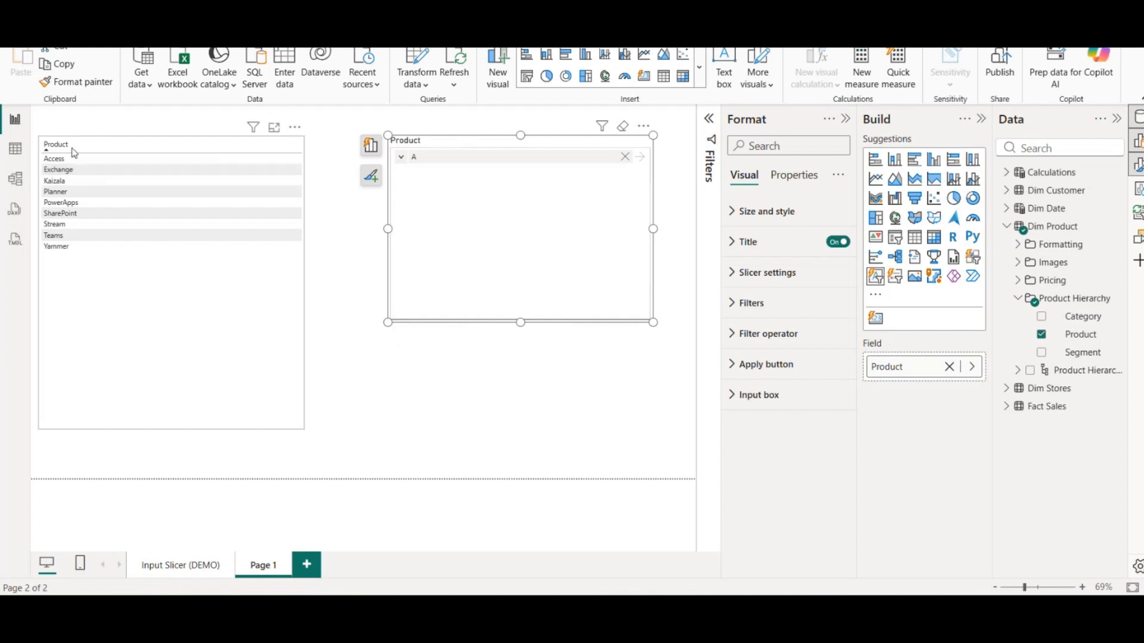
Filter the products by the value A using the operators Starts with any, Does not start with any and Does not contain any in turn
{"action": "left_click", "coordinate": [401, 158]}
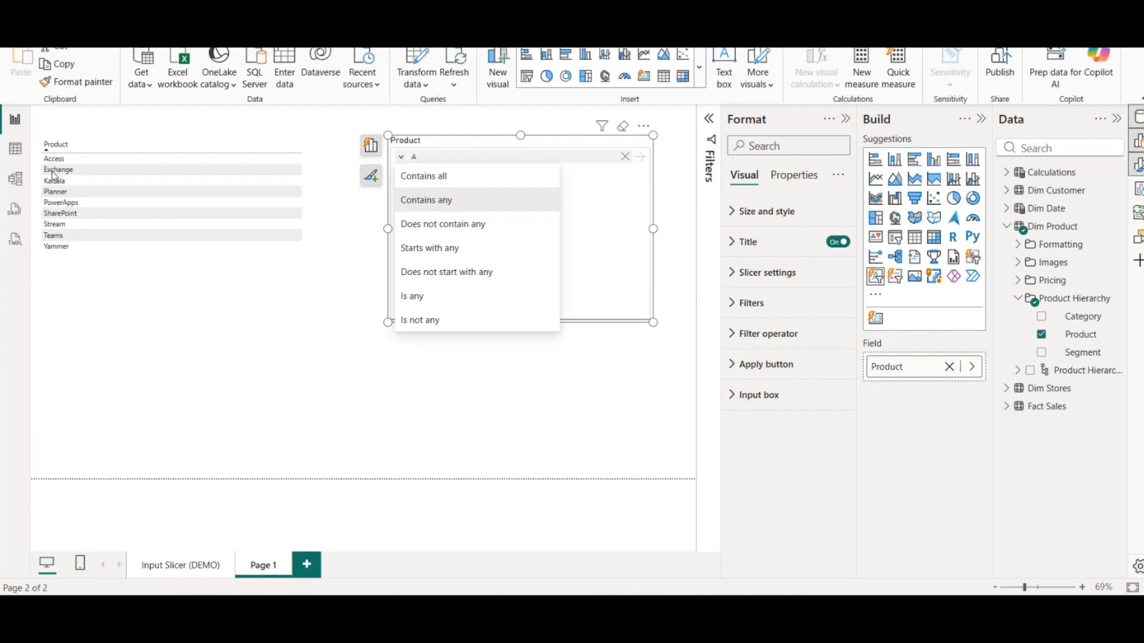
{"action": "left_click", "coordinate": [482, 248]}
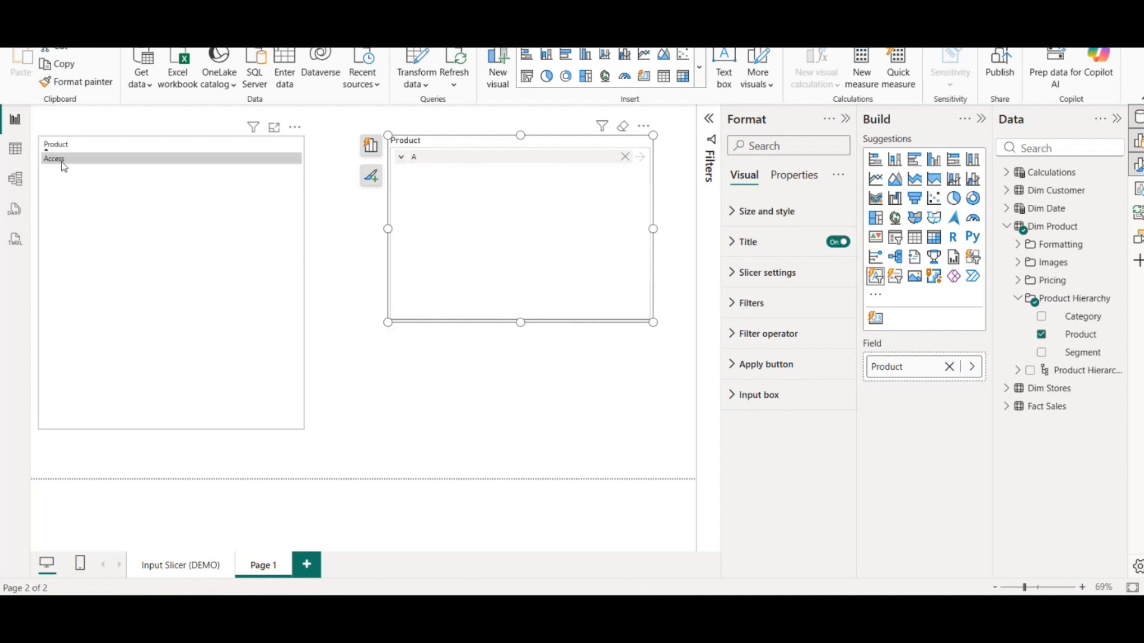
{"action": "left_click", "coordinate": [402, 158]}
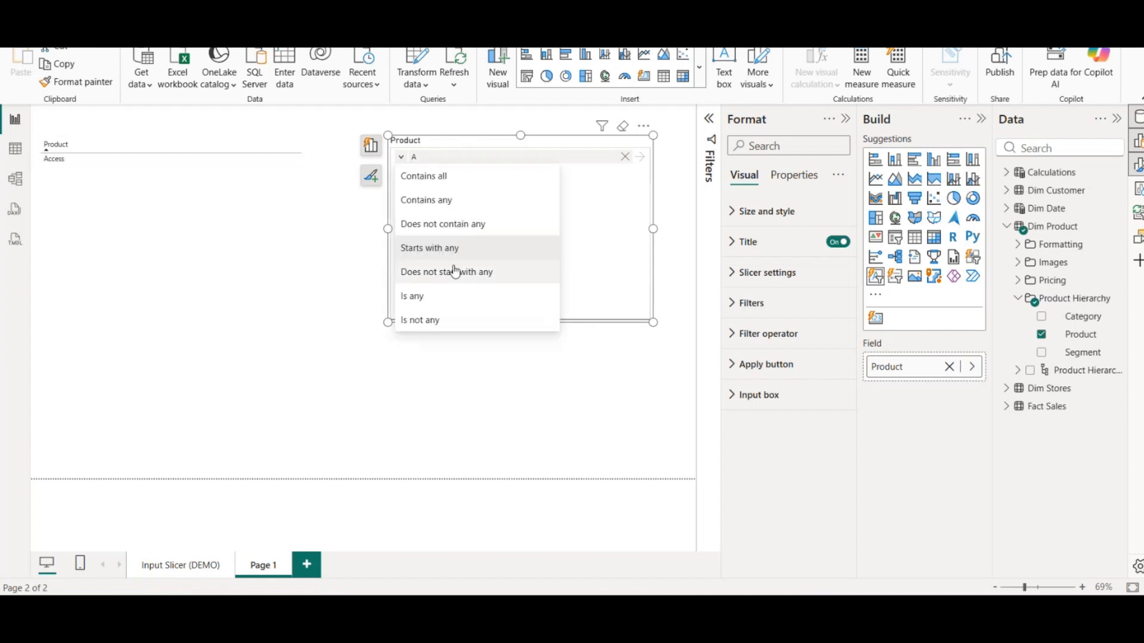
{"action": "left_click", "coordinate": [458, 271]}
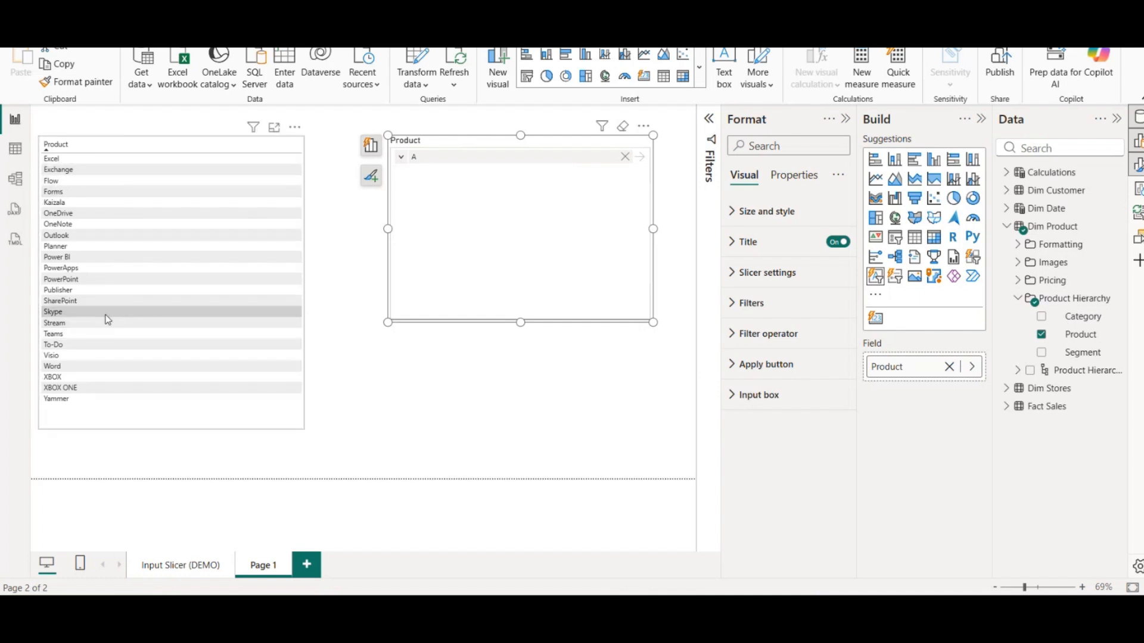
{"action": "left_click", "coordinate": [402, 157]}
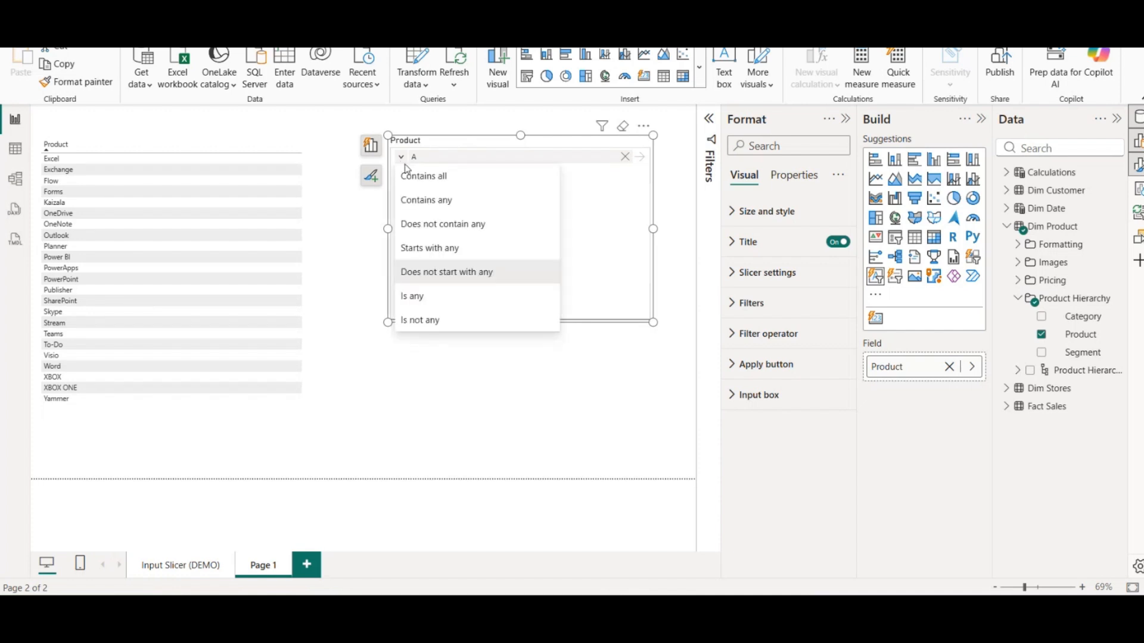
{"action": "left_click", "coordinate": [430, 217]}
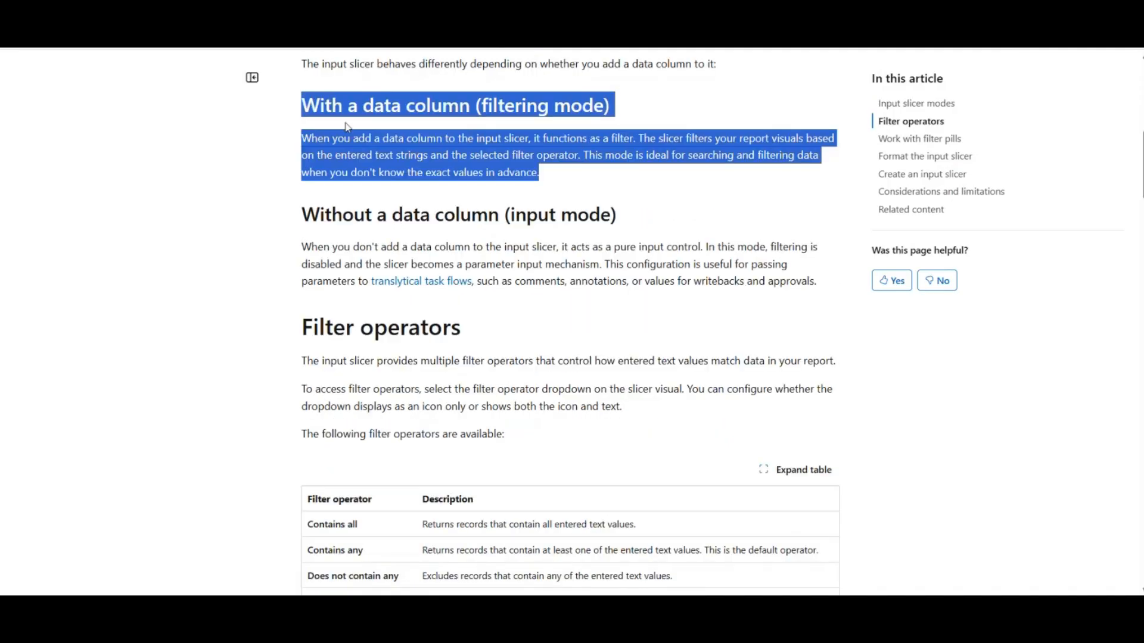
Switch to the Learn article and read the filter operators table, including the descriptions of Contains all, Contains any and Does not contain any
{"action": "left_click", "coordinate": [348, 128]}
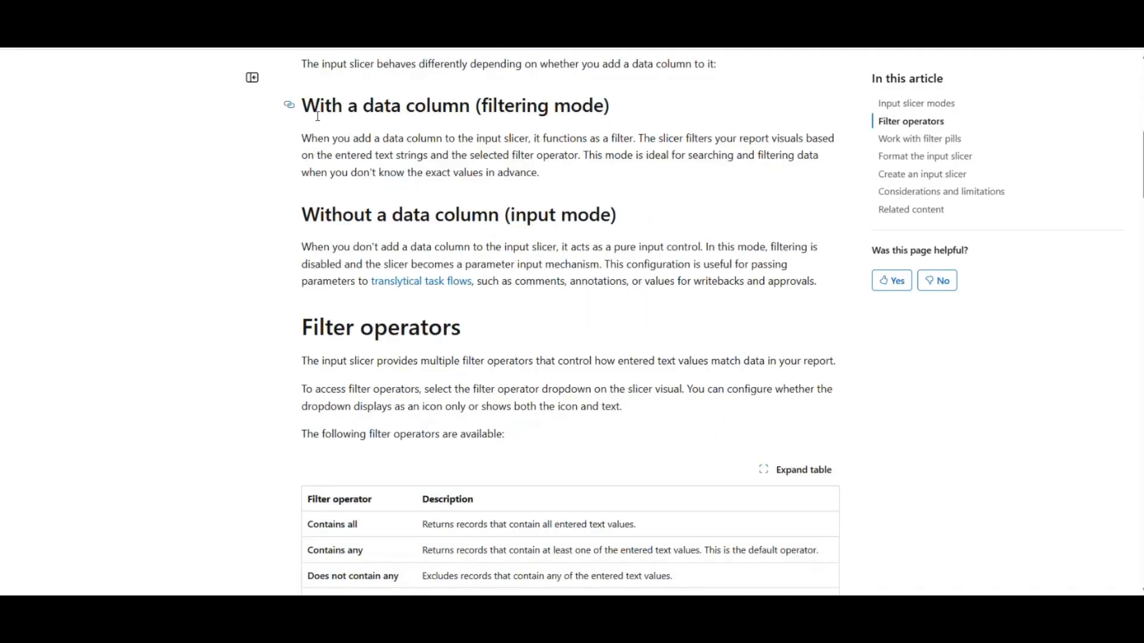
{"action": "left_click_drag", "start_coordinate": [324, 113], "coordinate": [385, 157]}
{"action": "scroll", "coordinate": [379, 206], "scroll_direction": "down", "scroll_amount": 2}
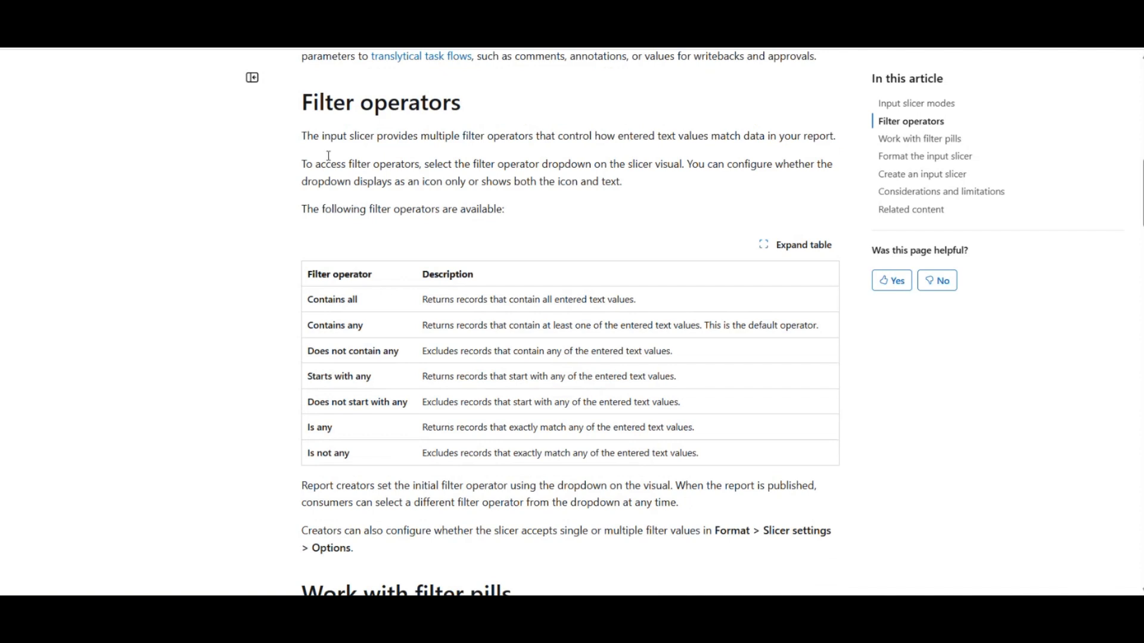
{"action": "left_click_drag", "start_coordinate": [314, 300], "coordinate": [358, 301]}
{"action": "left_click", "coordinate": [359, 325]}
{"action": "scroll", "coordinate": [327, 260], "scroll_direction": "down", "scroll_amount": 1}
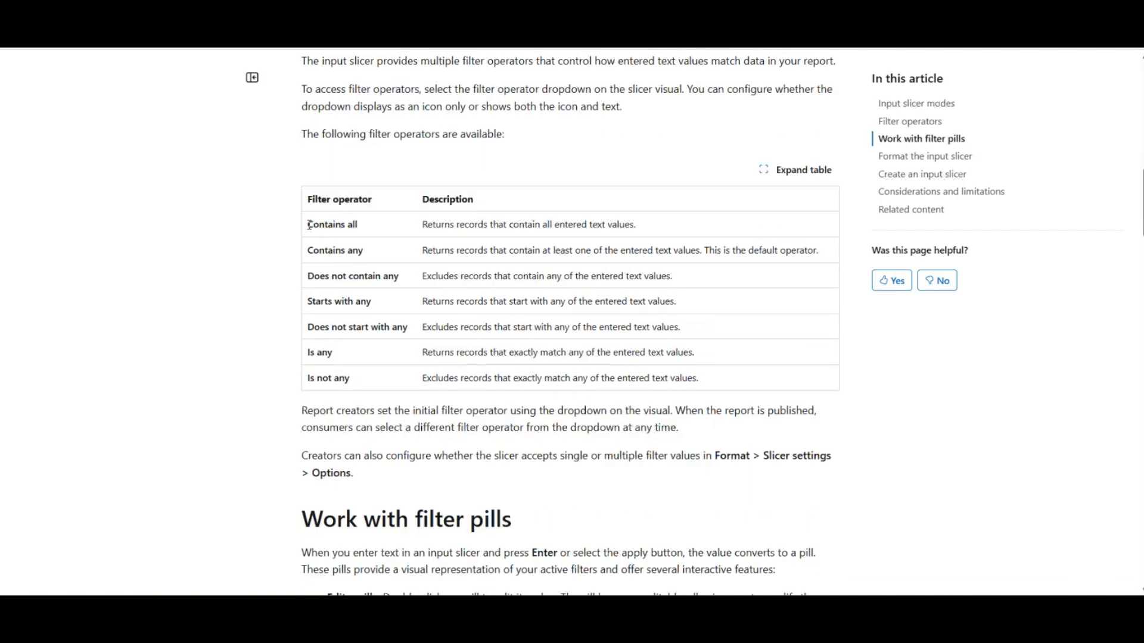
{"action": "left_click_drag", "start_coordinate": [308, 224], "coordinate": [380, 230]}
{"action": "left_click_drag", "start_coordinate": [636, 226], "coordinate": [421, 232]}
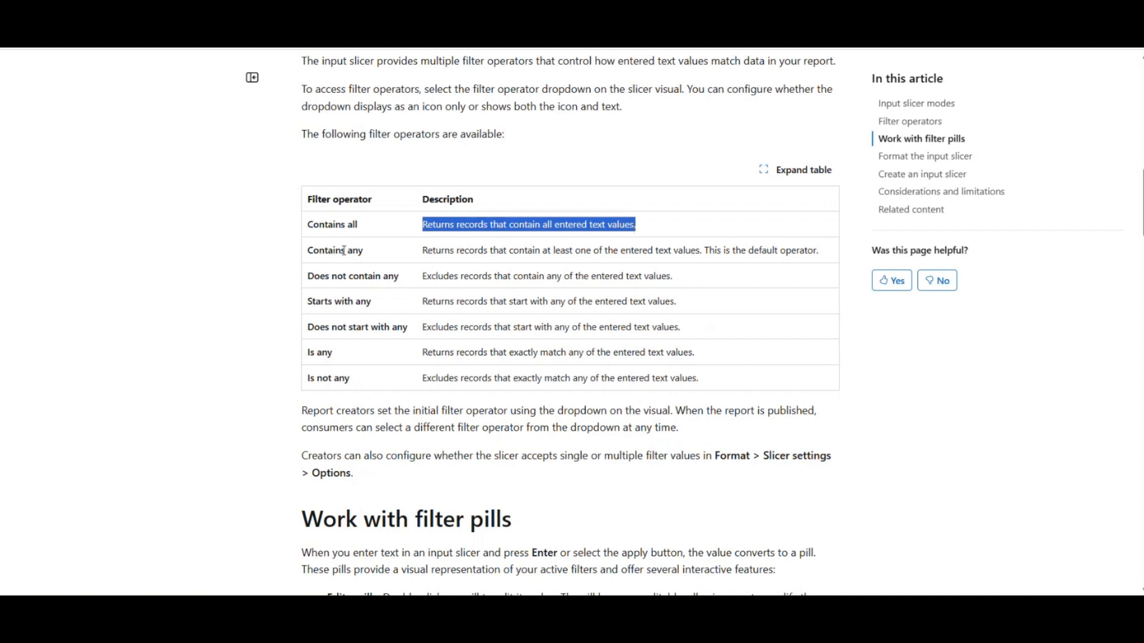
{"action": "left_click_drag", "start_coordinate": [425, 253], "coordinate": [826, 260]}
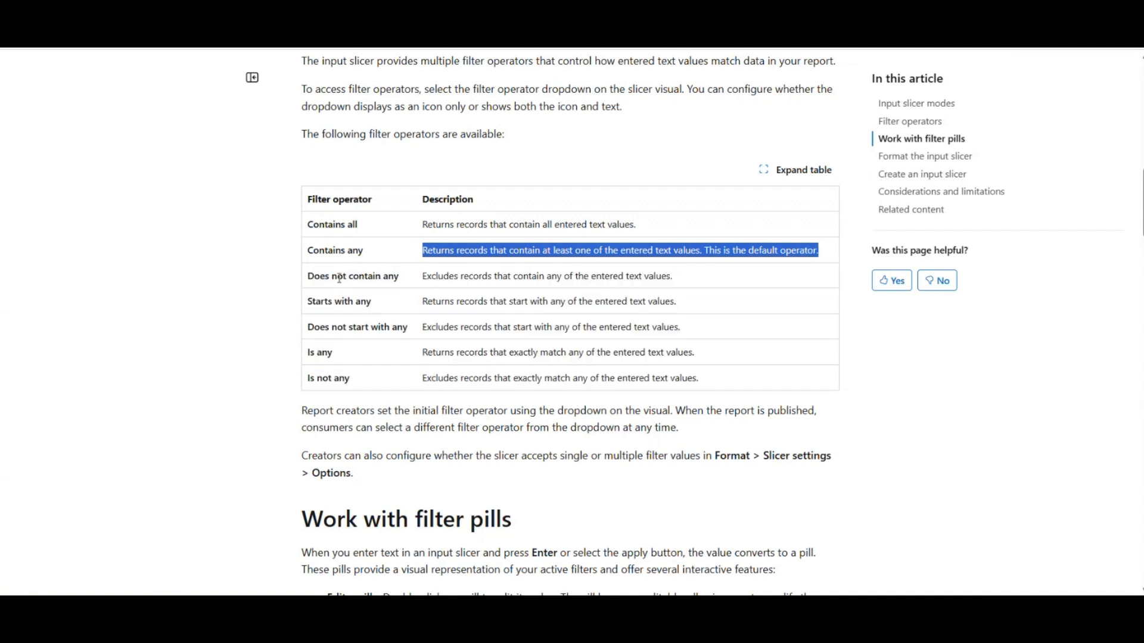
{"action": "left_click_drag", "start_coordinate": [424, 276], "coordinate": [672, 287]}
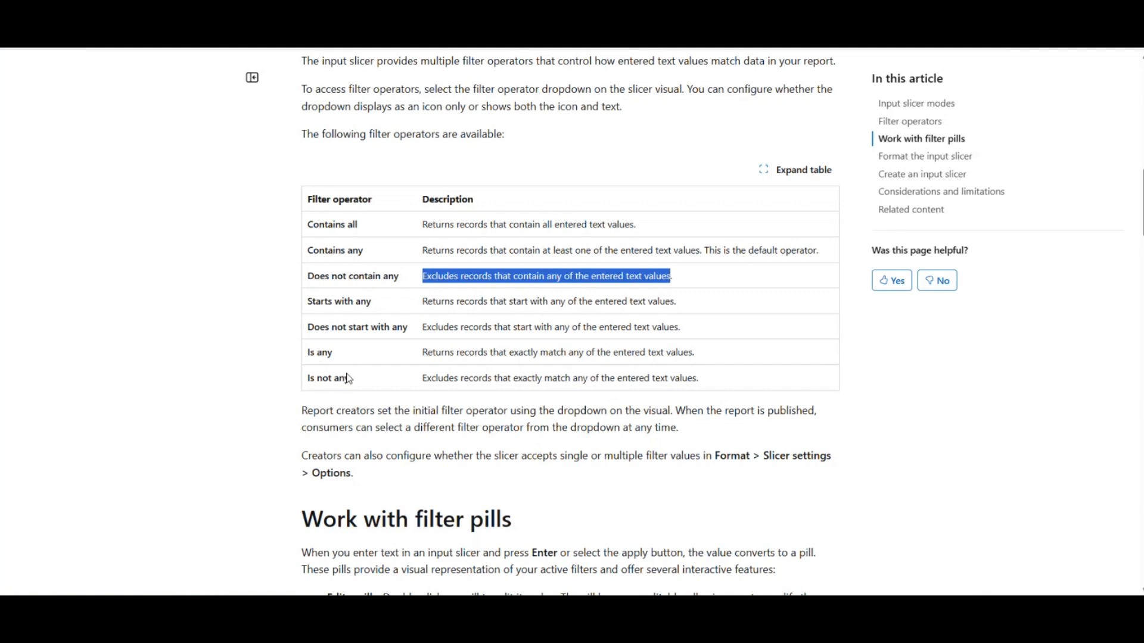
Read the article's notes on choosing operators and the section on how entered text converts to filter pills
{"action": "scroll", "coordinate": [372, 355], "scroll_direction": "down", "scroll_amount": 1}
{"action": "scroll", "coordinate": [460, 340], "scroll_direction": "down", "scroll_amount": 1}
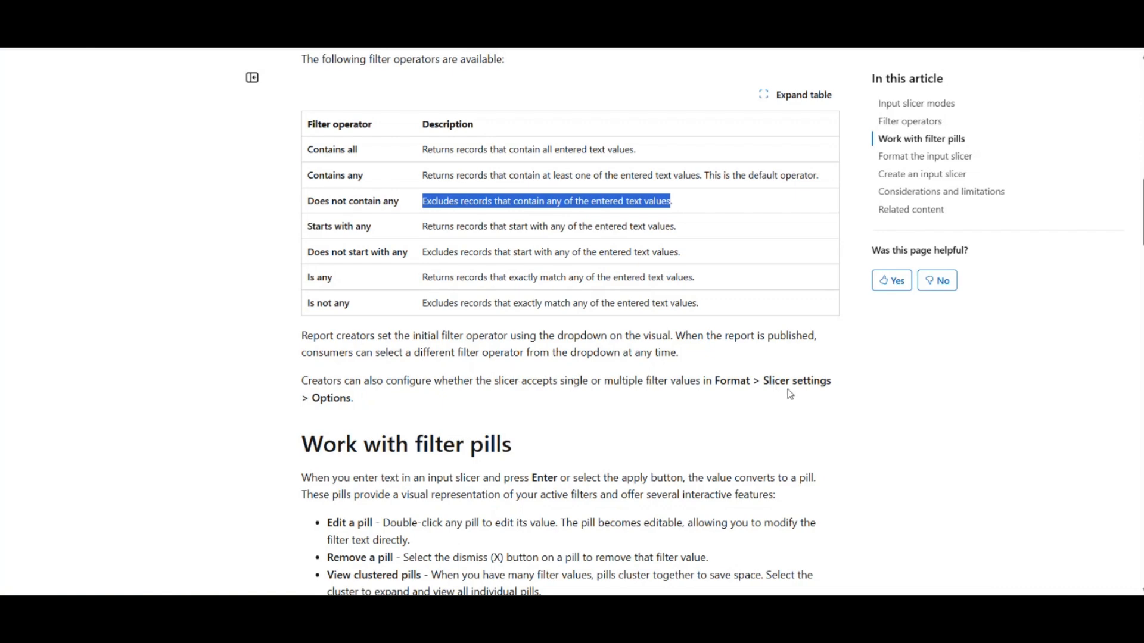
{"action": "scroll", "coordinate": [733, 411], "scroll_direction": "down", "scroll_amount": 3}
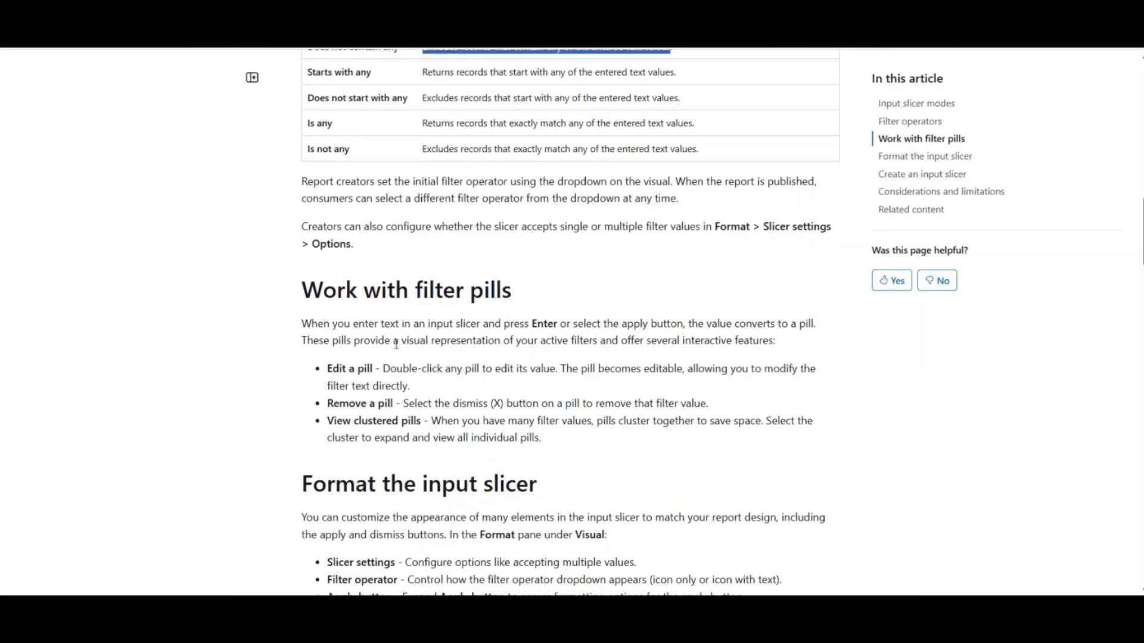
{"action": "scroll", "coordinate": [499, 268], "scroll_direction": "down", "scroll_amount": 1}
{"action": "left_click_drag", "start_coordinate": [381, 219], "coordinate": [469, 220]}
{"action": "left_click", "coordinate": [357, 252]}
{"action": "left_click_drag", "start_coordinate": [357, 252], "coordinate": [815, 257]}
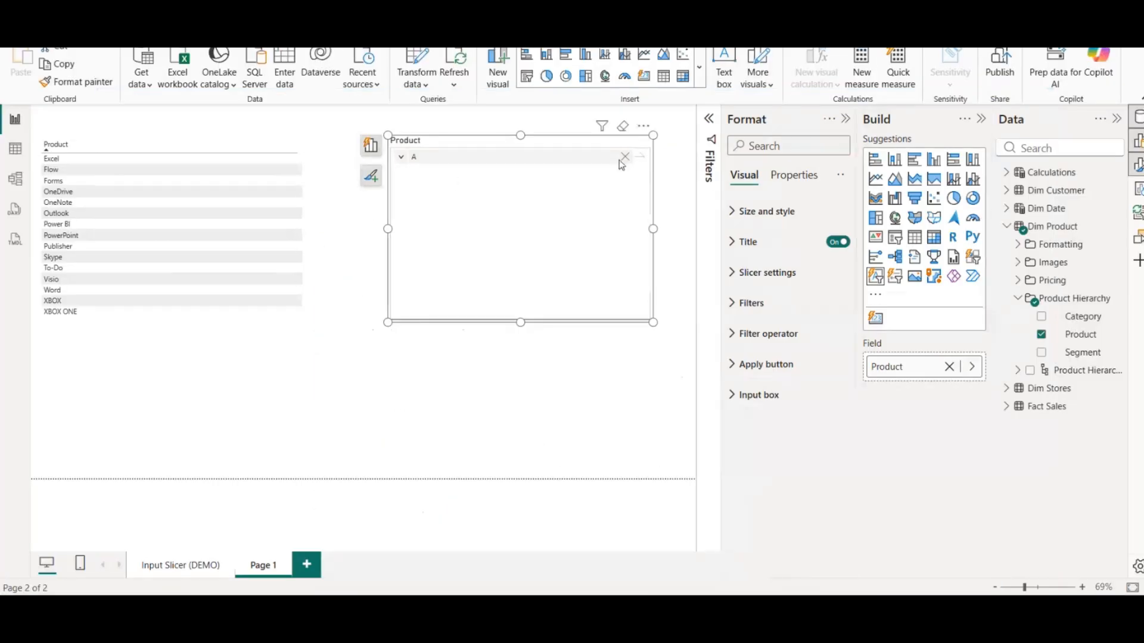
Back in the report, replace the input slicer's value with Excel and apply it
{"action": "type", "text": "Excel"}
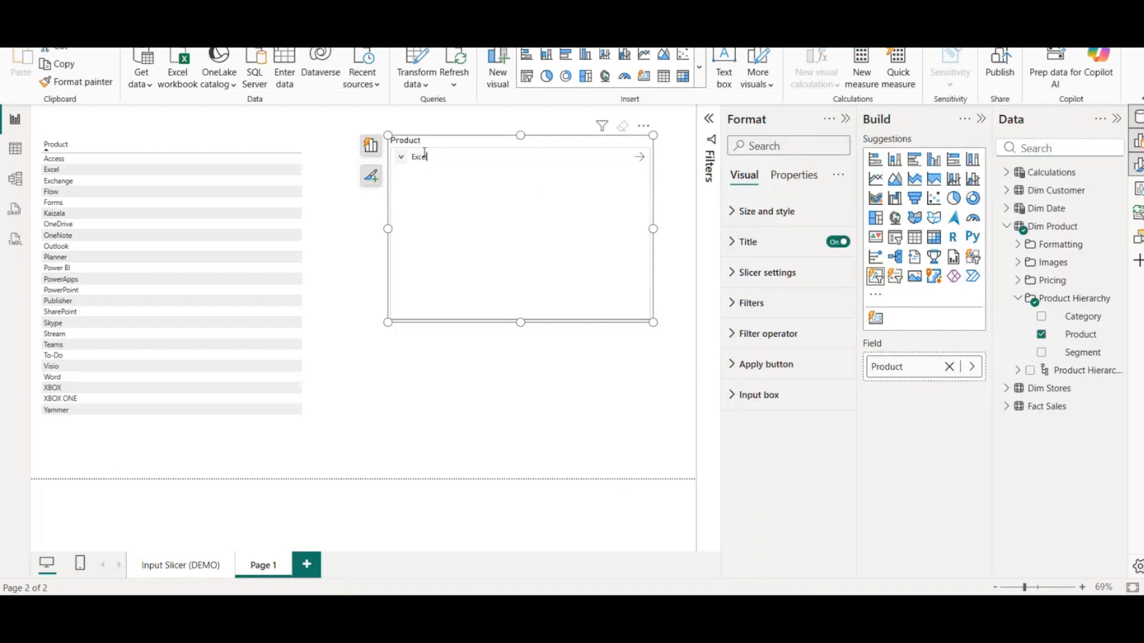
{"action": "left_click_drag", "start_coordinate": [429, 158], "coordinate": [412, 158]}
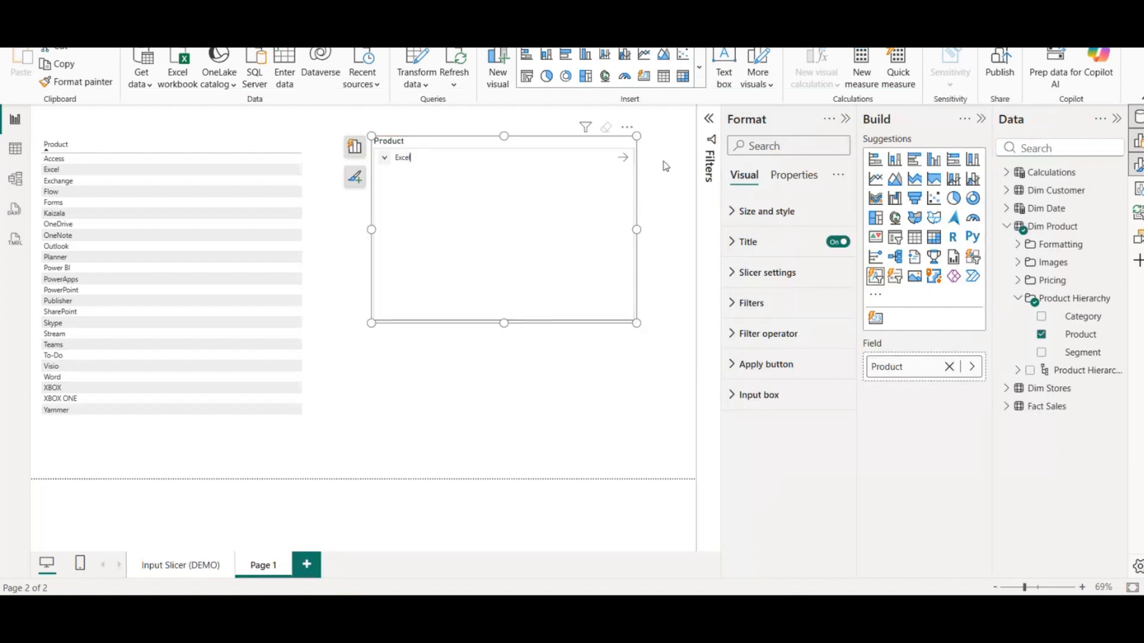
{"action": "left_click", "coordinate": [624, 160]}
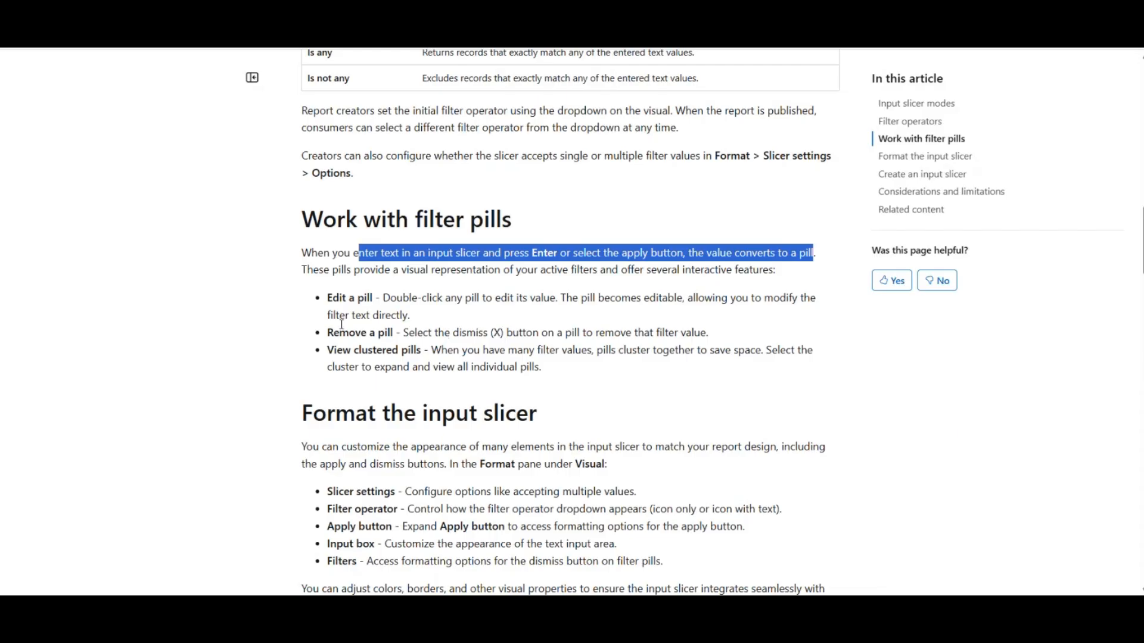
Check the article's explanation of removing a pill, and in the report remove the Excel value and enter it again
{"action": "left_click_drag", "start_coordinate": [334, 333], "coordinate": [446, 336]}
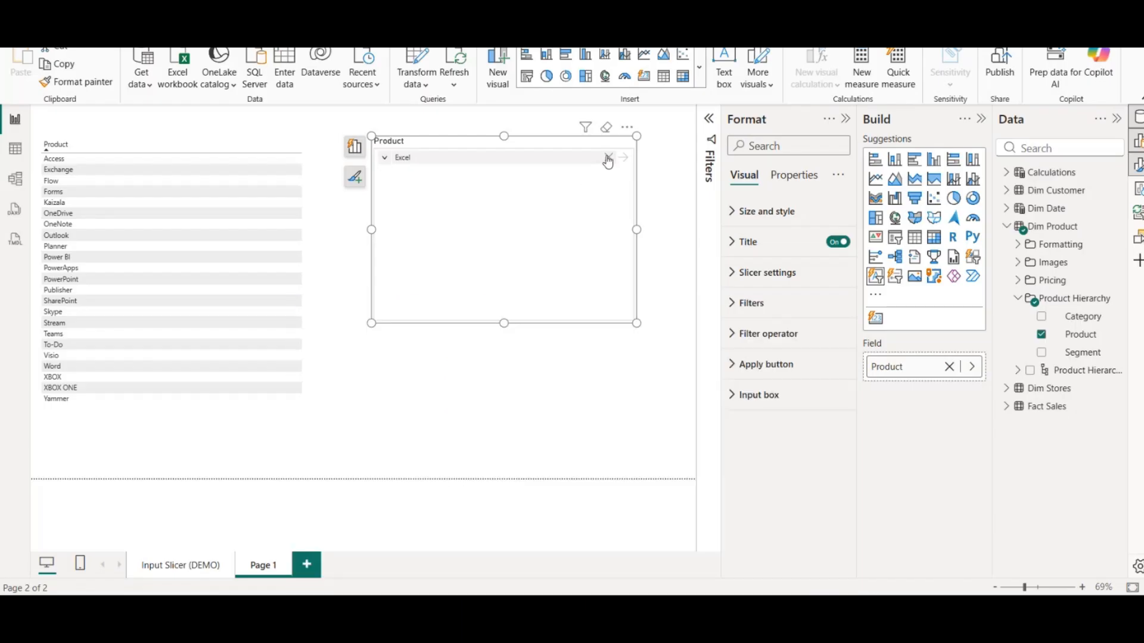
{"action": "left_click", "coordinate": [608, 158]}
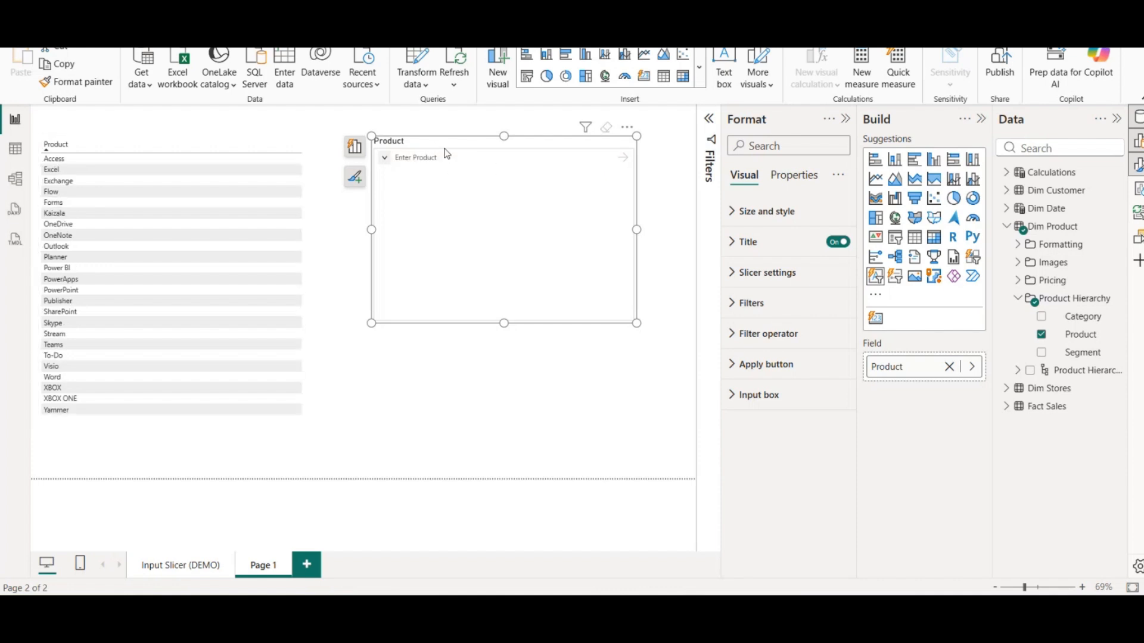
{"action": "left_click", "coordinate": [499, 170]}
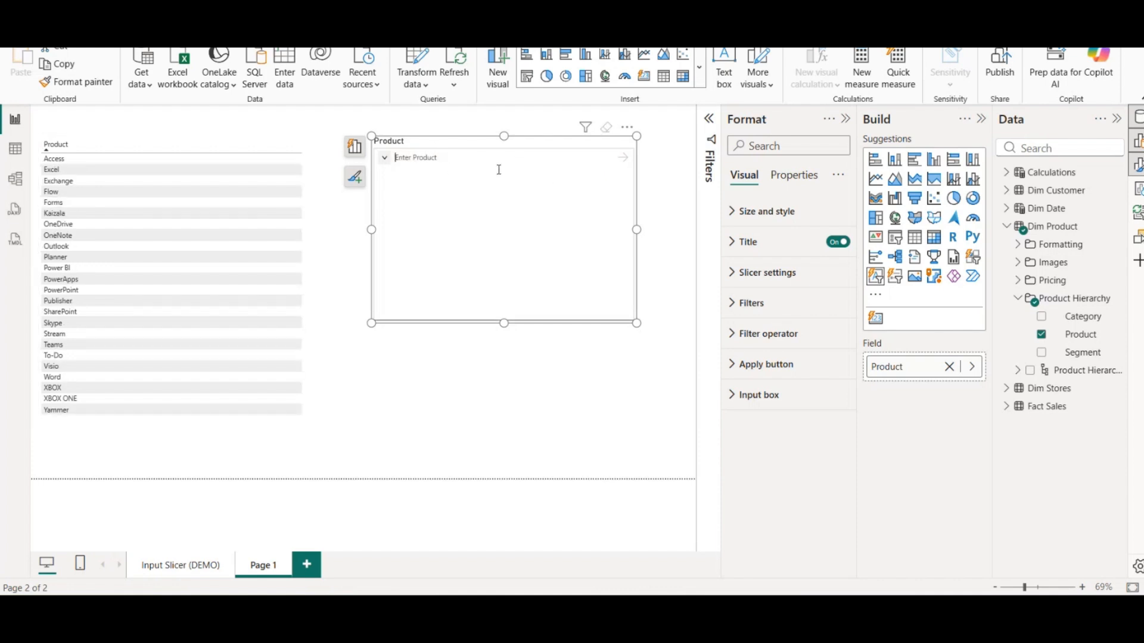
{"action": "type", "text": "Excel"}
{"action": "key", "text": "Return"}
Allow the input slicer to accept multiple values and add Flow as a second value
{"action": "left_click", "coordinate": [786, 272]}
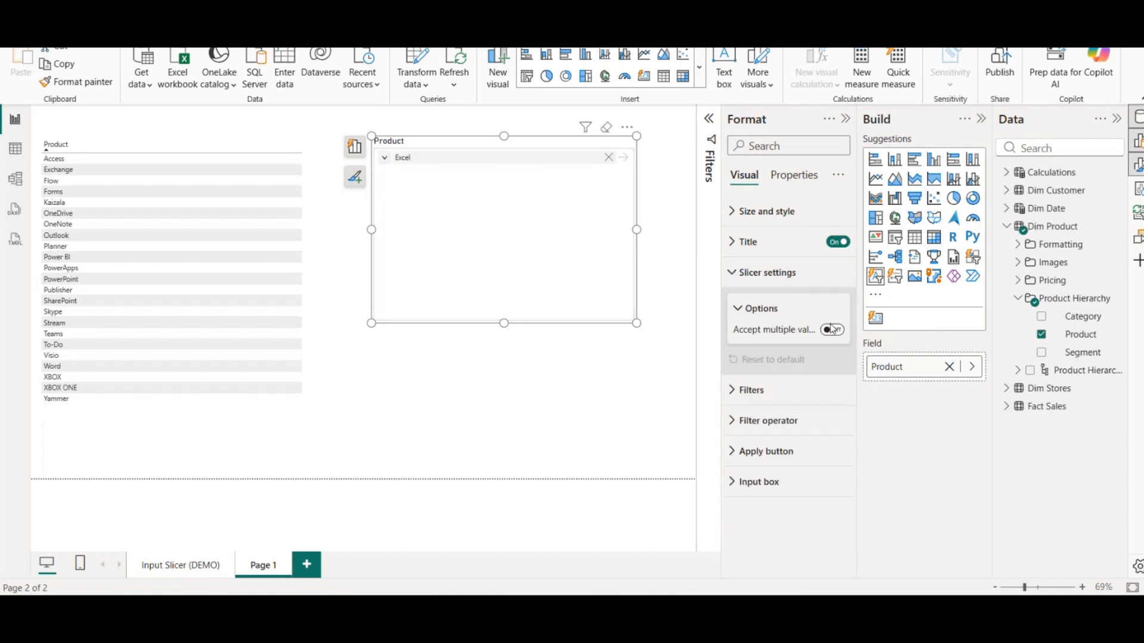
{"action": "left_click", "coordinate": [832, 329]}
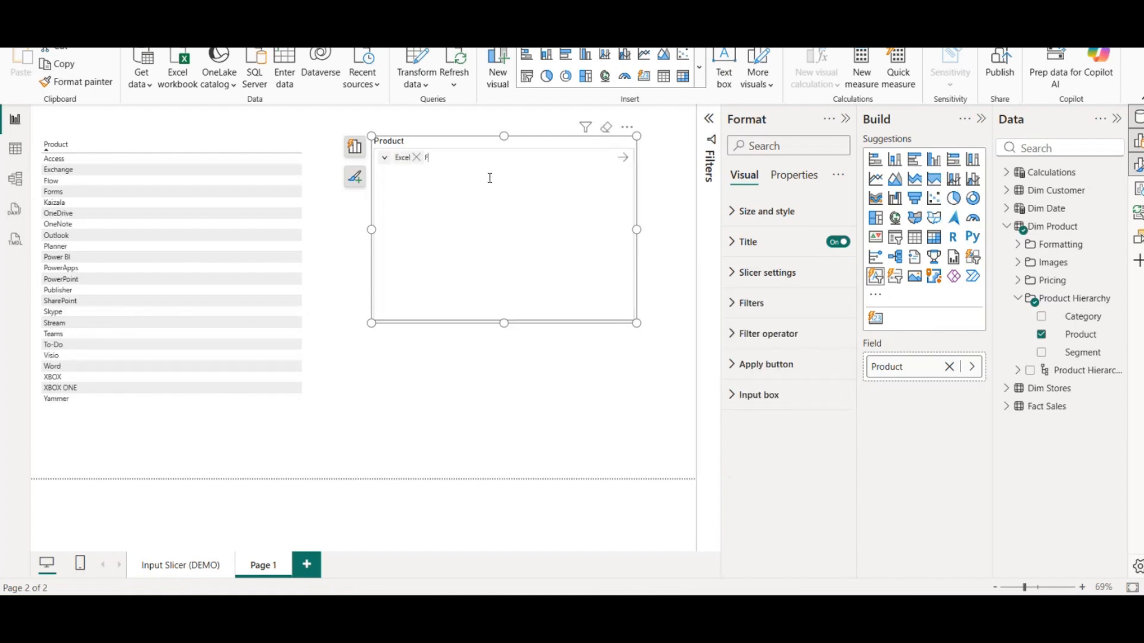
{"action": "type", "text": "Flow"}
{"action": "key", "text": "Return"}
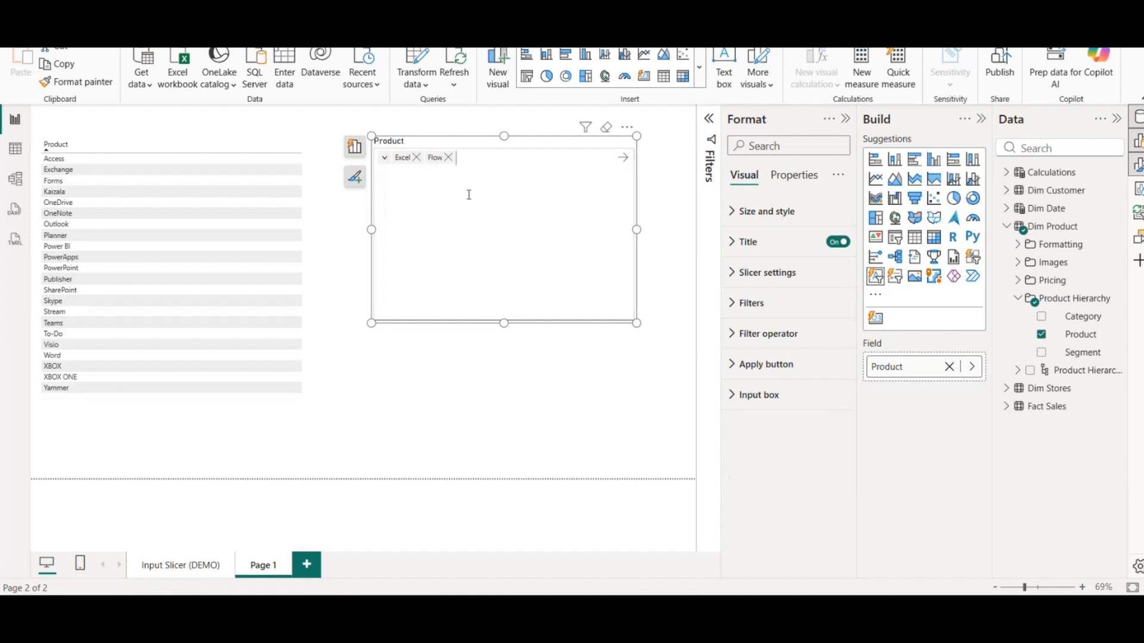
Set the slicer's filter operator to Contains all and to Contains any, and remove the Flow and Excel values
{"action": "left_click", "coordinate": [384, 158]}
{"action": "left_click", "coordinate": [438, 188]}
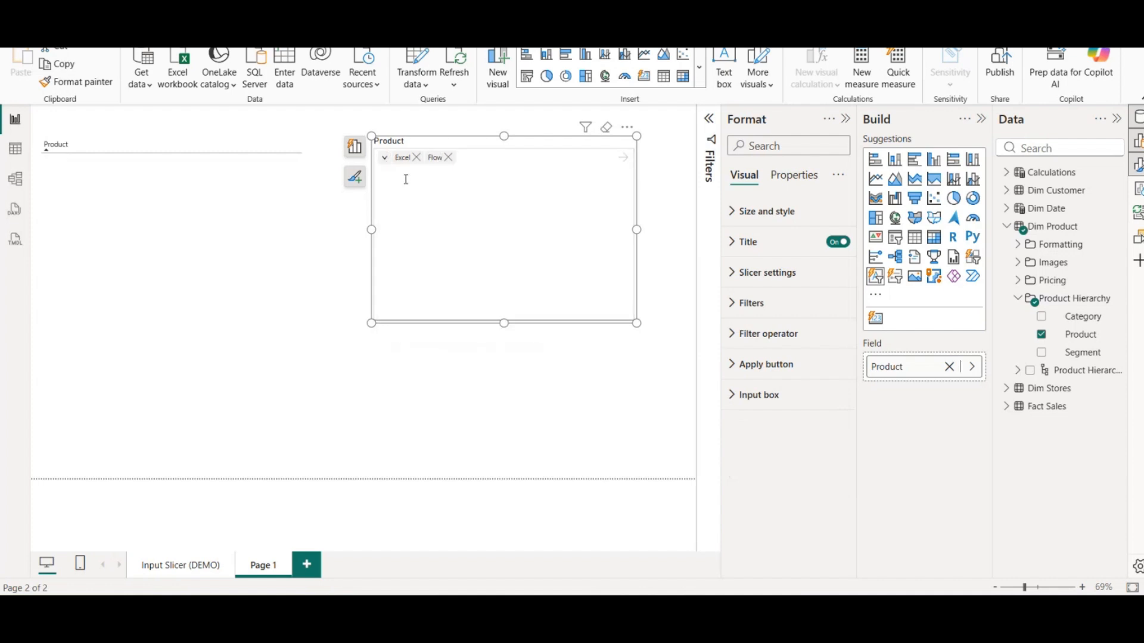
{"action": "left_click", "coordinate": [385, 157]}
{"action": "left_click", "coordinate": [399, 200]}
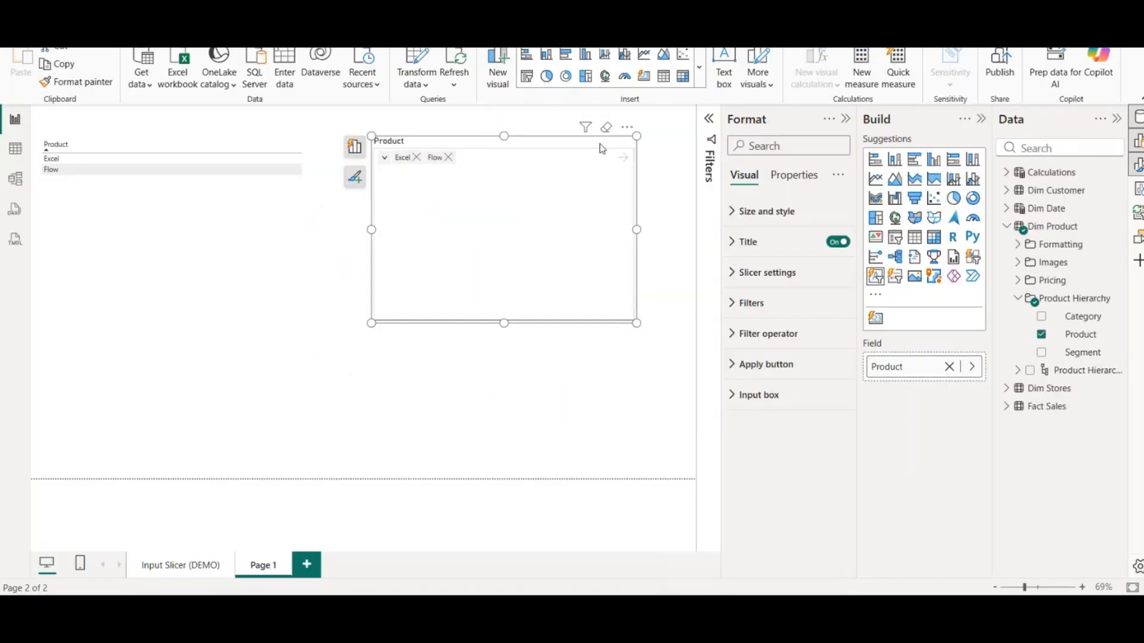
{"action": "left_click", "coordinate": [448, 157]}
{"action": "left_click", "coordinate": [416, 157]}
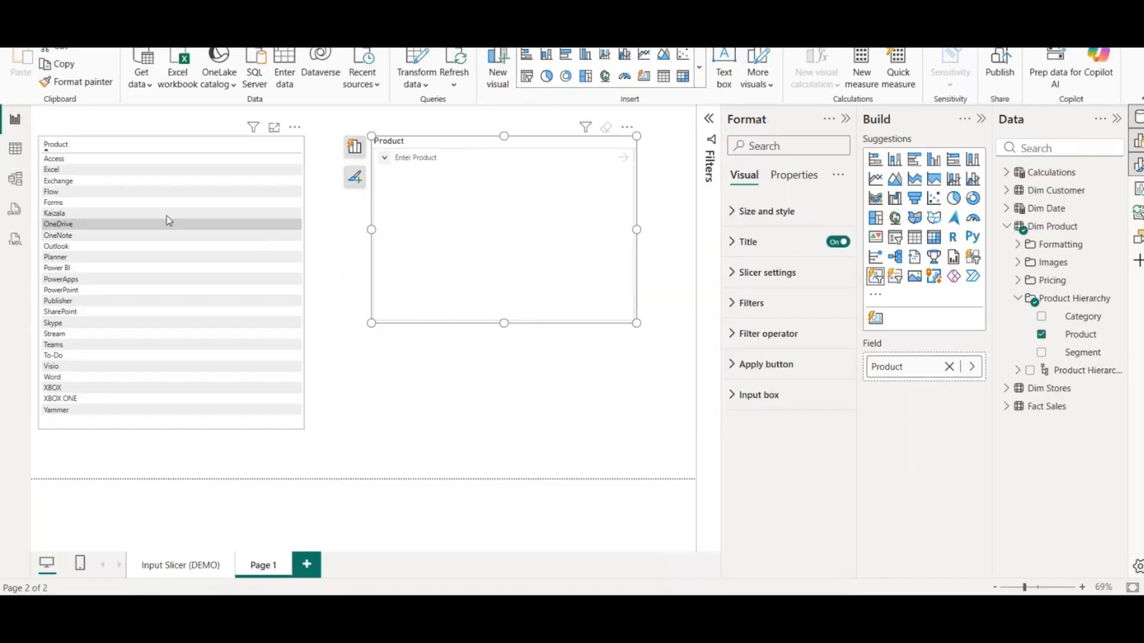
Select Exchange, Flow, Forms, OneDrive, OneNote and Outlook in the Product table and copy the selection
{"action": "left_click", "coordinate": [66, 180], "text": "ctrl"}
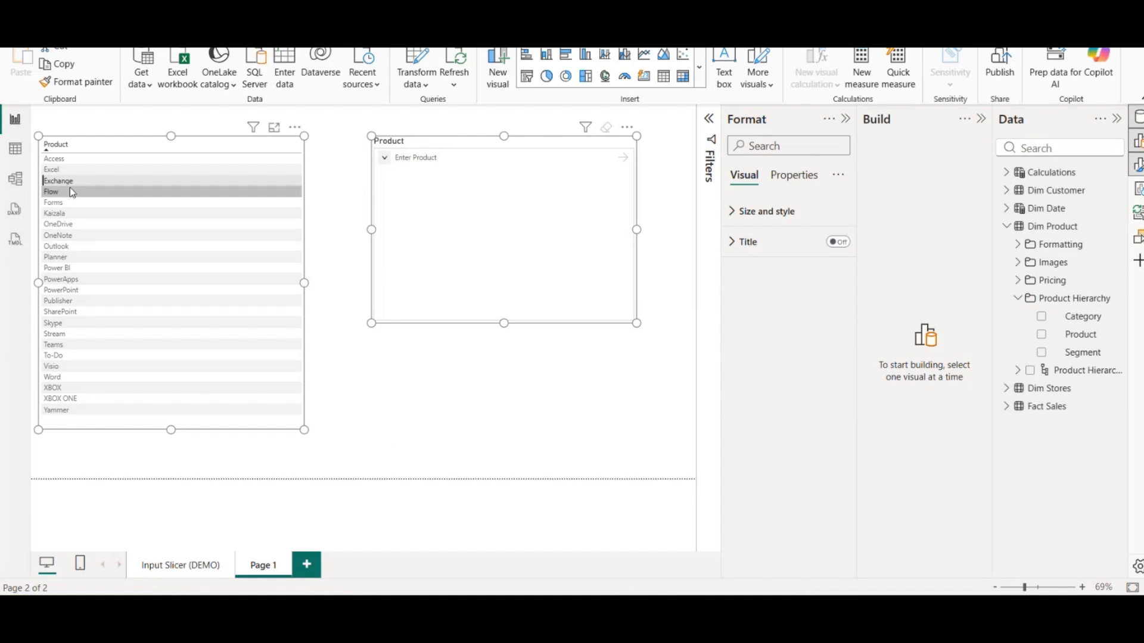
{"action": "left_click", "coordinate": [70, 191], "text": "ctrl"}
{"action": "left_click", "coordinate": [70, 203], "text": "ctrl"}
{"action": "left_click", "coordinate": [70, 224], "text": "ctrl"}
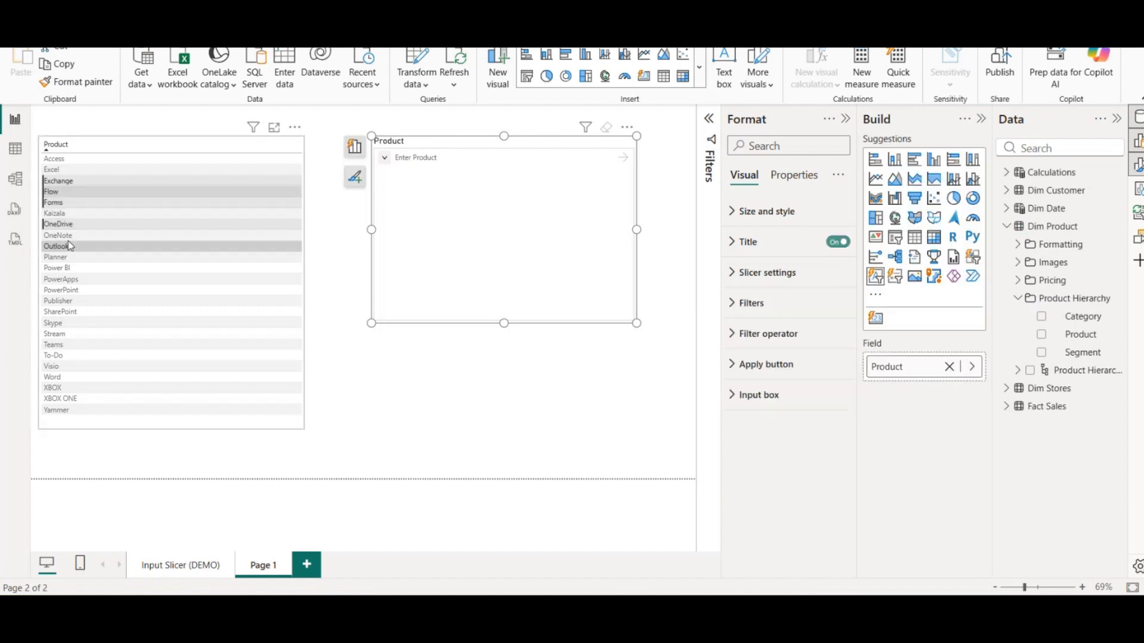
{"action": "left_click", "coordinate": [70, 235], "text": "ctrl"}
{"action": "left_click", "coordinate": [70, 246], "text": "ctrl"}
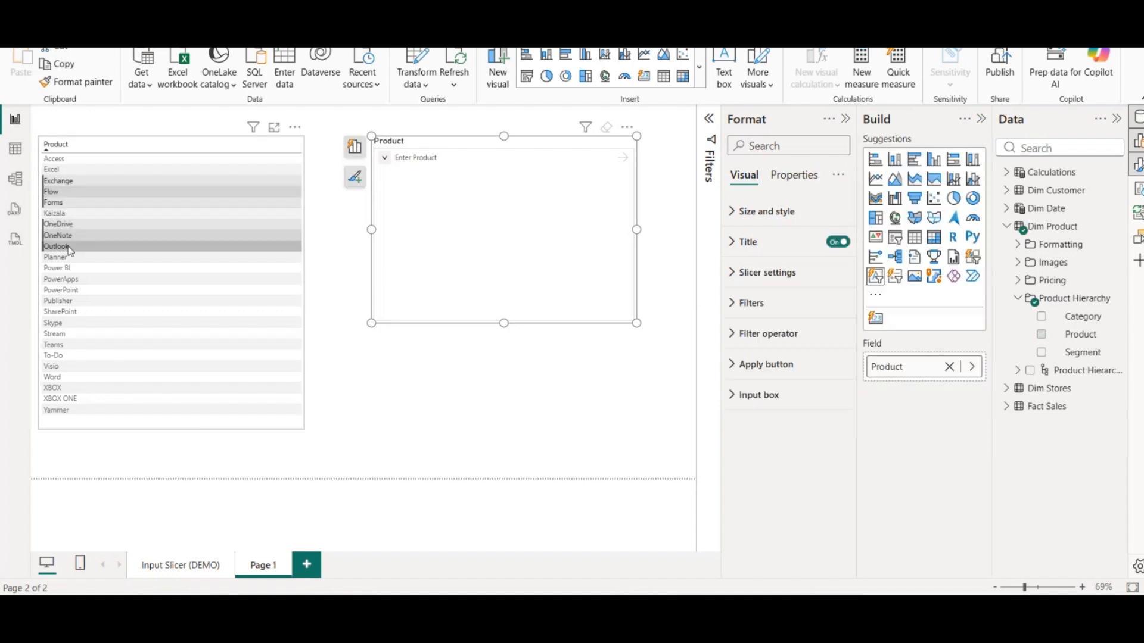
{"action": "right_click", "coordinate": [70, 226]}
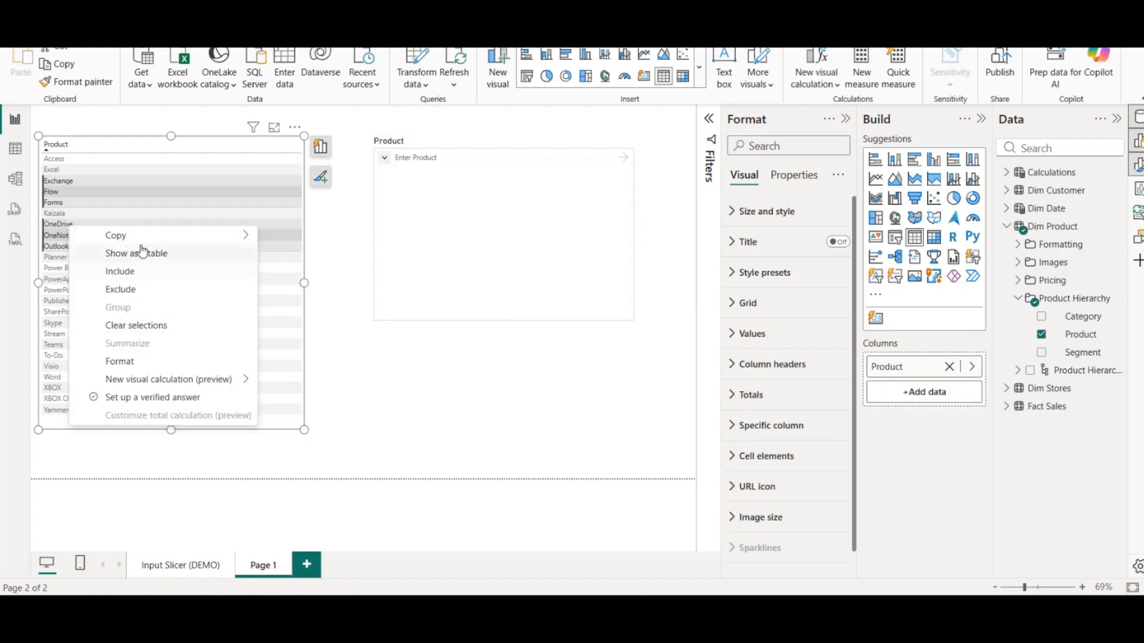
{"action": "mouse_move", "coordinate": [145, 237]}
{"action": "left_click", "coordinate": [327, 255]}
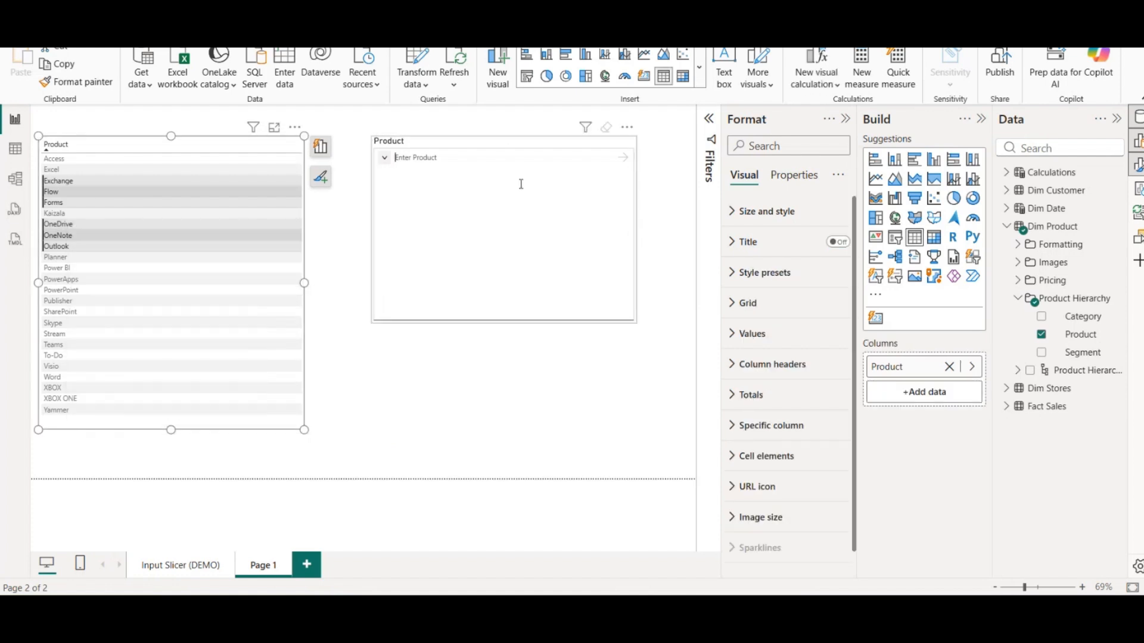
Paste the copied product list into the input slicer, apply it, and set the filter operator to Is any
{"action": "left_click", "coordinate": [419, 202]}
{"action": "key", "text": "ctrl+v"}
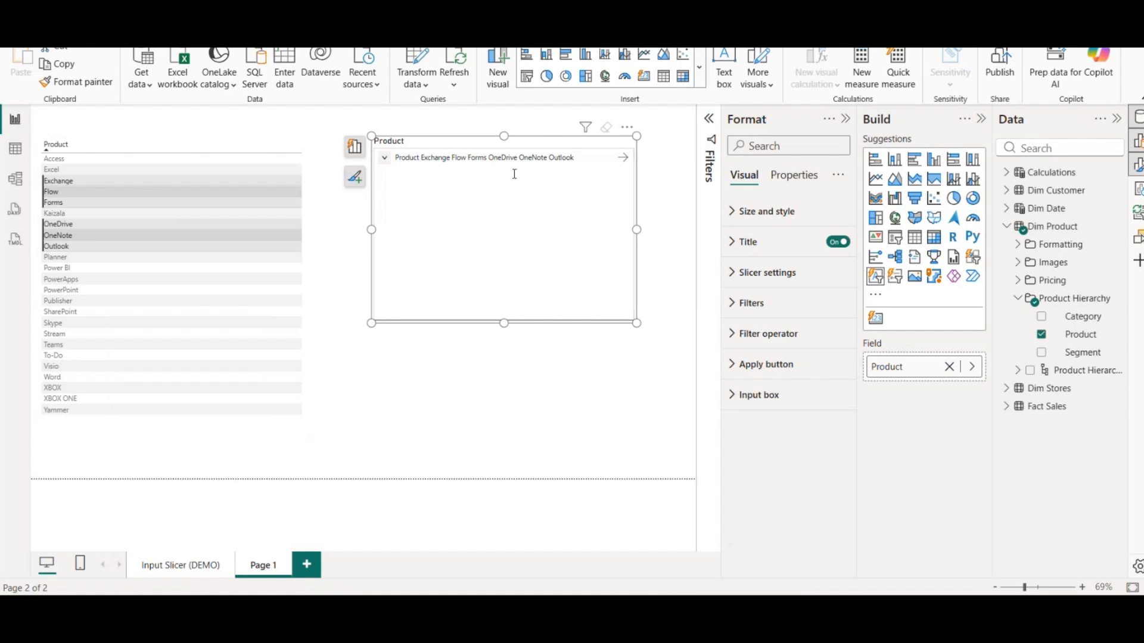
{"action": "key", "text": "Return"}
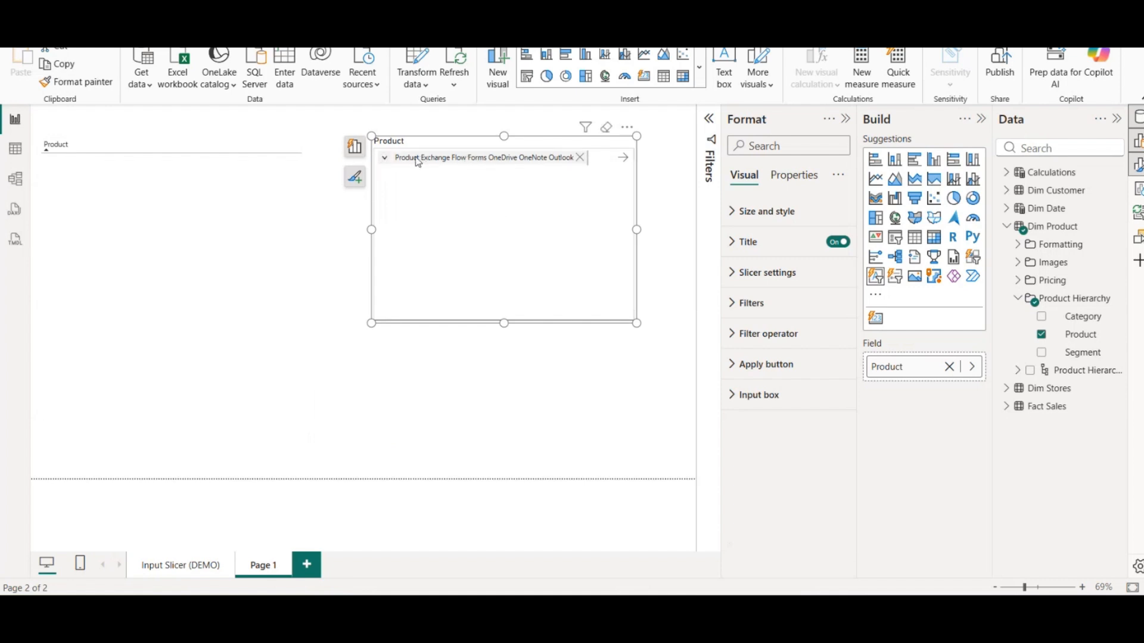
{"action": "left_click", "coordinate": [383, 159]}
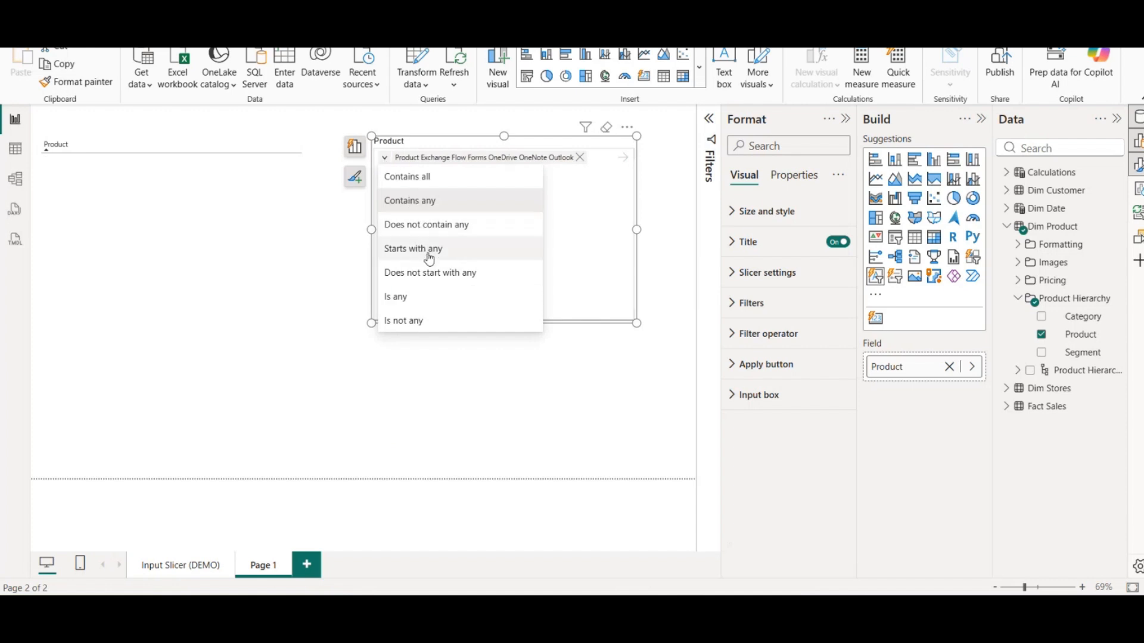
{"action": "left_click", "coordinate": [427, 295]}
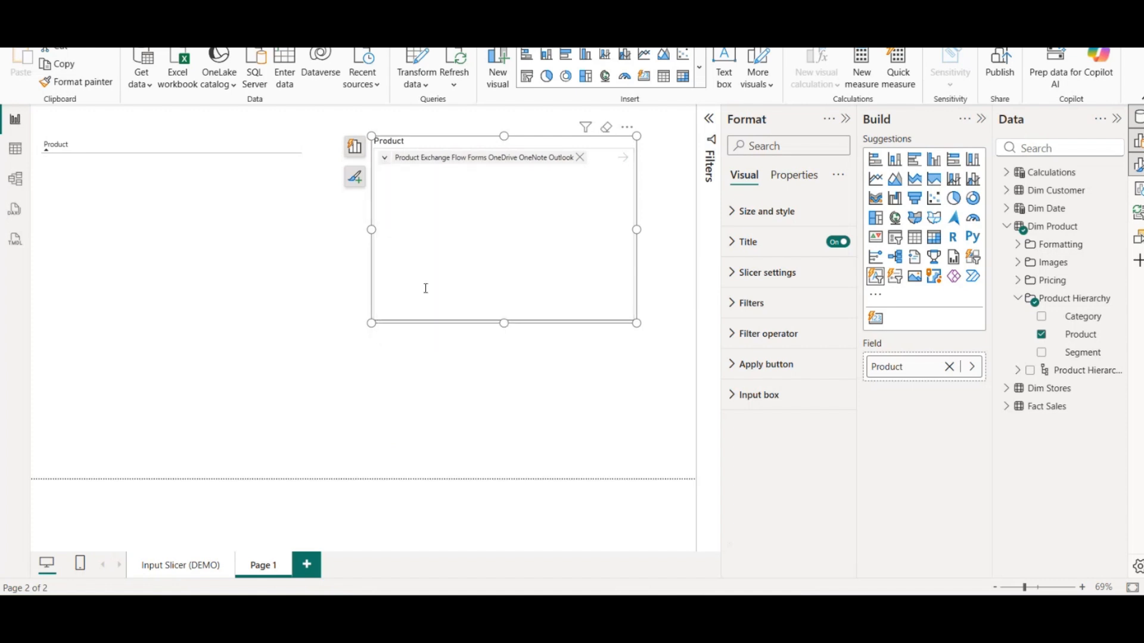
{"action": "left_click", "coordinate": [384, 160]}
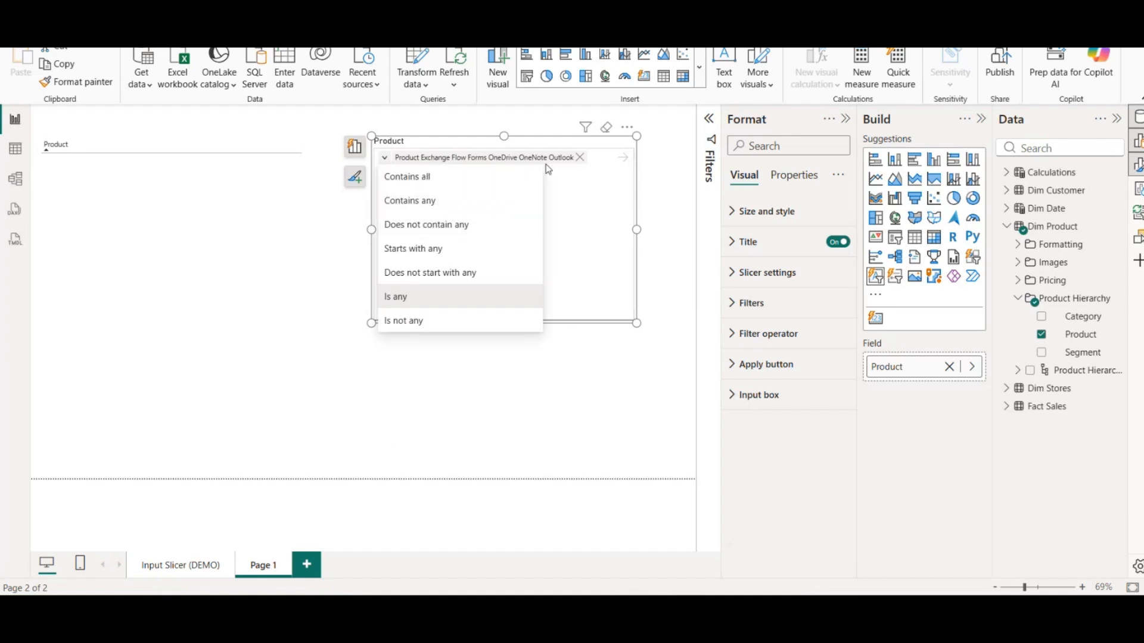
{"action": "left_click", "coordinate": [520, 157]}
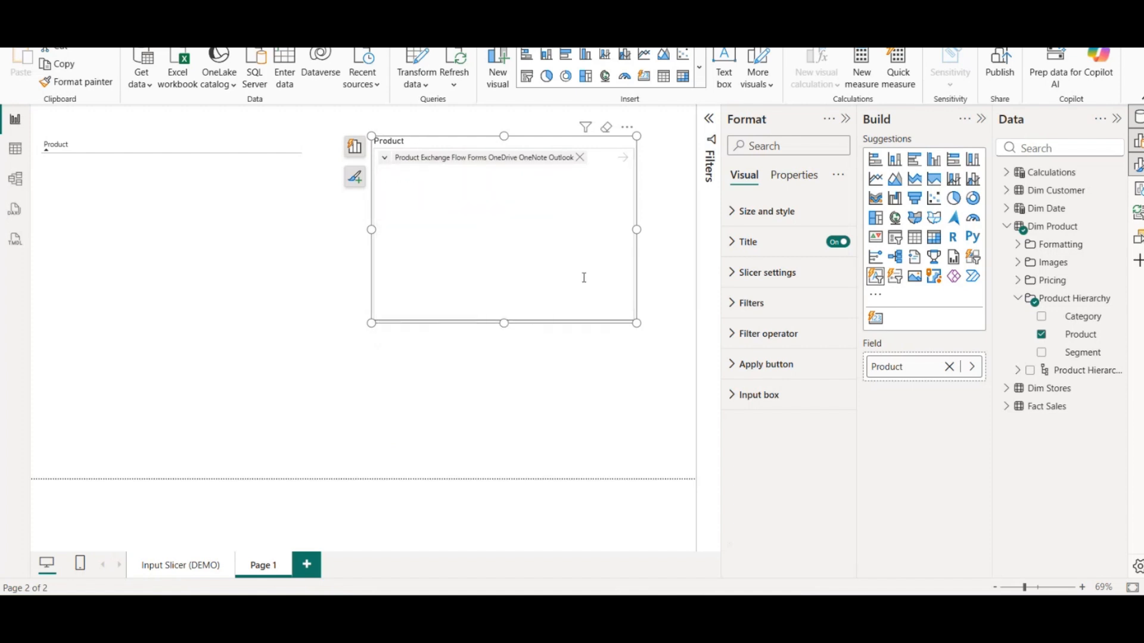
Open the pasted pill for editing and move the input slicer slightly down and closer to the Product table
{"action": "left_click", "coordinate": [467, 160]}
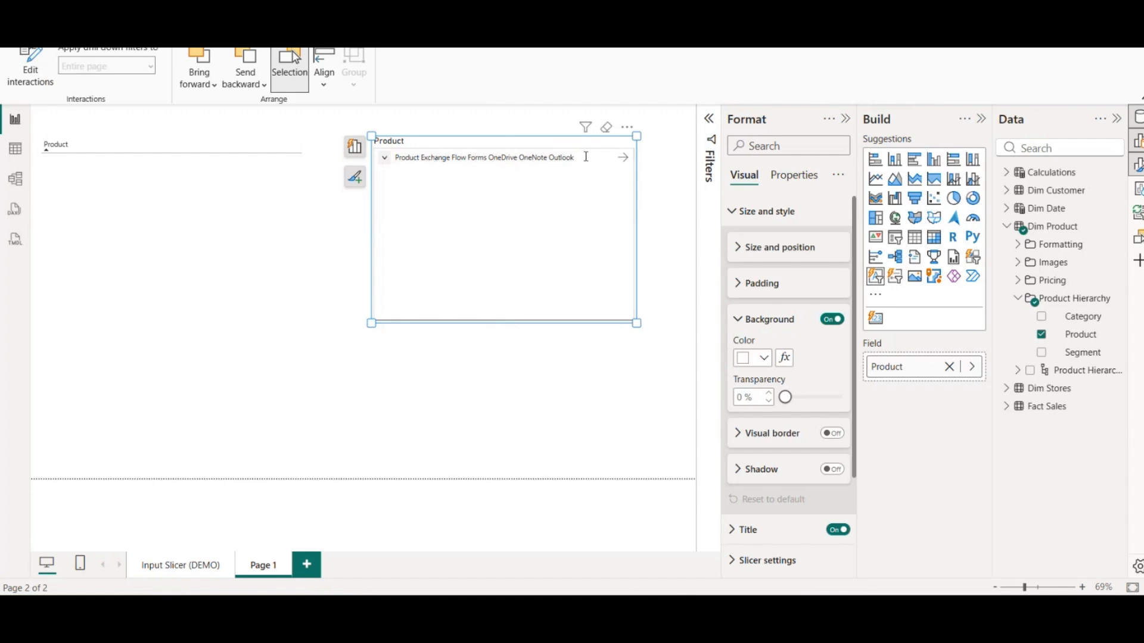
{"action": "left_click_drag", "start_coordinate": [612, 162], "coordinate": [567, 191]}
{"action": "left_click", "coordinate": [652, 249]}
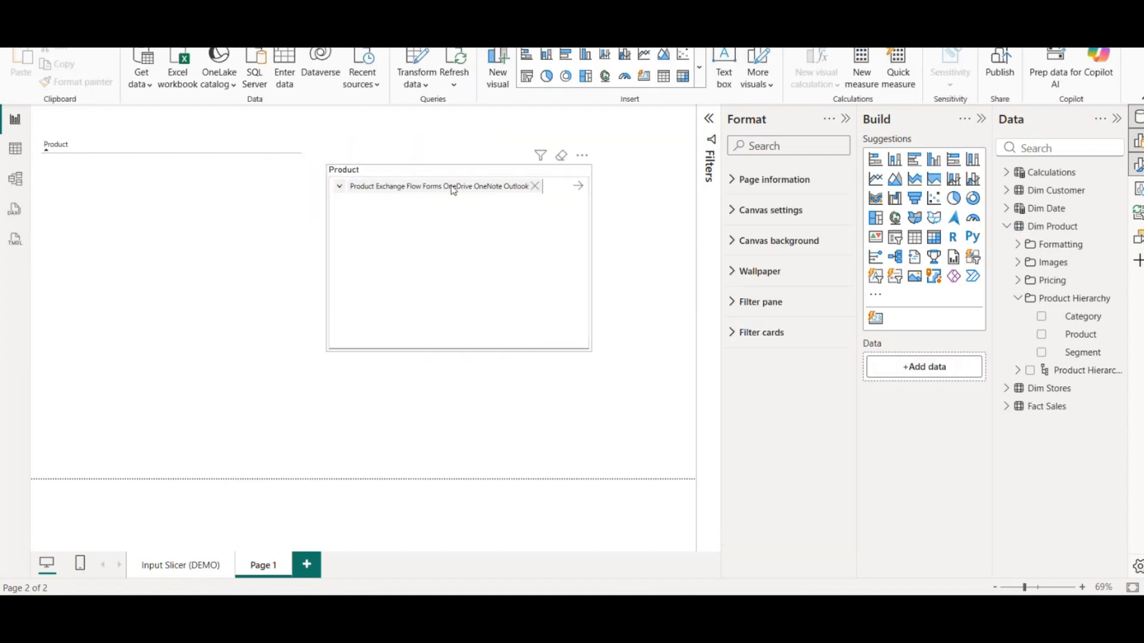
{"action": "left_click", "coordinate": [456, 190]}
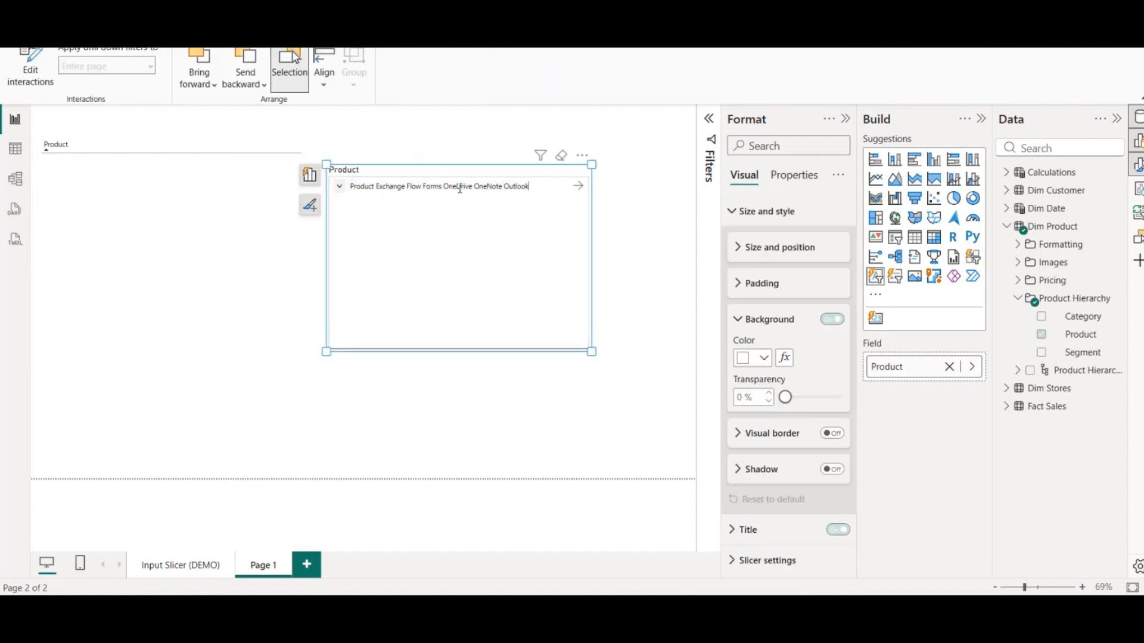
{"action": "left_click", "coordinate": [625, 214]}
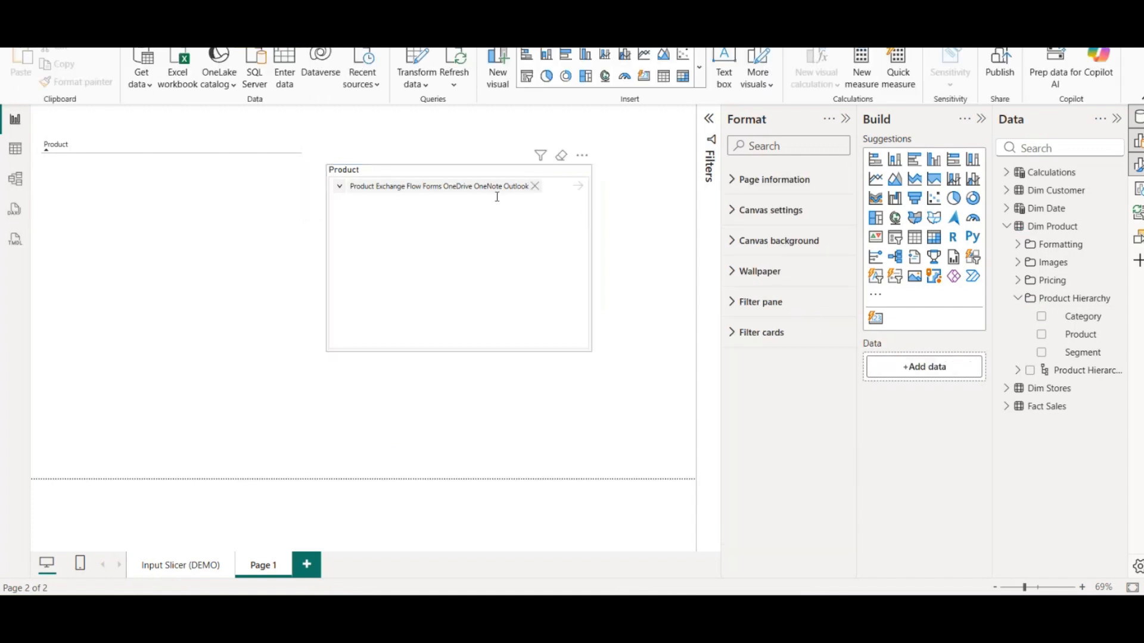
Replace the pasted value in the input slicer with Excel and Flow as two separate filter values
{"action": "left_click", "coordinate": [498, 197]}
{"action": "type", "text": "Ex"}
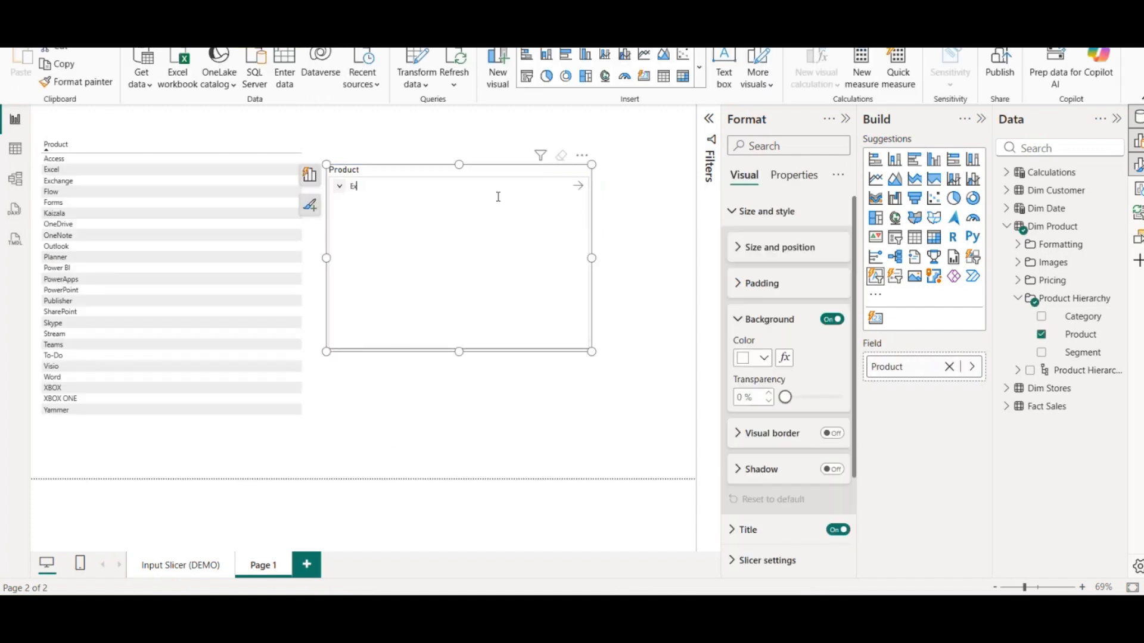
{"action": "type", "text": "cel"}
{"action": "key", "text": "Return"}
{"action": "type", "text": "Flow"}
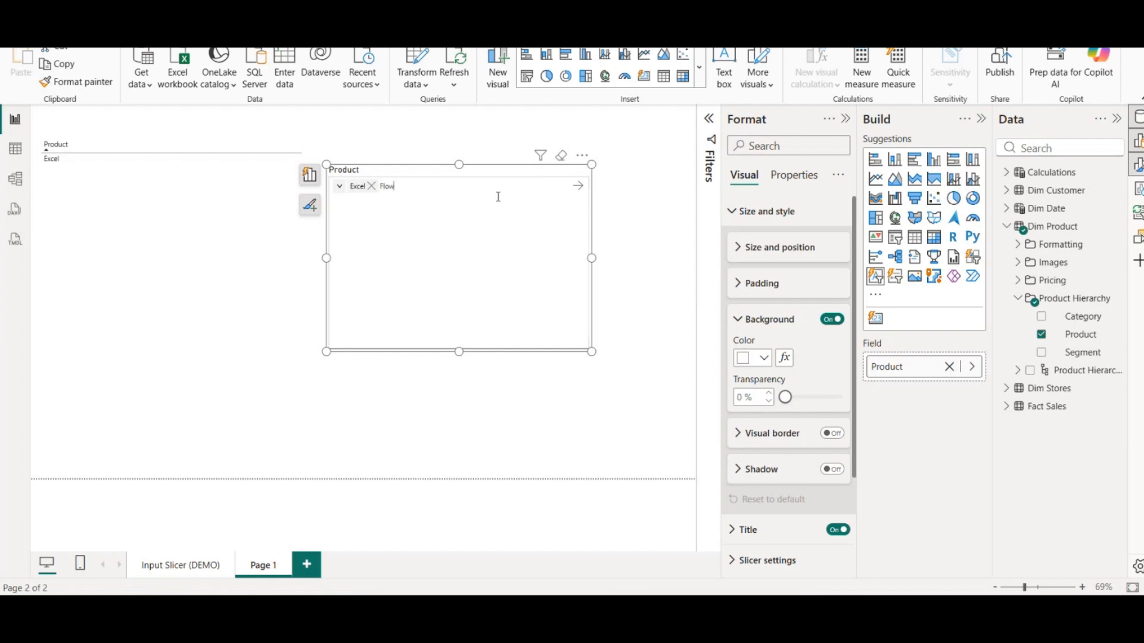
{"action": "key", "text": "Return"}
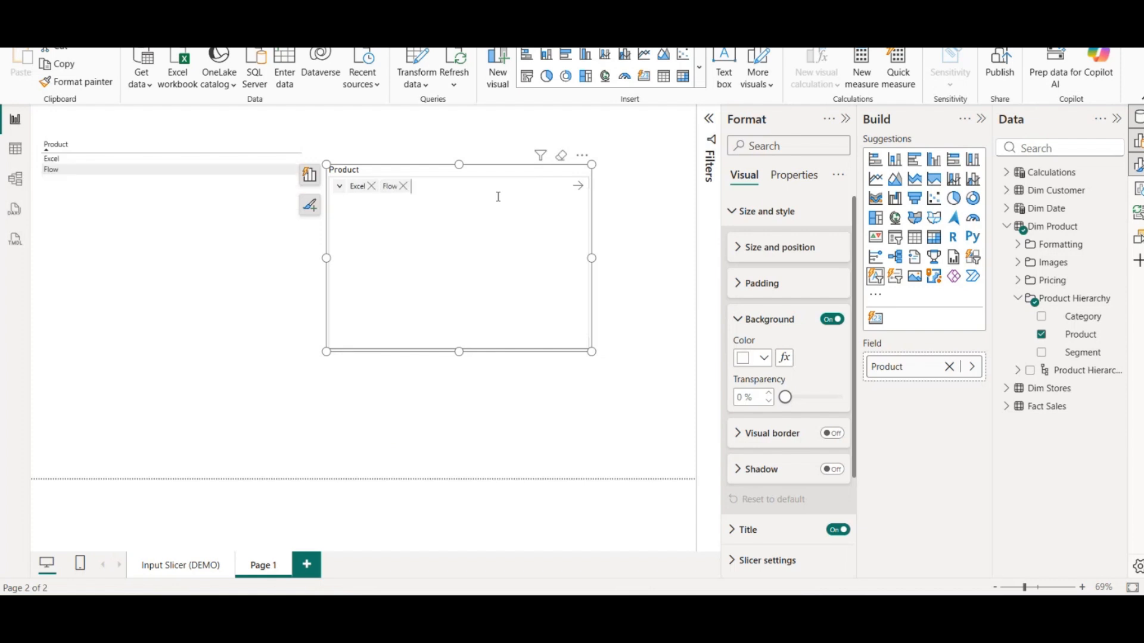
{"action": "left_click", "coordinate": [388, 189]}
{"action": "left_click_drag", "start_coordinate": [402, 187], "coordinate": [392, 188]}
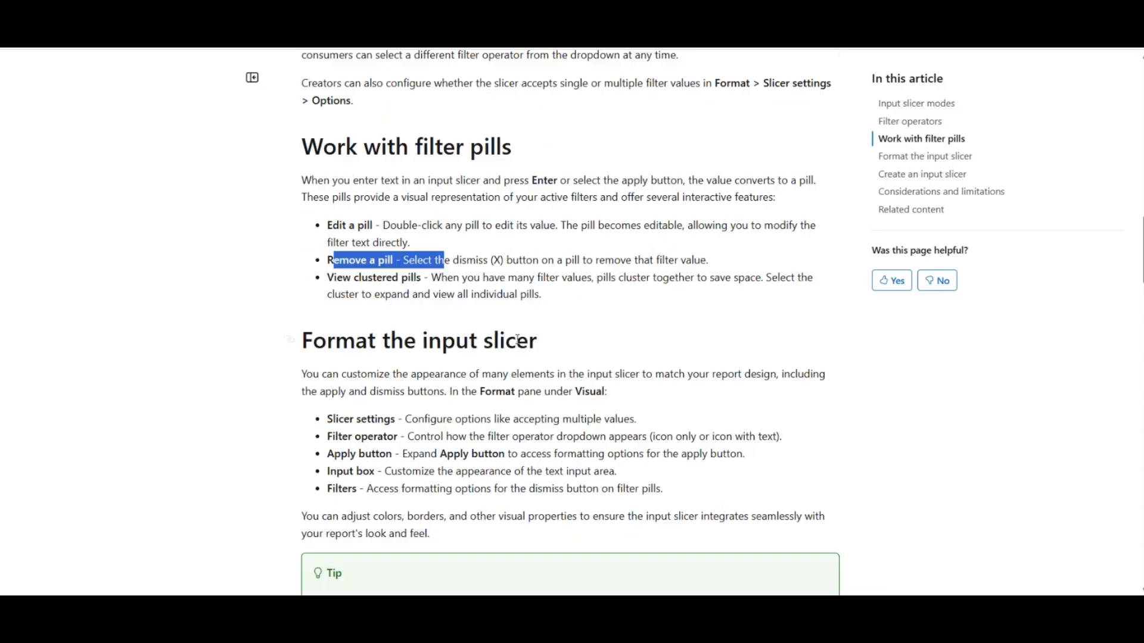
Review the article's explanations of working with filter pills and formatting the input slicer
{"action": "scroll", "coordinate": [512, 341], "scroll_direction": "down", "scroll_amount": 3}
{"action": "scroll", "coordinate": [503, 344], "scroll_direction": "up", "scroll_amount": 2}
{"action": "left_click", "coordinate": [395, 273]}
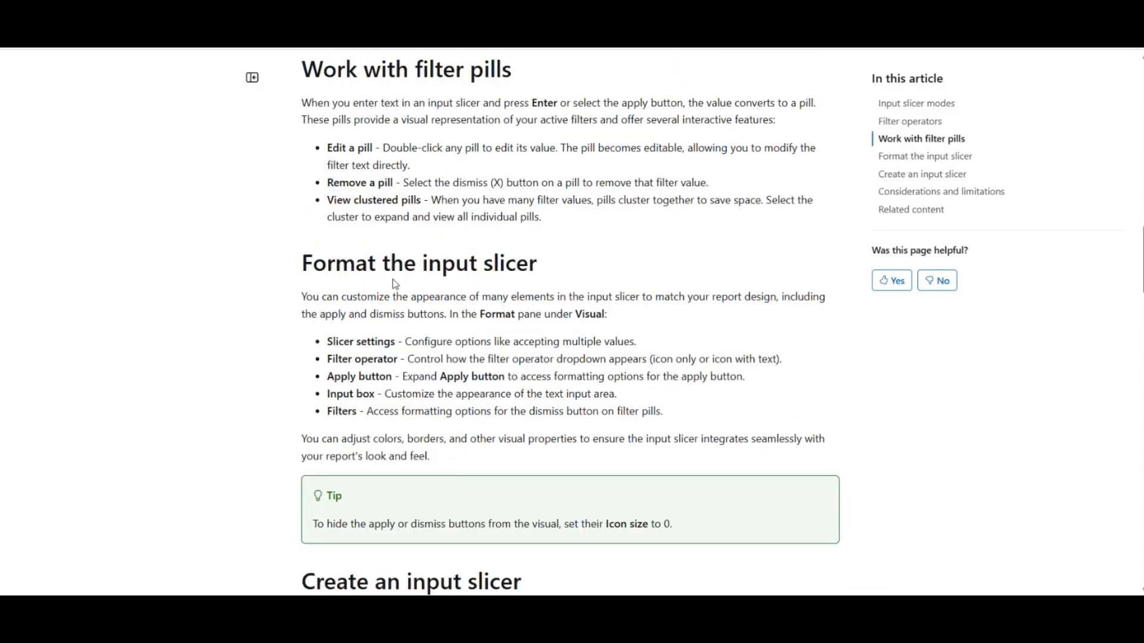
{"action": "scroll", "coordinate": [472, 309], "scroll_direction": "down", "scroll_amount": 2}
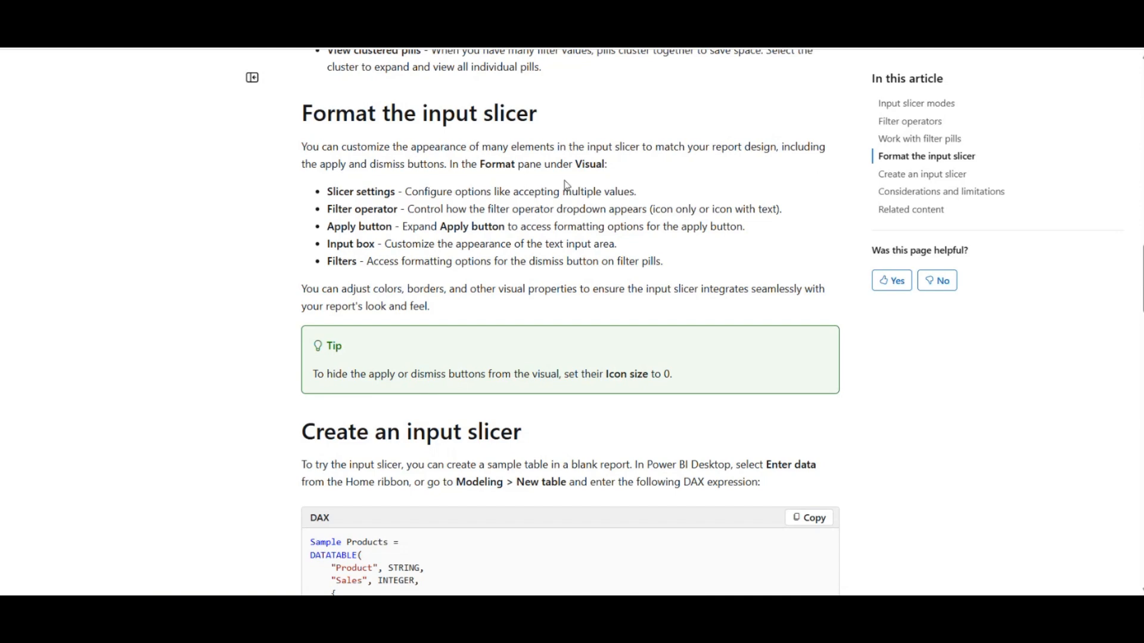
{"action": "left_click_drag", "start_coordinate": [625, 316], "coordinate": [718, 512]}
In the report, turn off Accept multiple values for the input slicer and turn it on again
{"action": "left_click", "coordinate": [345, 177]}
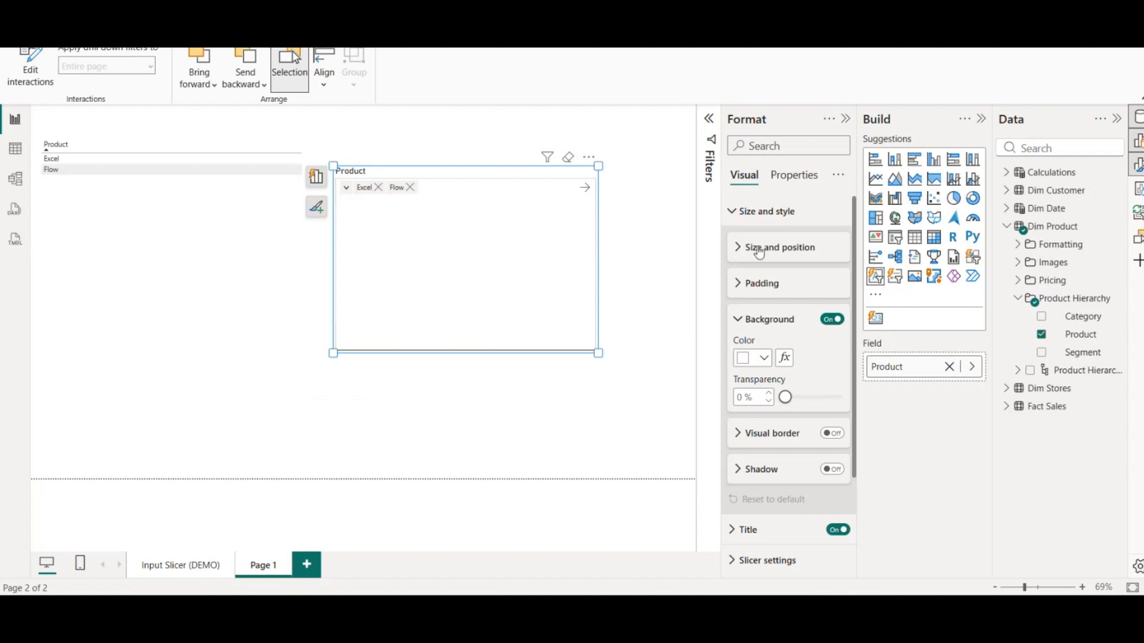
{"action": "left_click", "coordinate": [759, 212]}
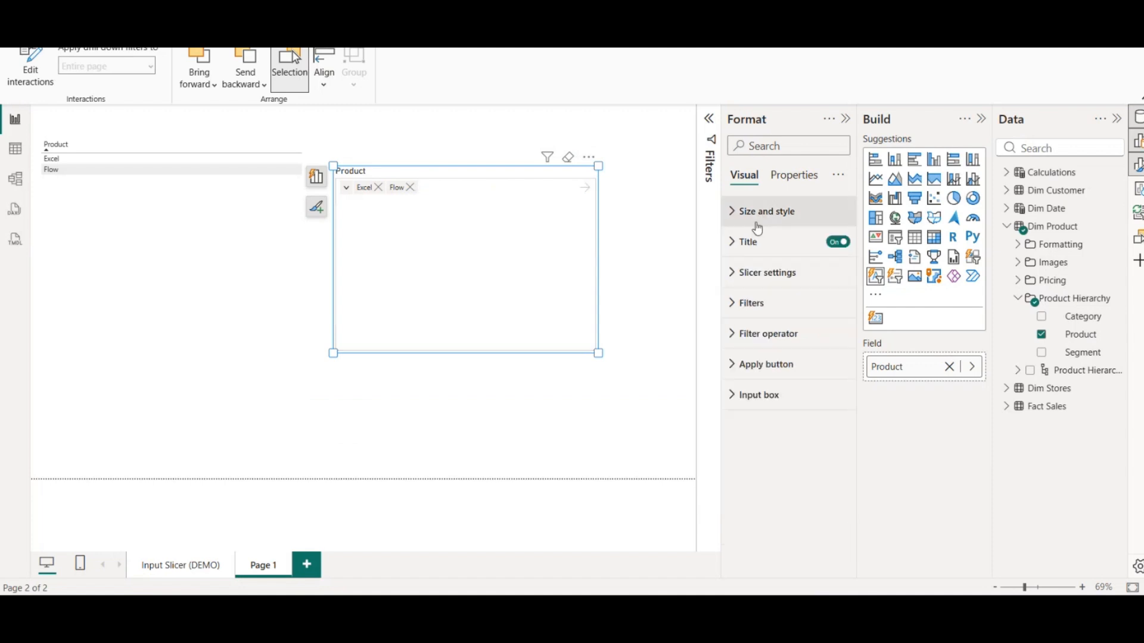
{"action": "left_click", "coordinate": [769, 274]}
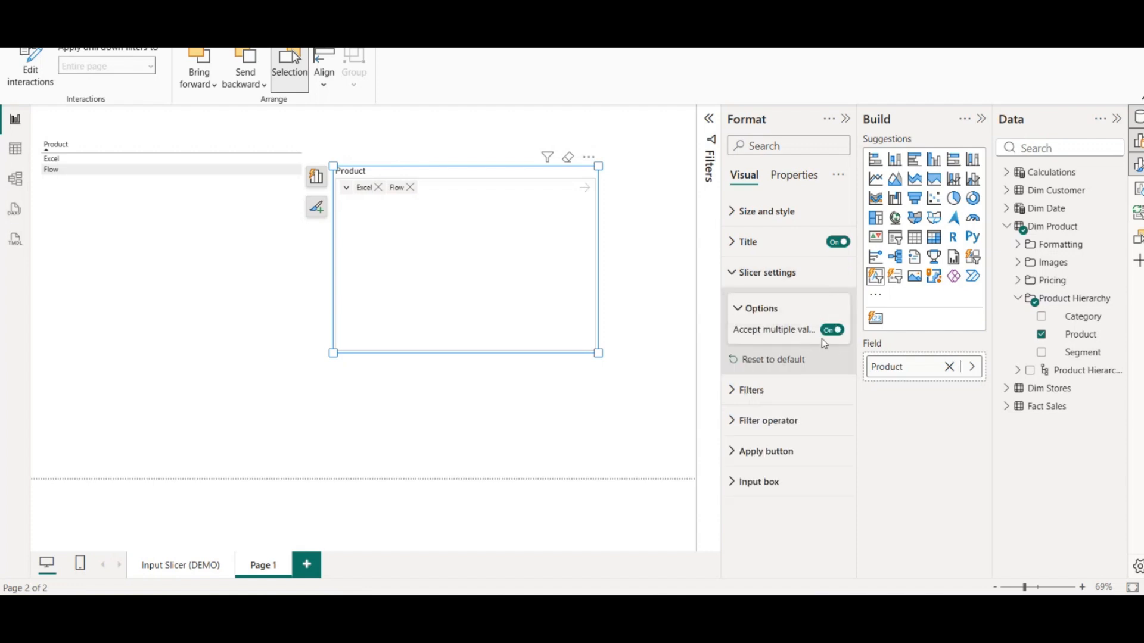
{"action": "left_click_drag", "start_coordinate": [720, 337], "coordinate": [694, 336]}
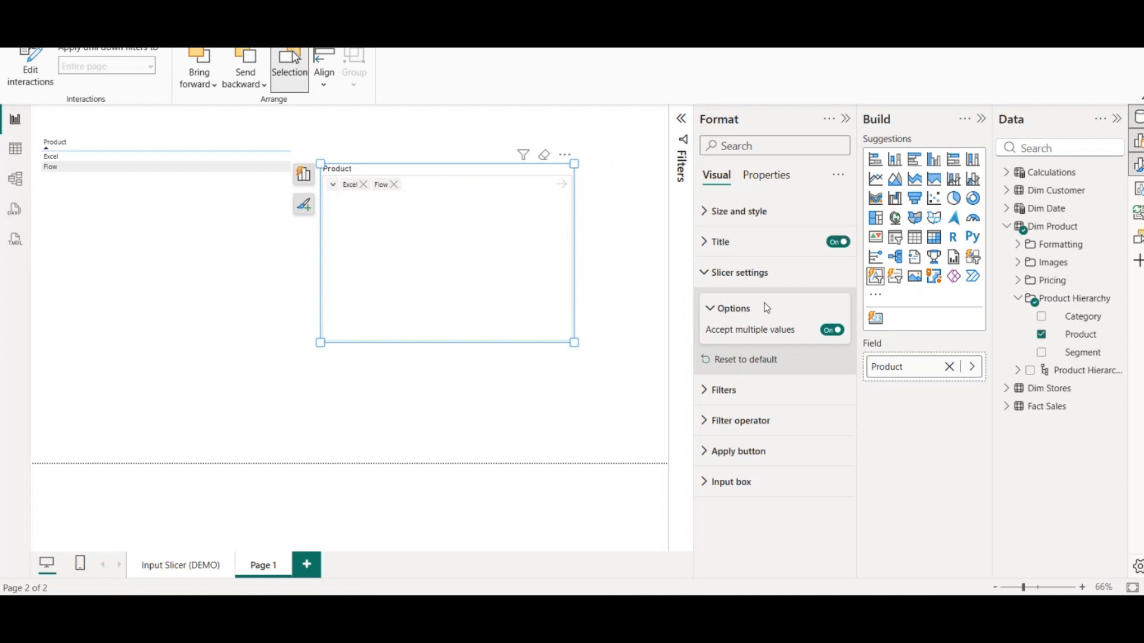
{"action": "left_click", "coordinate": [832, 329]}
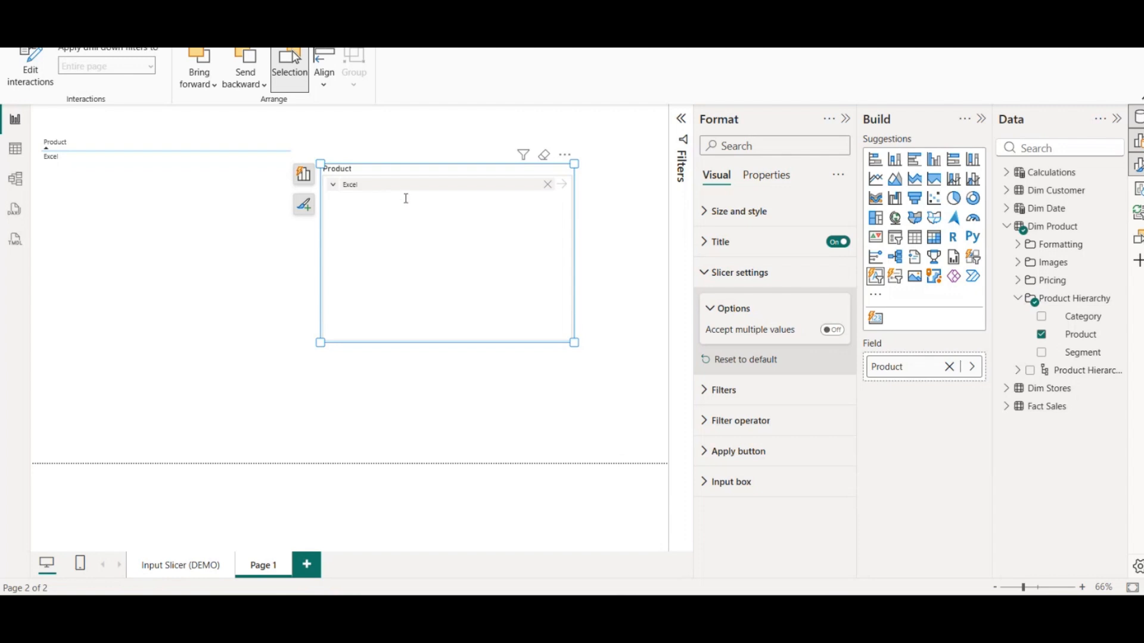
{"action": "left_click", "coordinate": [835, 330]}
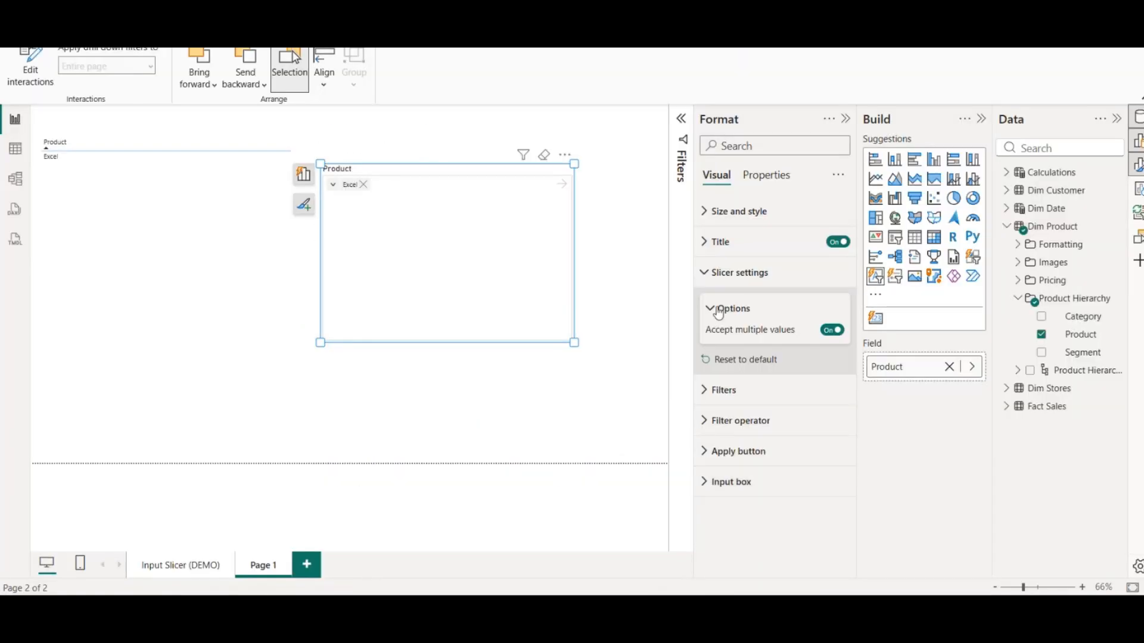
Set the filter pill text to size 14 and change its color, trying dark blue before choosing gold
{"action": "left_click", "coordinate": [722, 272]}
{"action": "left_click", "coordinate": [723, 303]}
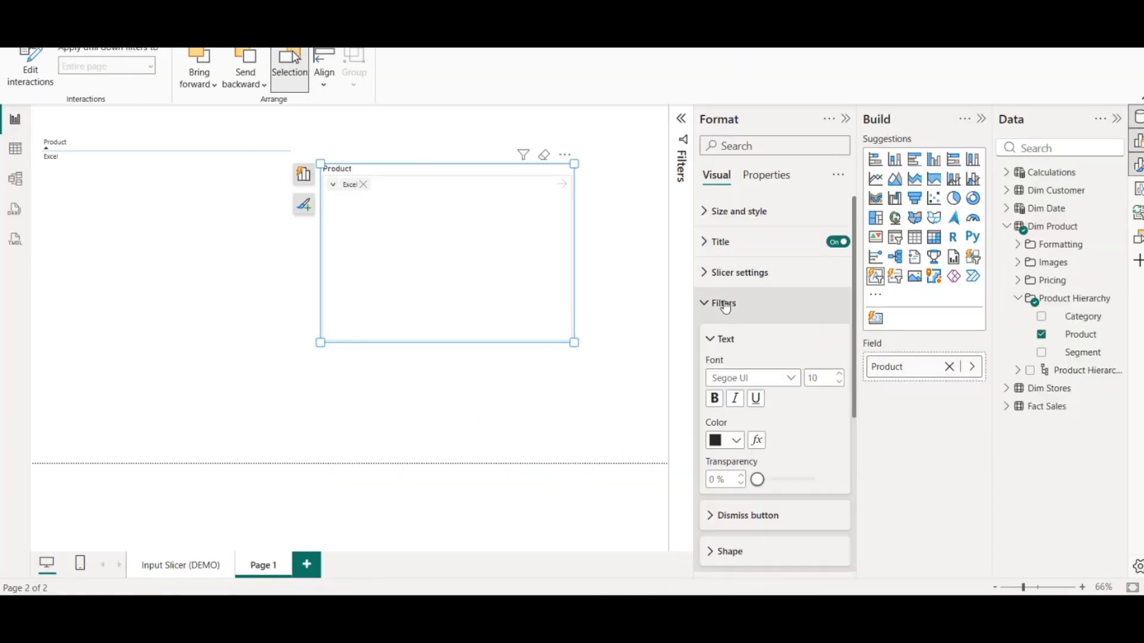
{"action": "scroll", "coordinate": [727, 332], "scroll_direction": "down", "scroll_amount": 3}
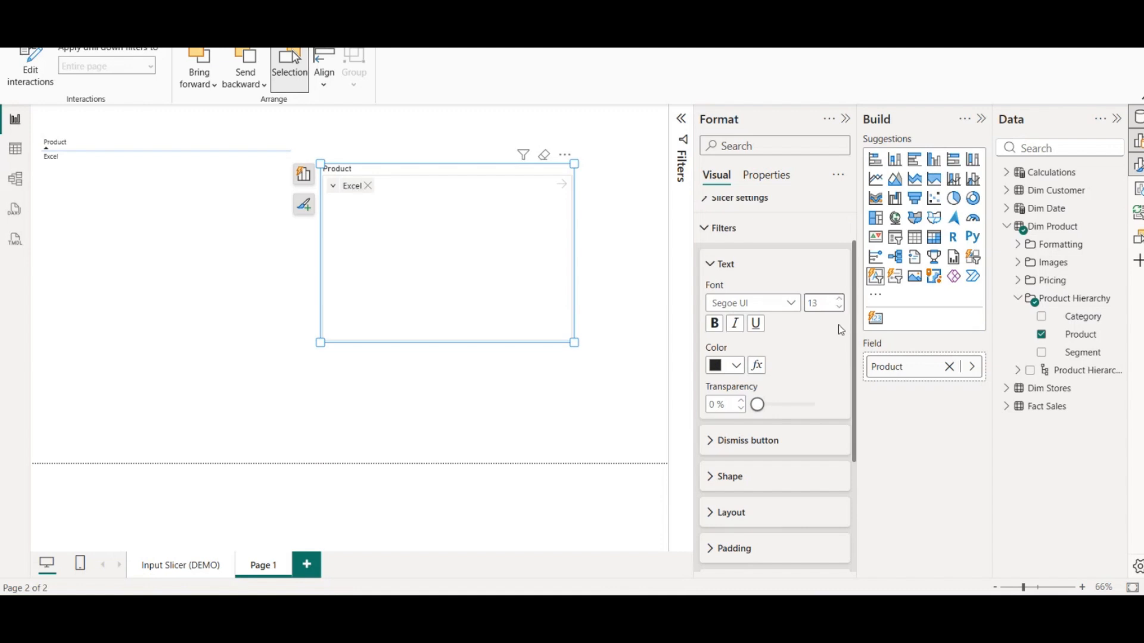
{"action": "left_click", "coordinate": [736, 365]}
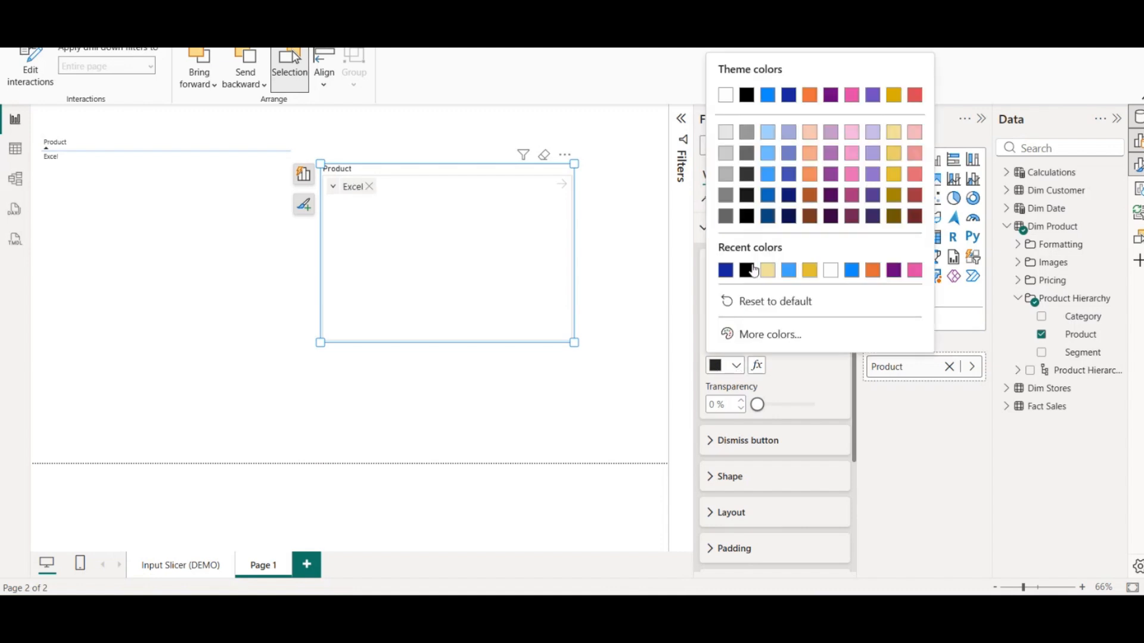
{"action": "left_click", "coordinate": [725, 270]}
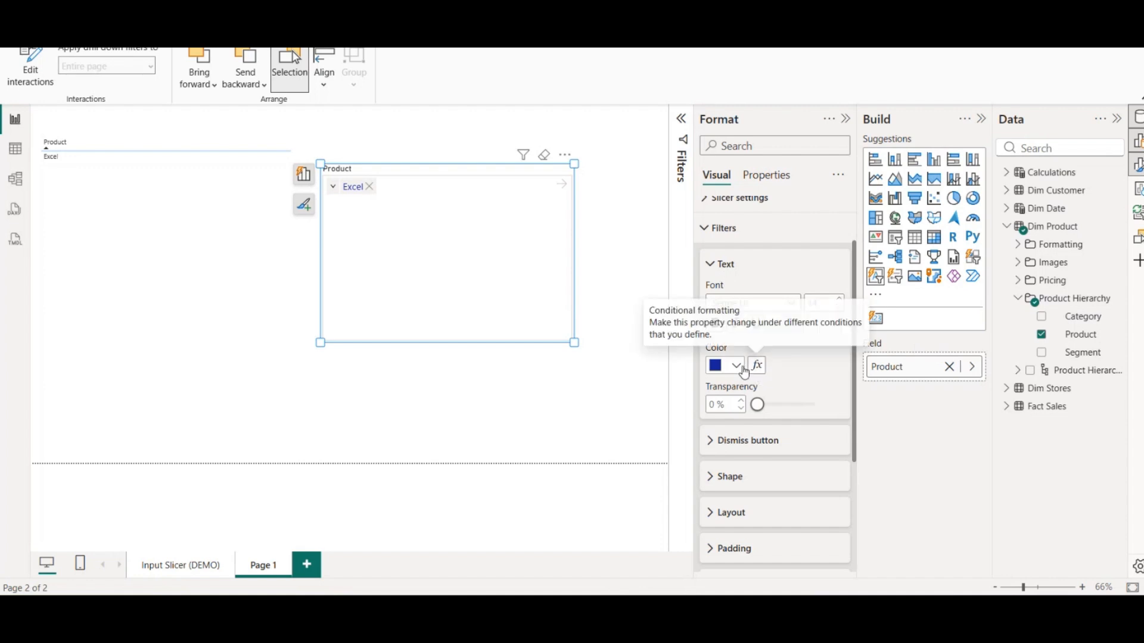
{"action": "left_click", "coordinate": [738, 367]}
{"action": "left_click", "coordinate": [892, 180]}
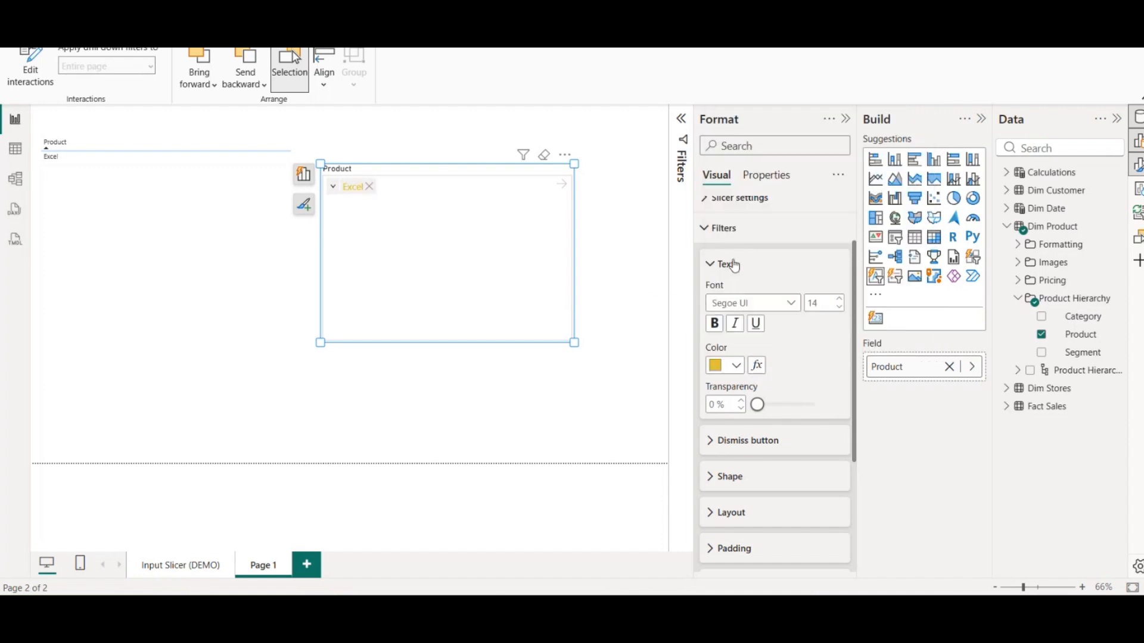
{"action": "left_click", "coordinate": [726, 264]}
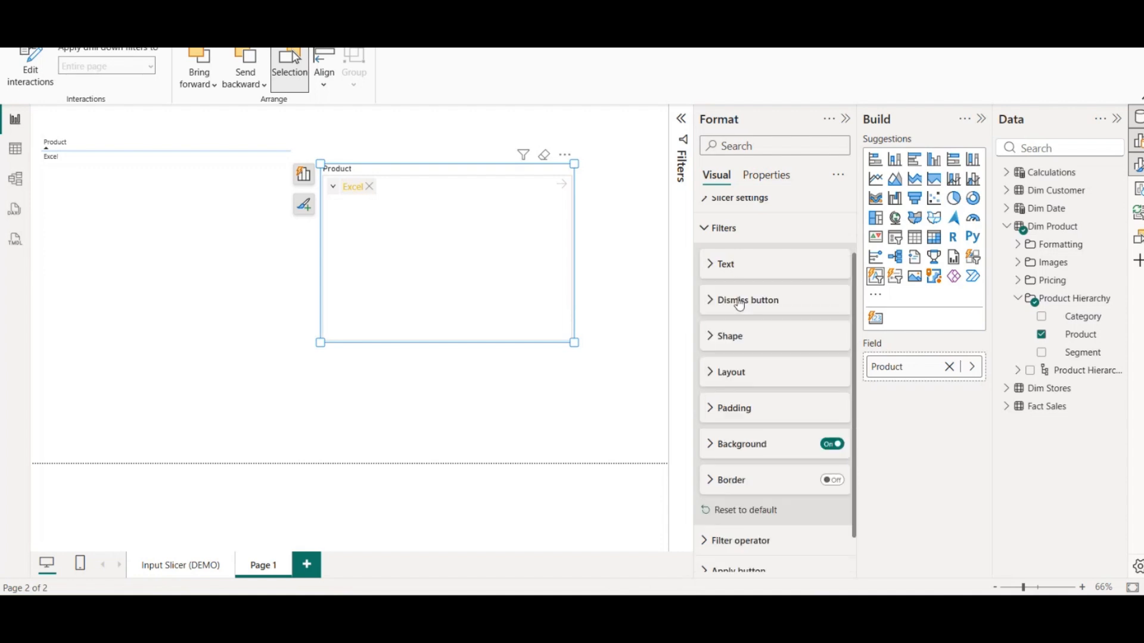
Set the color of the filter pill's dismiss button to light red and inspect the pill up close
{"action": "left_click", "coordinate": [738, 304]}
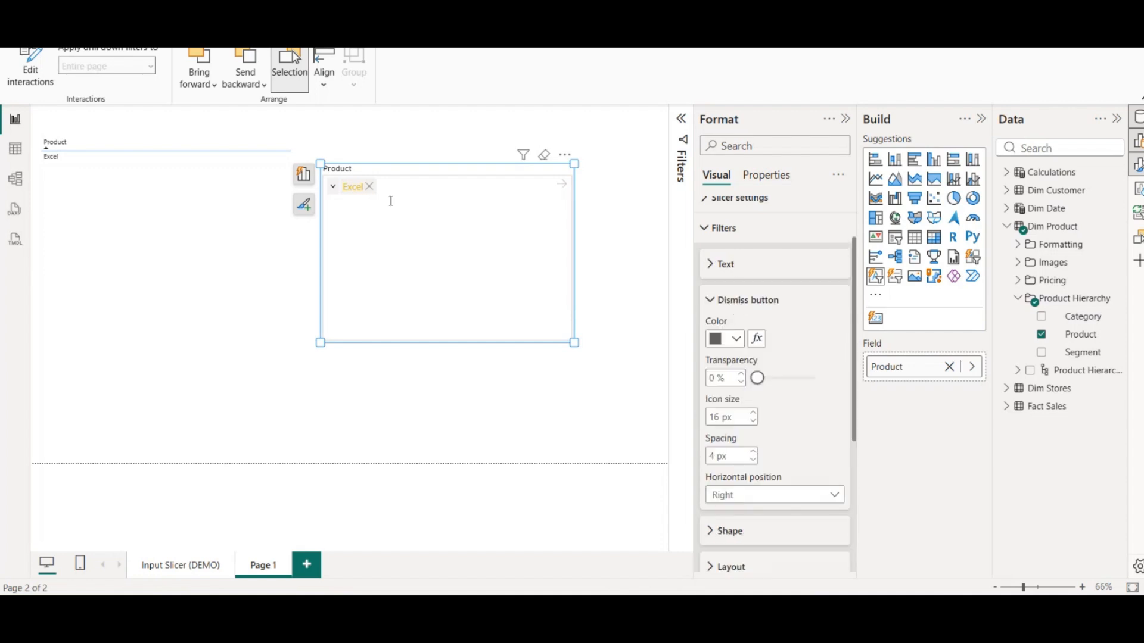
{"action": "left_click", "coordinate": [736, 338]}
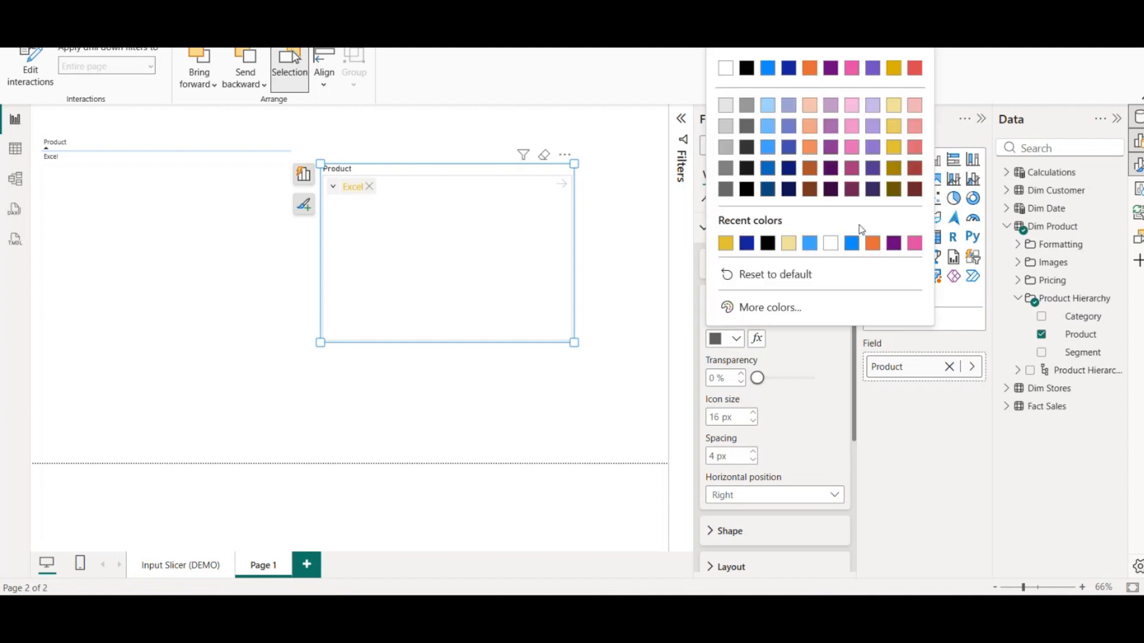
{"action": "left_click", "coordinate": [914, 148]}
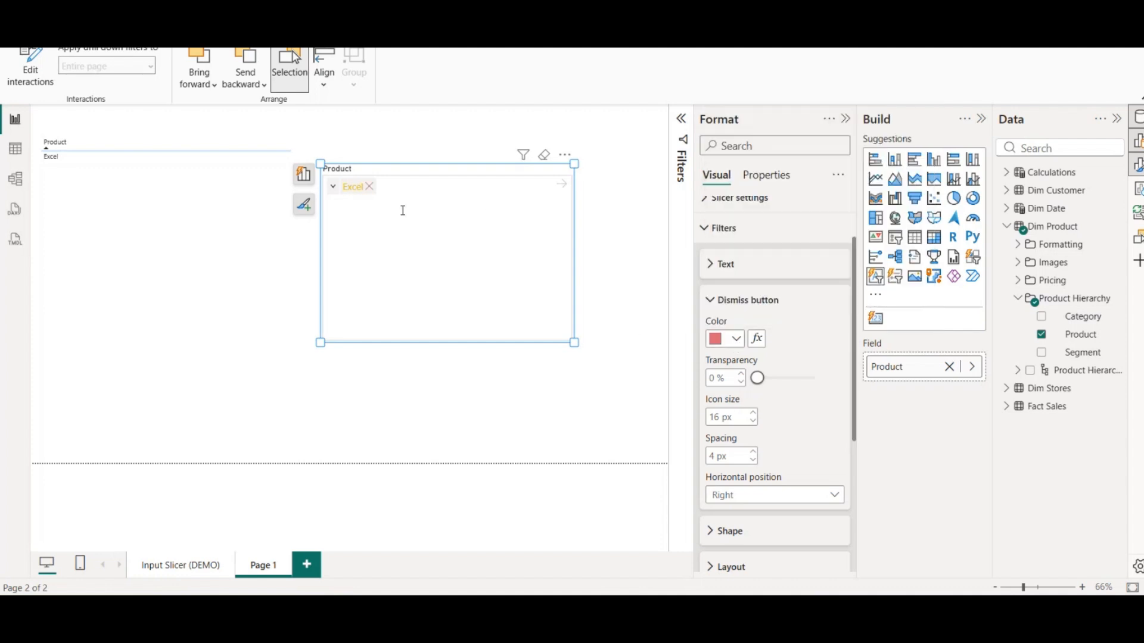
{"action": "scroll", "coordinate": [447, 233], "scroll_direction": "up", "scroll_amount": 3}
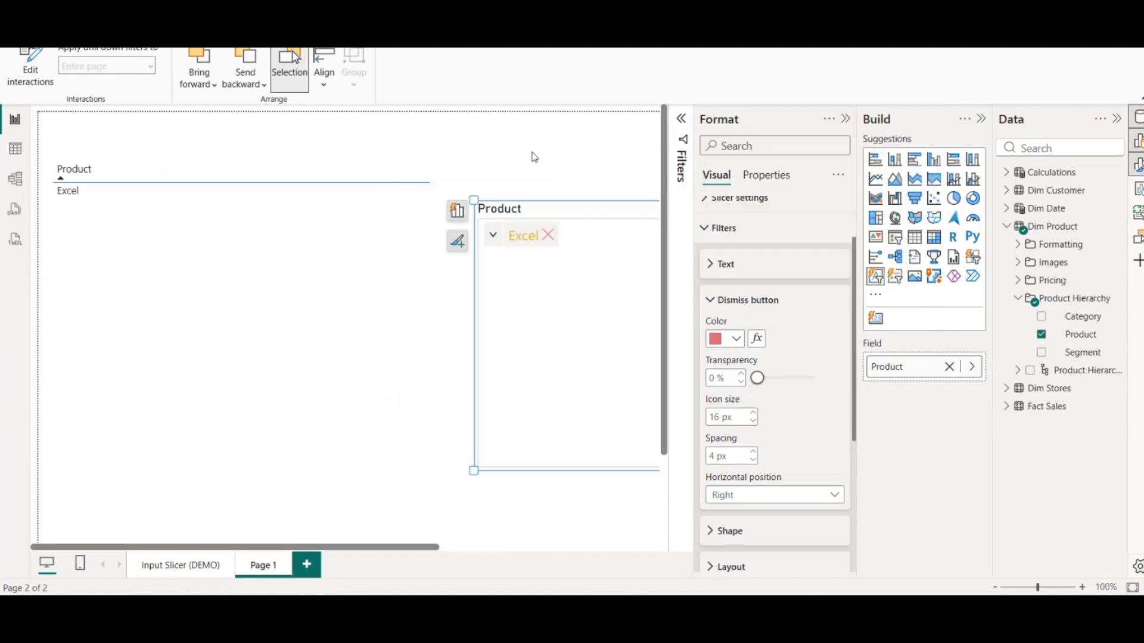
{"action": "left_click", "coordinate": [422, 178]}
{"action": "left_click_drag", "start_coordinate": [419, 548], "coordinate": [477, 548]}
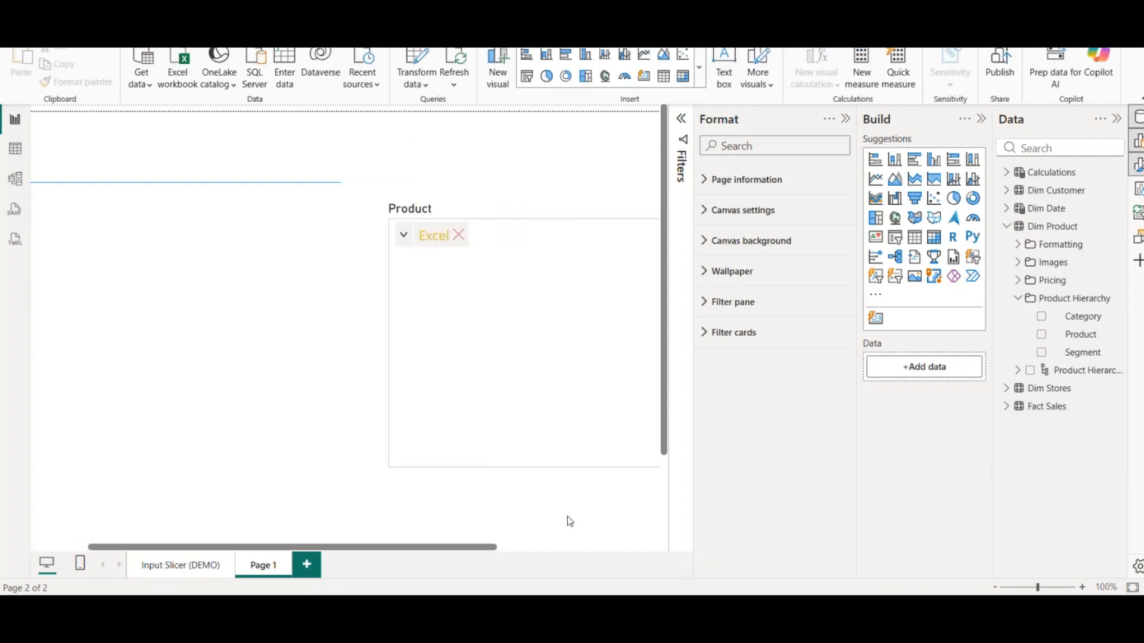
Select the Product input slicer and raise the corner radius of its filter pill to round the shape
{"action": "left_click", "coordinate": [616, 295]}
{"action": "left_click", "coordinate": [722, 375]}
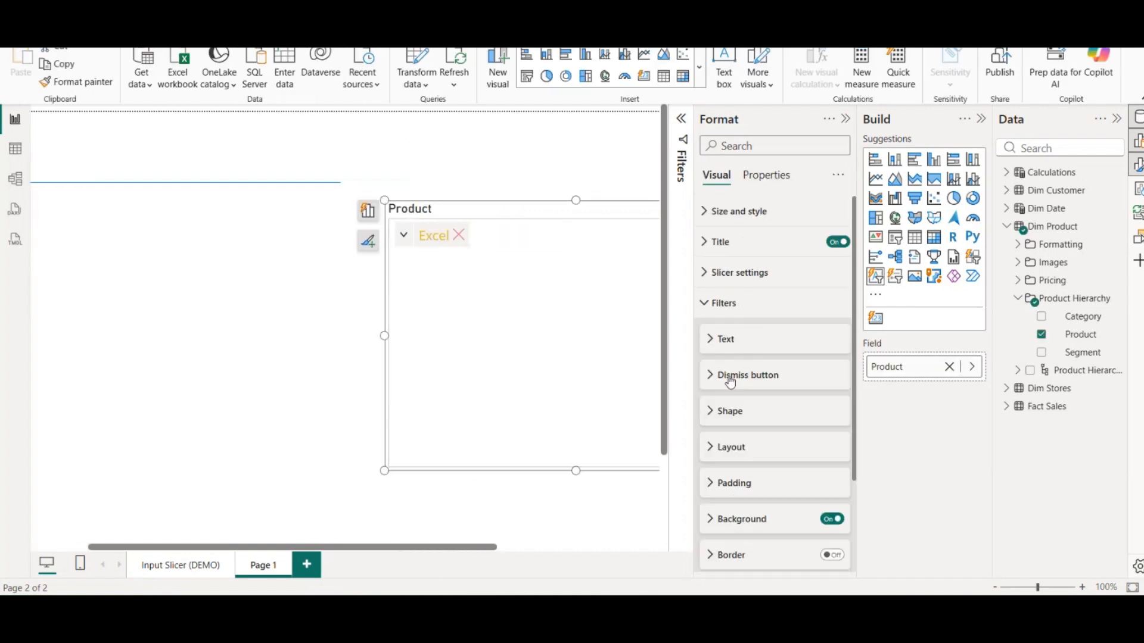
{"action": "scroll", "coordinate": [721, 346], "scroll_direction": "down", "scroll_amount": 1}
{"action": "left_click", "coordinate": [719, 335]}
{"action": "scroll", "coordinate": [719, 335], "scroll_direction": "down", "scroll_amount": 1}
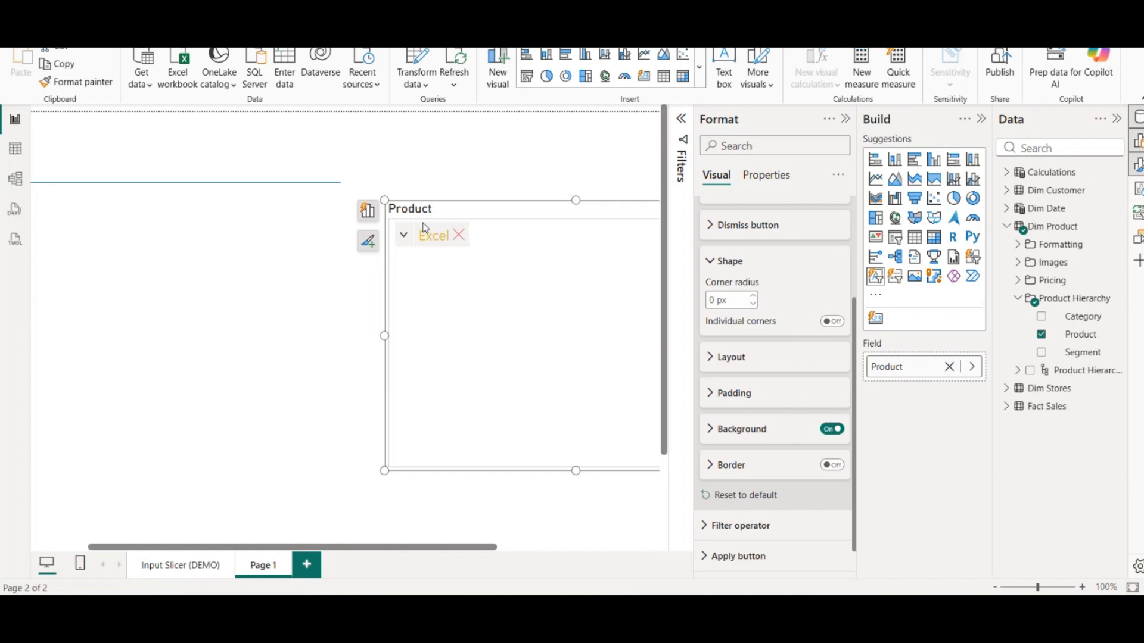
{"action": "left_click", "coordinate": [753, 295]}
{"action": "left_click", "coordinate": [731, 262]}
Set the horizontal position of the filter pills to Right in the slicer's filter layout
{"action": "left_click", "coordinate": [728, 329]}
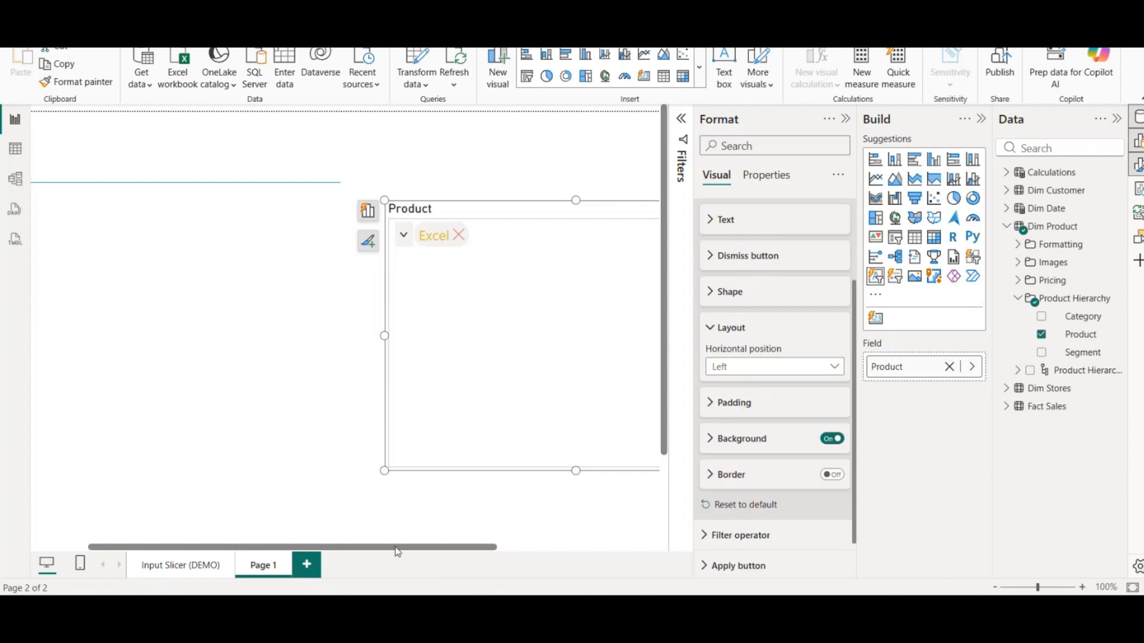
{"action": "left_click_drag", "start_coordinate": [398, 551], "coordinate": [542, 554]}
{"action": "left_click", "coordinate": [757, 366]}
{"action": "left_click", "coordinate": [724, 401]}
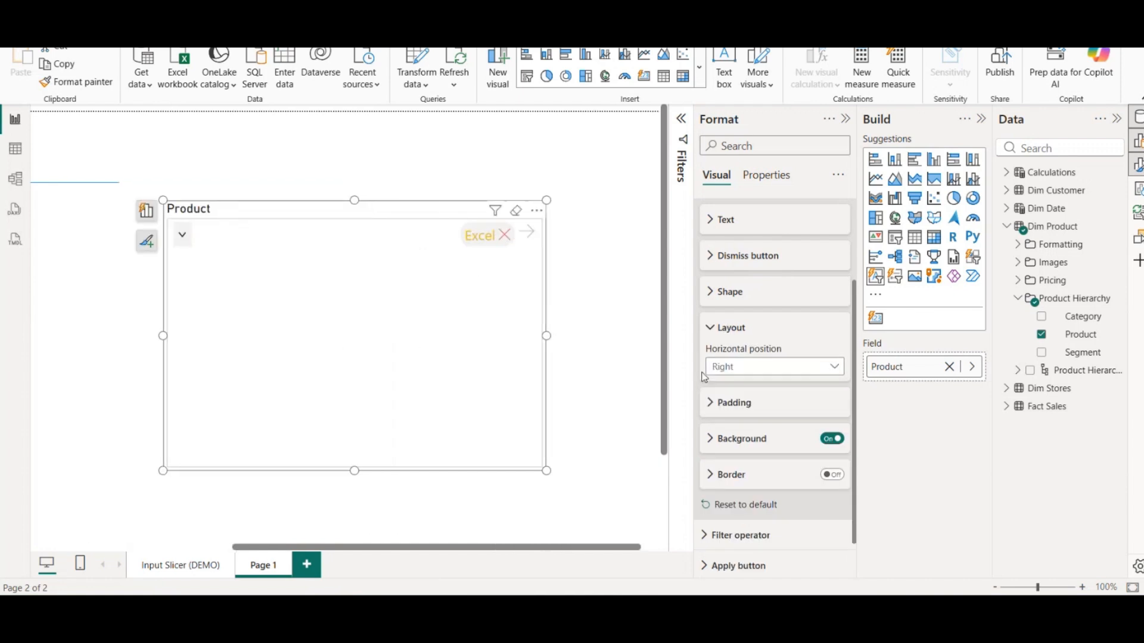
{"action": "left_click", "coordinate": [728, 328]}
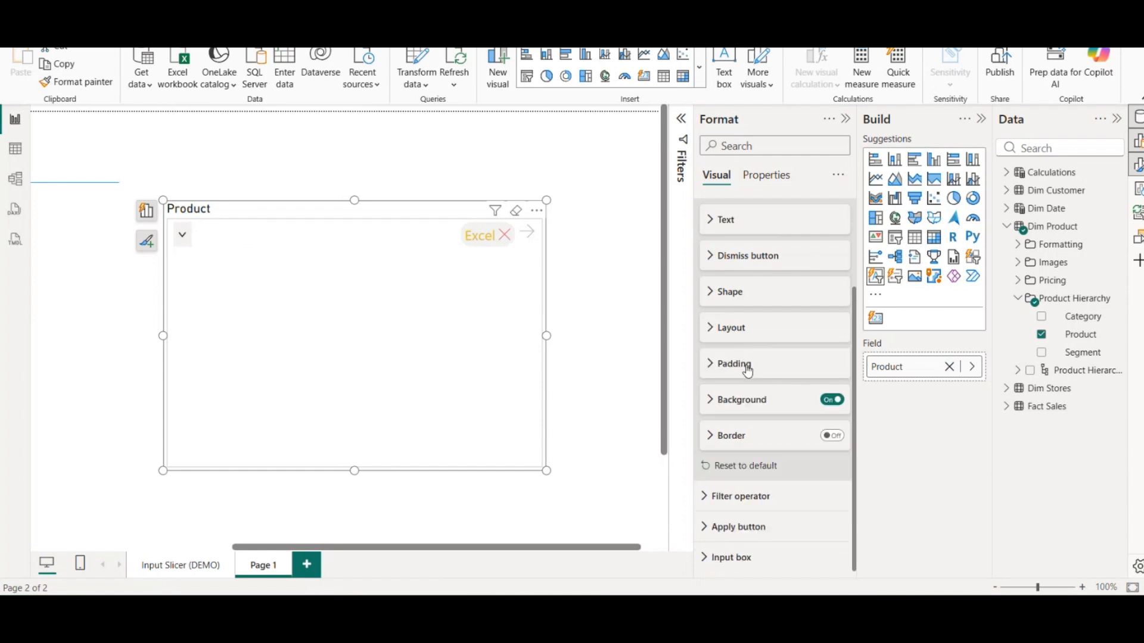
Check the filter pill's padding options and set the pill's background color to pink
{"action": "left_click", "coordinate": [748, 364]}
{"action": "left_click", "coordinate": [757, 367]}
{"action": "left_click", "coordinate": [766, 408]}
{"action": "scroll", "coordinate": [763, 405], "scroll_direction": "down", "scroll_amount": 2}
{"action": "left_click", "coordinate": [731, 360]}
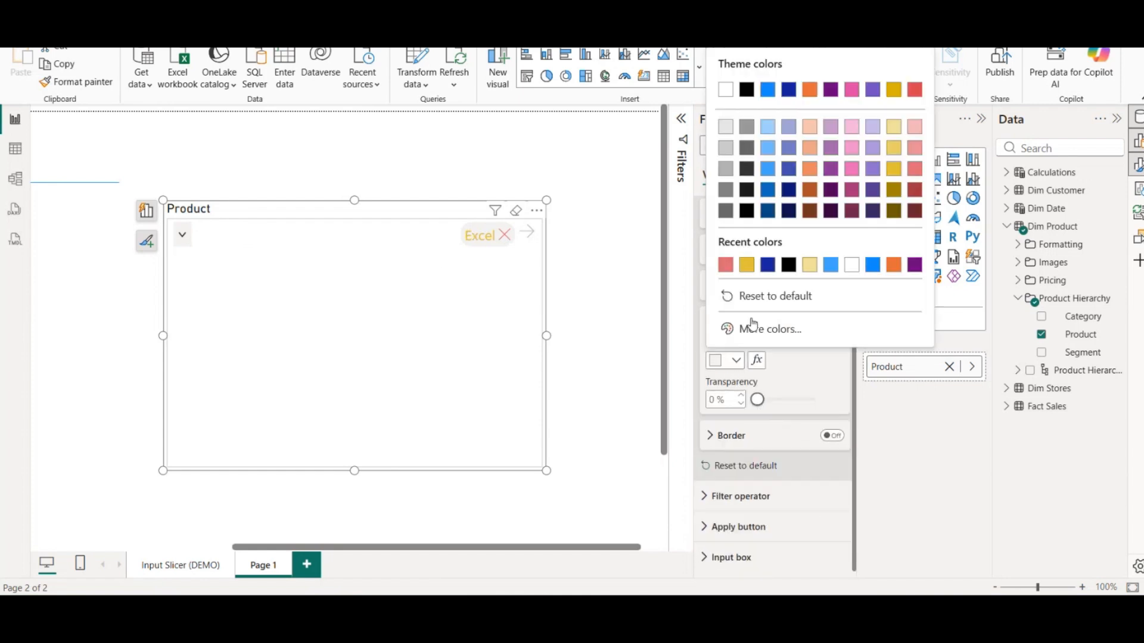
{"action": "left_click", "coordinate": [850, 170]}
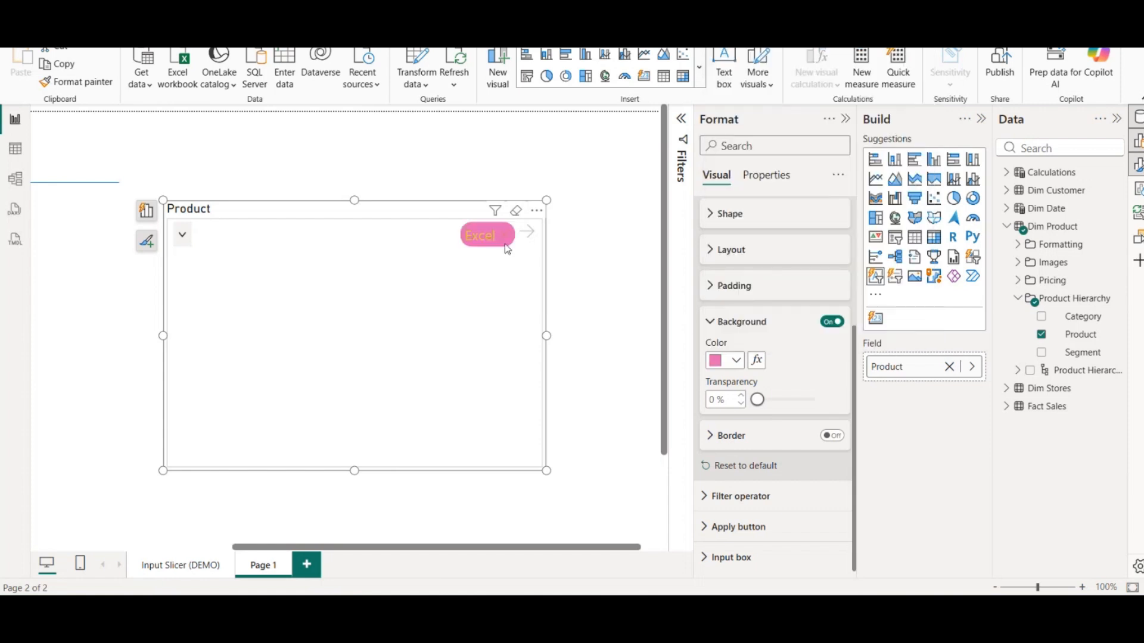
{"action": "left_click", "coordinate": [768, 325]}
Turn the filter pill's border on and off again, and close the filter pill formatting
{"action": "left_click", "coordinate": [831, 438]}
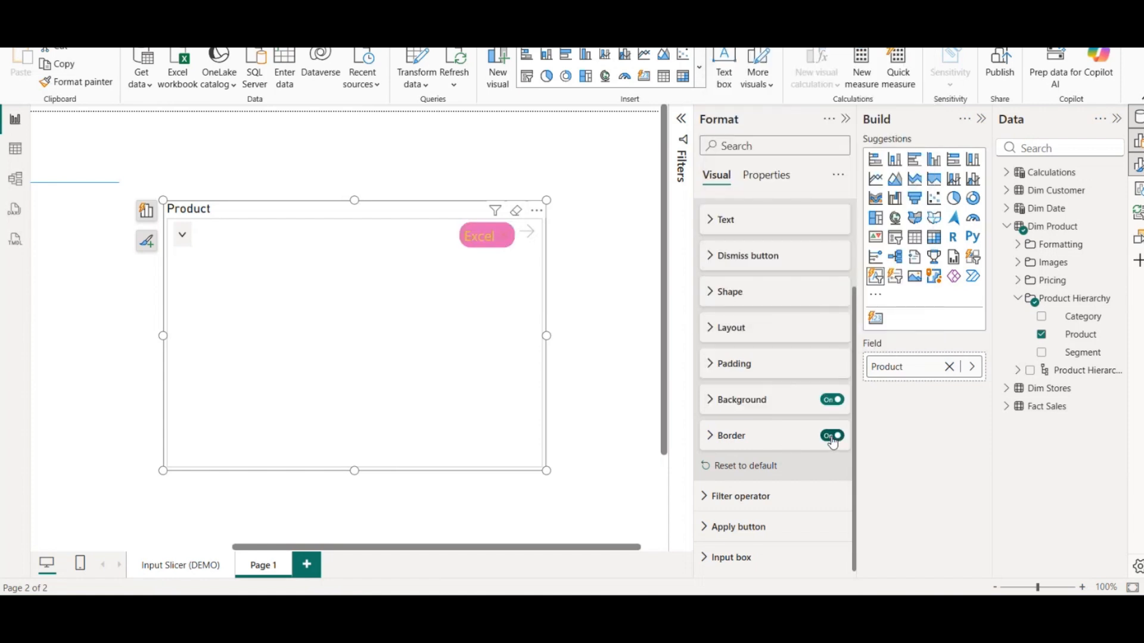
{"action": "left_click", "coordinate": [833, 438]}
{"action": "scroll", "coordinate": [753, 424], "scroll_direction": "up", "scroll_amount": 2}
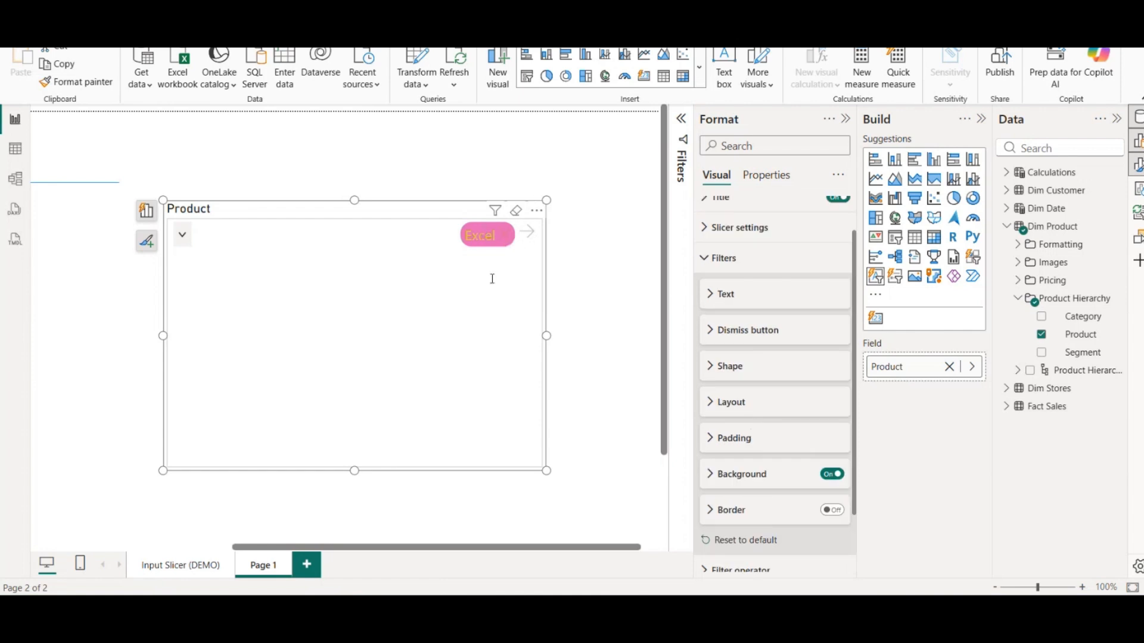
{"action": "left_click", "coordinate": [748, 259]}
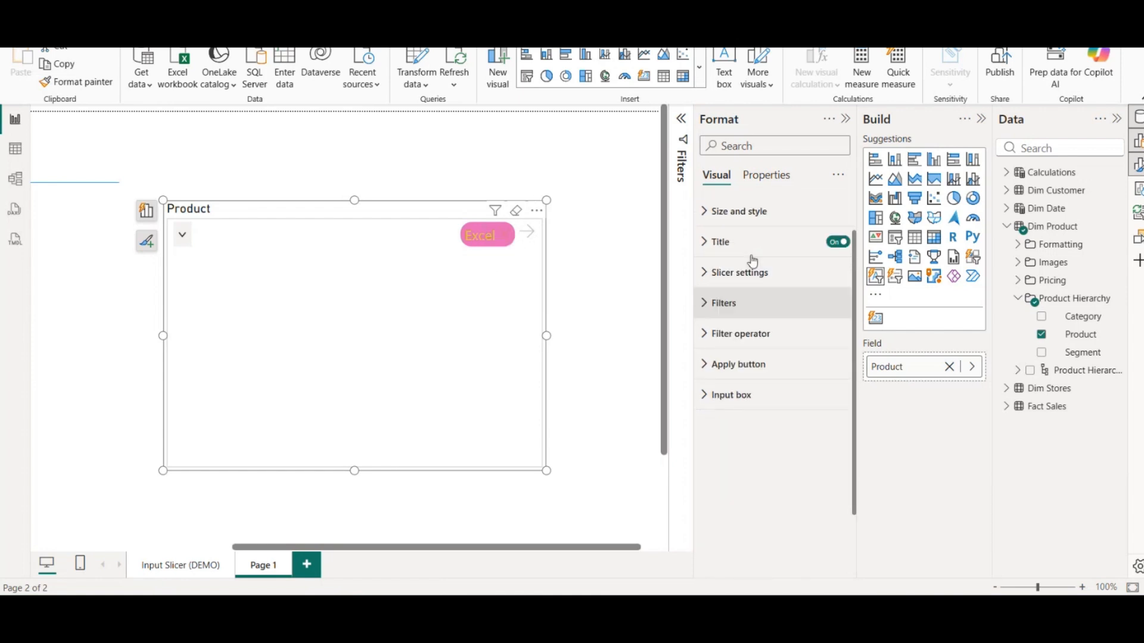
View the slicer's operator choices and turn on the text label for the filter operator
{"action": "left_click", "coordinate": [182, 242]}
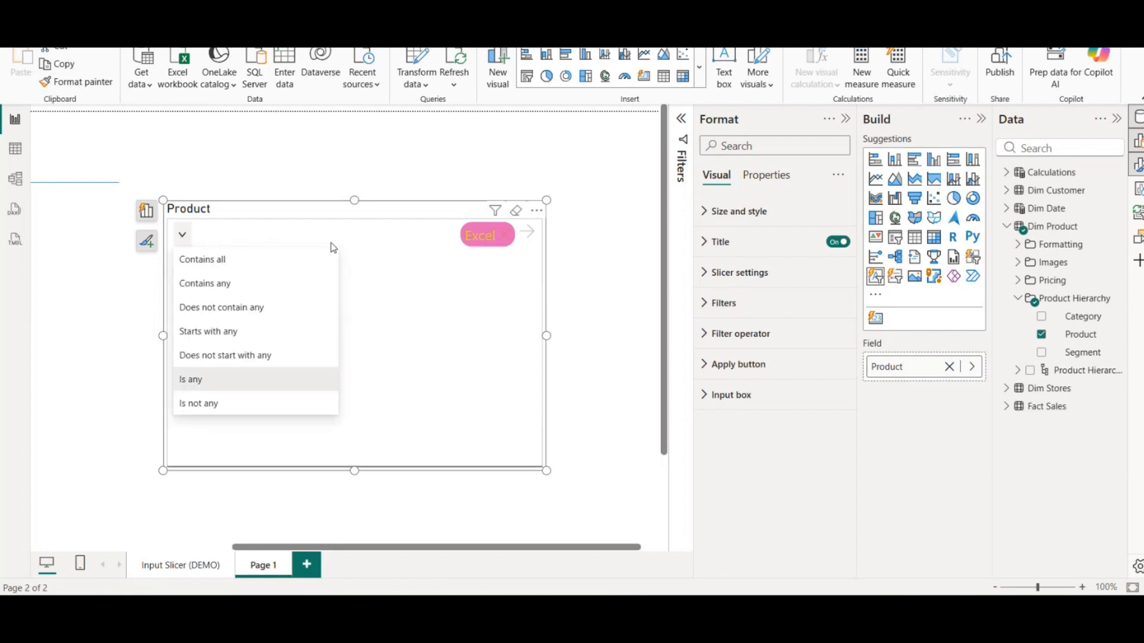
{"action": "left_click", "coordinate": [720, 338]}
{"action": "left_click", "coordinate": [720, 337]}
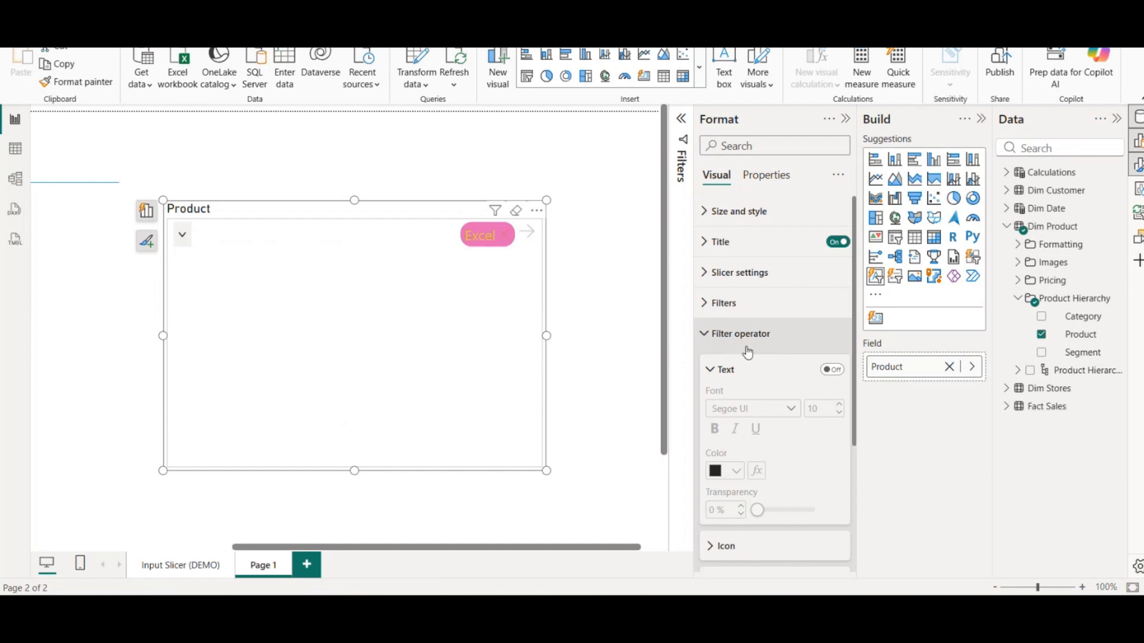
{"action": "scroll", "coordinate": [792, 321], "scroll_direction": "down", "scroll_amount": 2}
{"action": "left_click", "coordinate": [834, 295]}
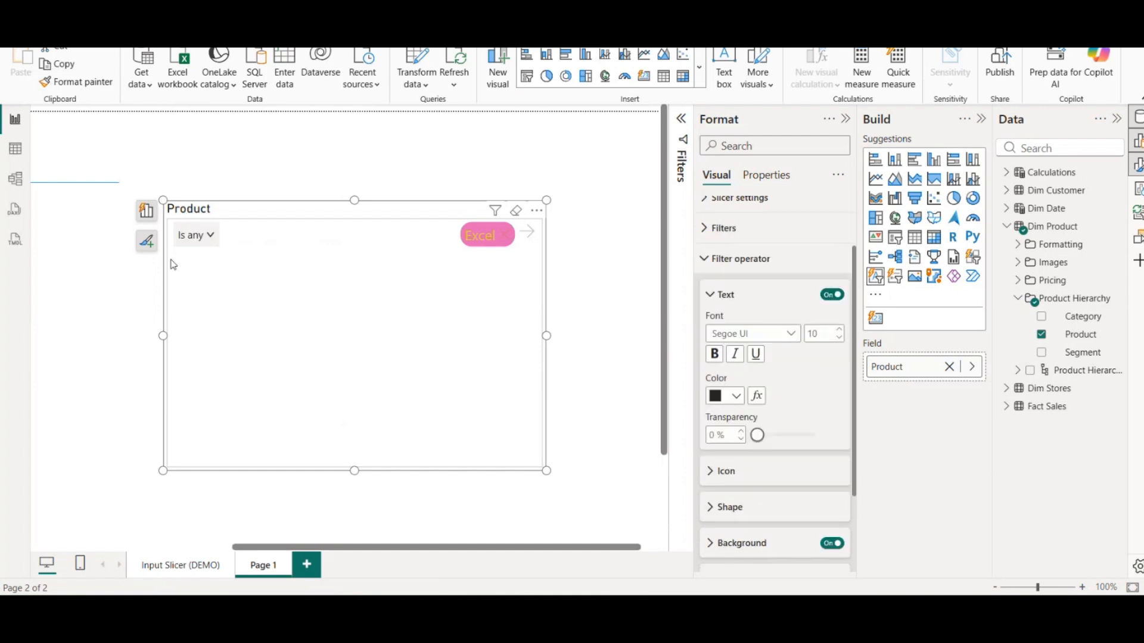
Switch the slicer's operator to Contains any and finally to Does not contain any
{"action": "left_click", "coordinate": [194, 238]}
{"action": "left_click", "coordinate": [196, 282]}
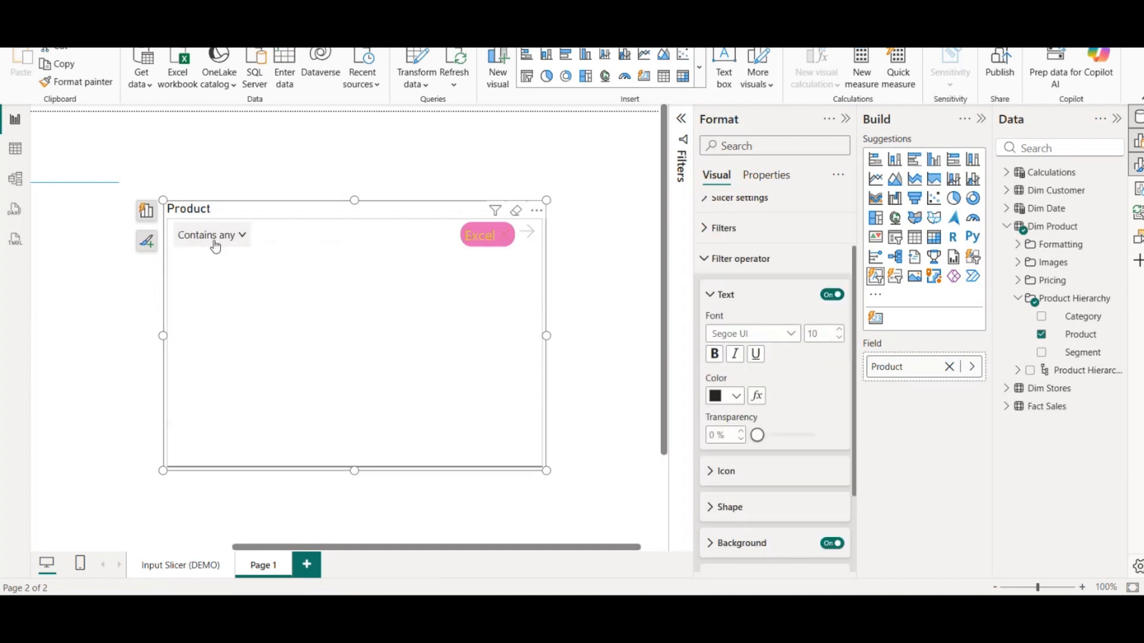
{"action": "left_click", "coordinate": [233, 249]}
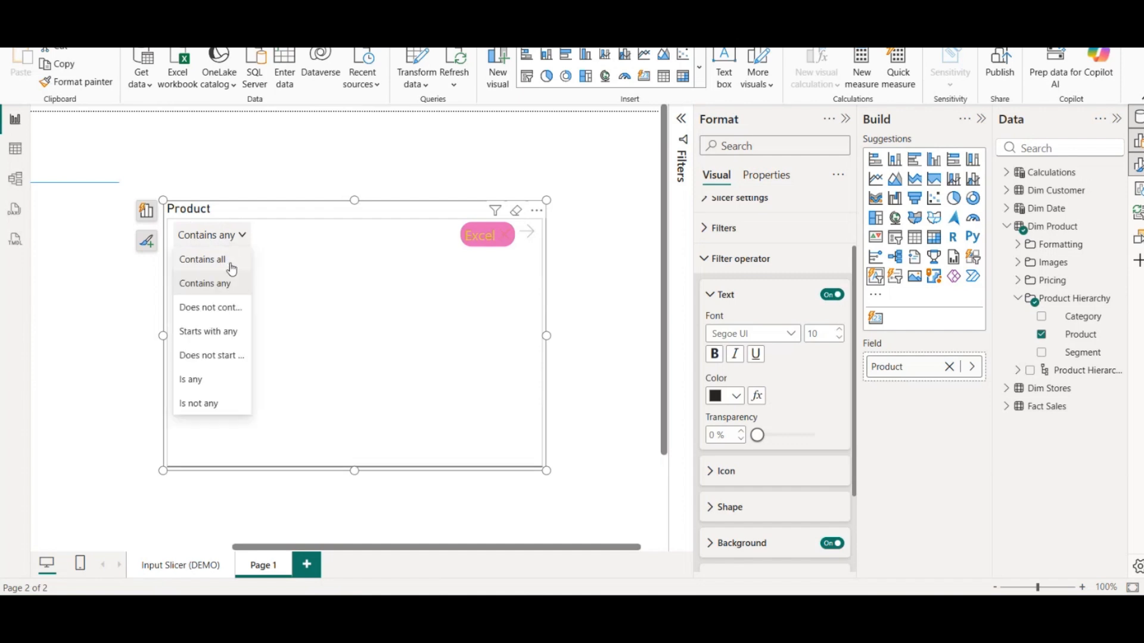
{"action": "left_click", "coordinate": [234, 250]}
{"action": "left_click", "coordinate": [234, 251]}
{"action": "left_click", "coordinate": [212, 306]}
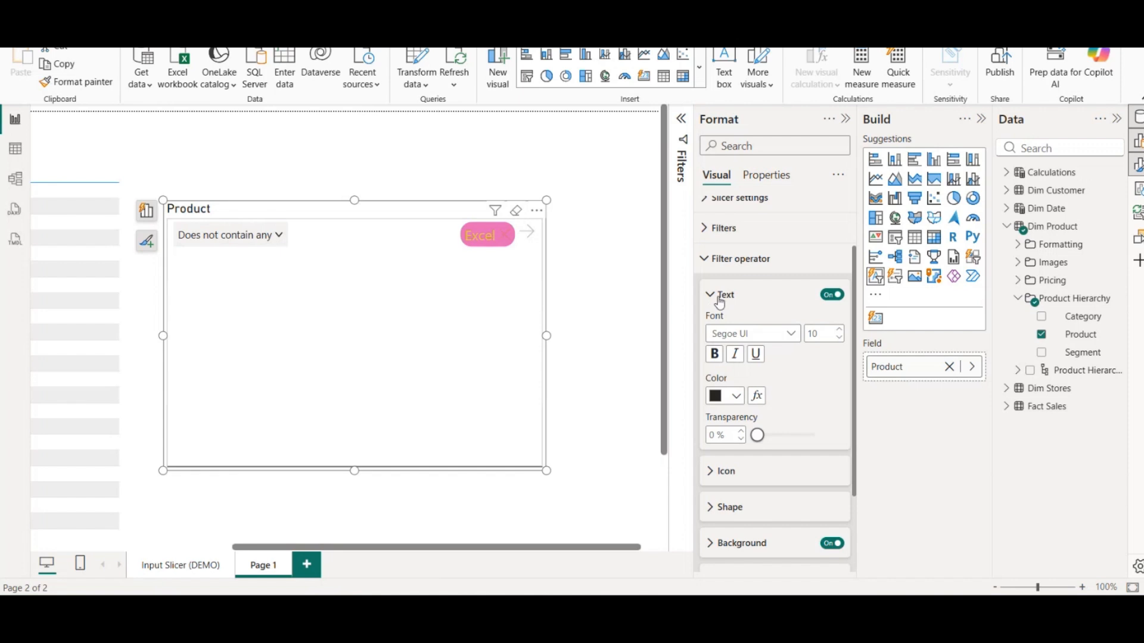
Set the color of the filter operator's icon to pink
{"action": "left_click", "coordinate": [720, 296]}
{"action": "left_click", "coordinate": [726, 360]}
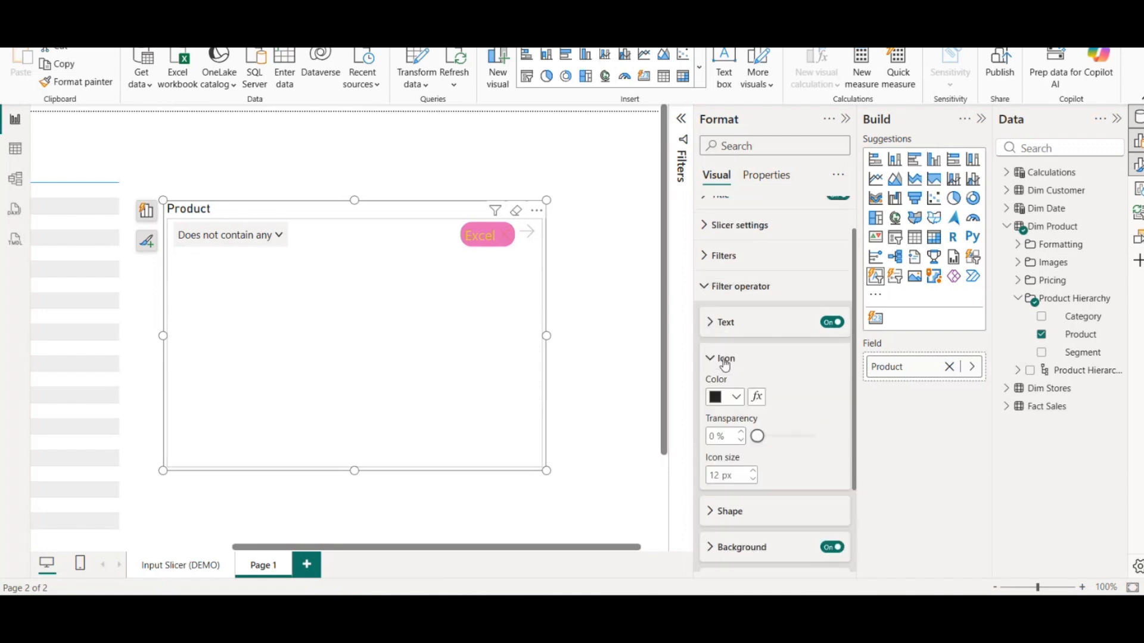
{"action": "scroll", "coordinate": [659, 355], "scroll_direction": "down", "scroll_amount": 2}
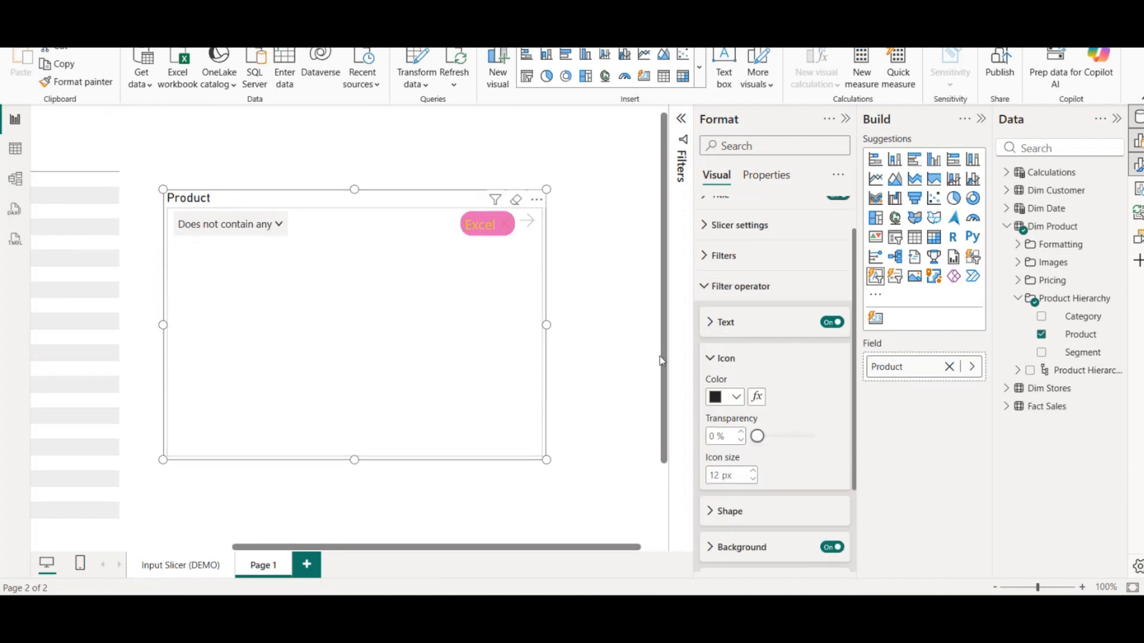
{"action": "left_click", "coordinate": [736, 397]}
{"action": "left_click", "coordinate": [727, 303]}
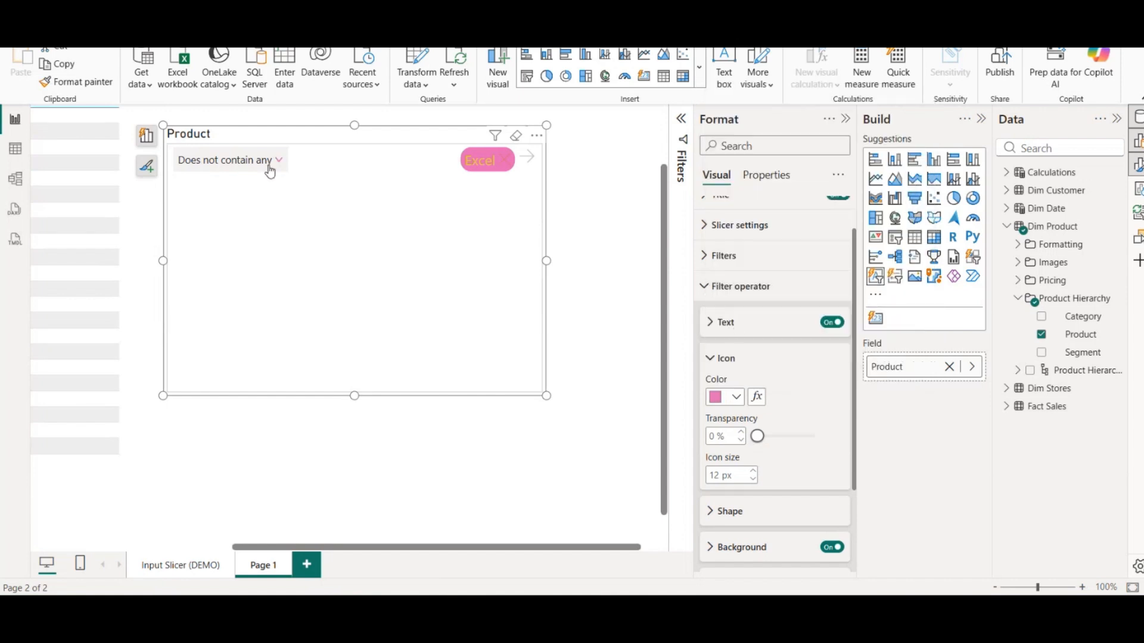
{"action": "left_click", "coordinate": [726, 358]}
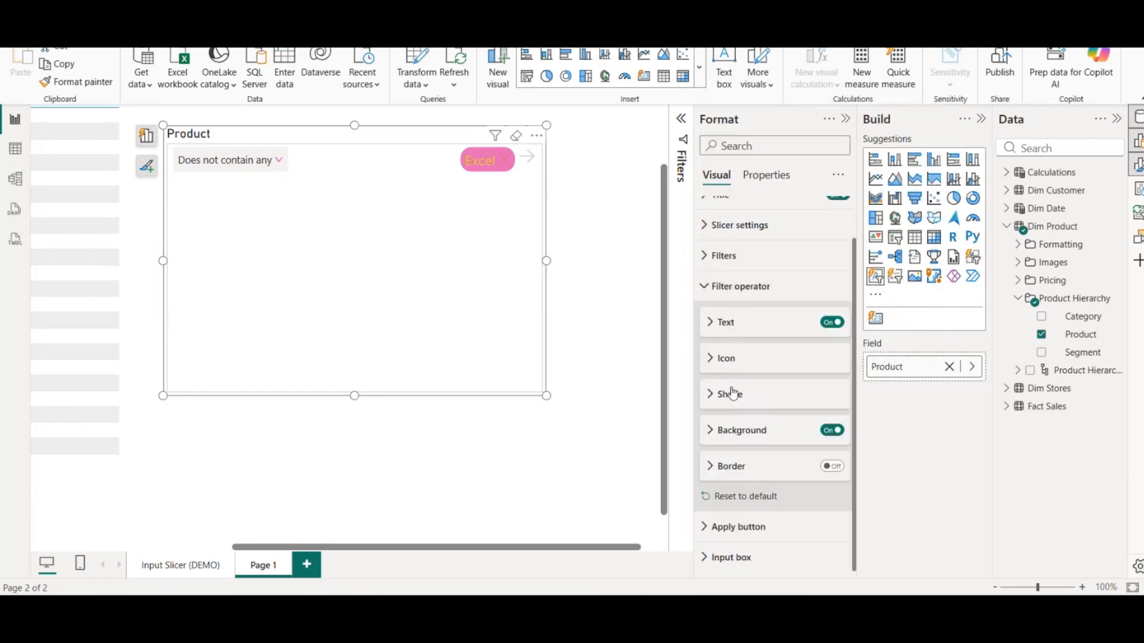
Set the filter operator's corner radius to 25 px and its background color to gold
{"action": "left_click", "coordinate": [728, 394]}
{"action": "scroll", "coordinate": [733, 390], "scroll_direction": "down", "scroll_amount": 1}
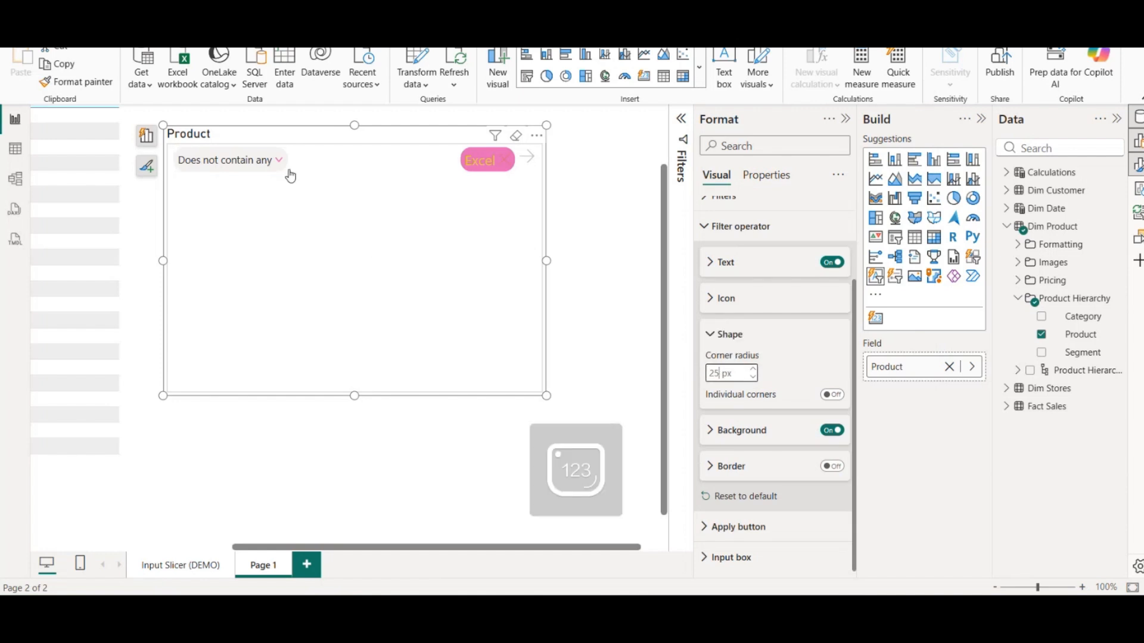
{"action": "left_click", "coordinate": [774, 431]}
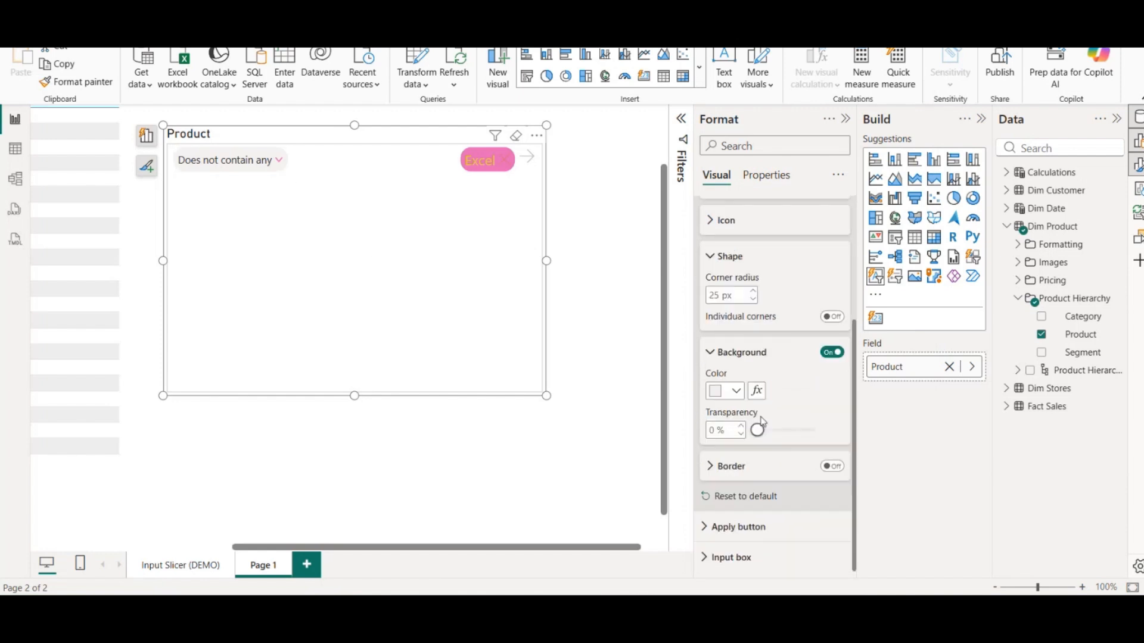
{"action": "left_click", "coordinate": [736, 391]}
{"action": "left_click", "coordinate": [773, 293]}
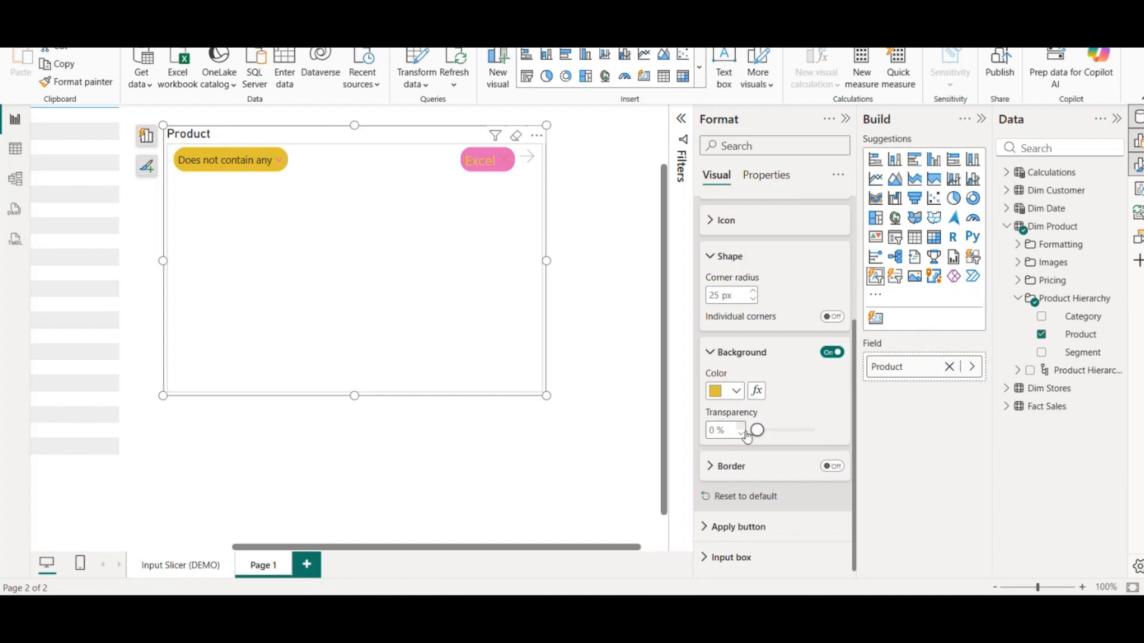
{"action": "left_click", "coordinate": [723, 353]}
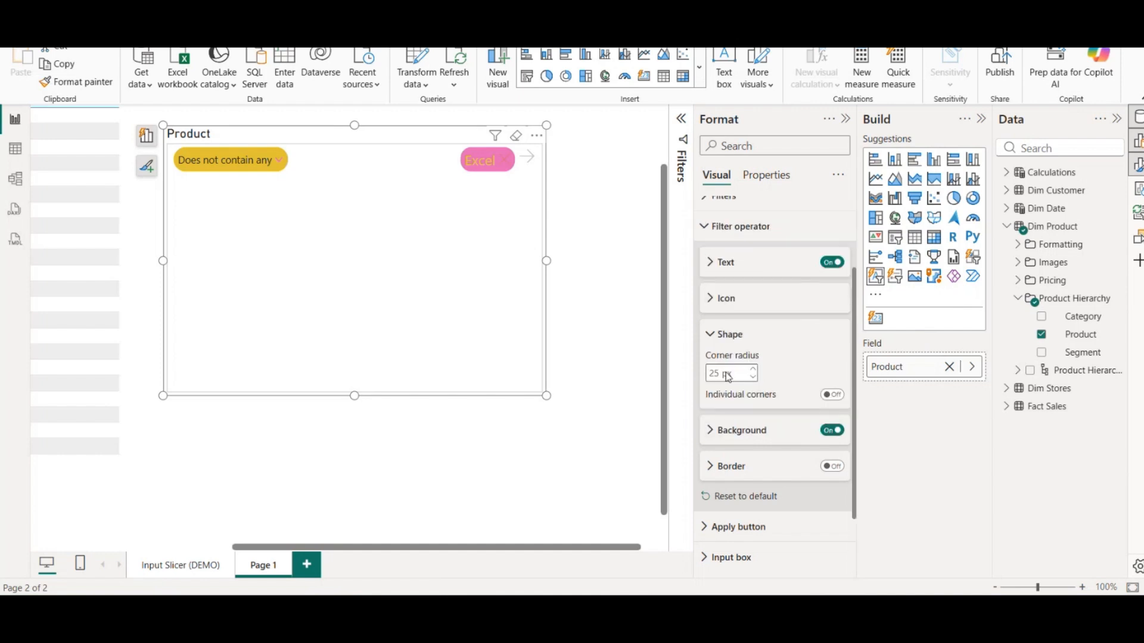
Set the color of the apply button's icon to gold
{"action": "left_click", "coordinate": [738, 528]}
{"action": "scroll", "coordinate": [759, 461], "scroll_direction": "down", "scroll_amount": 2}
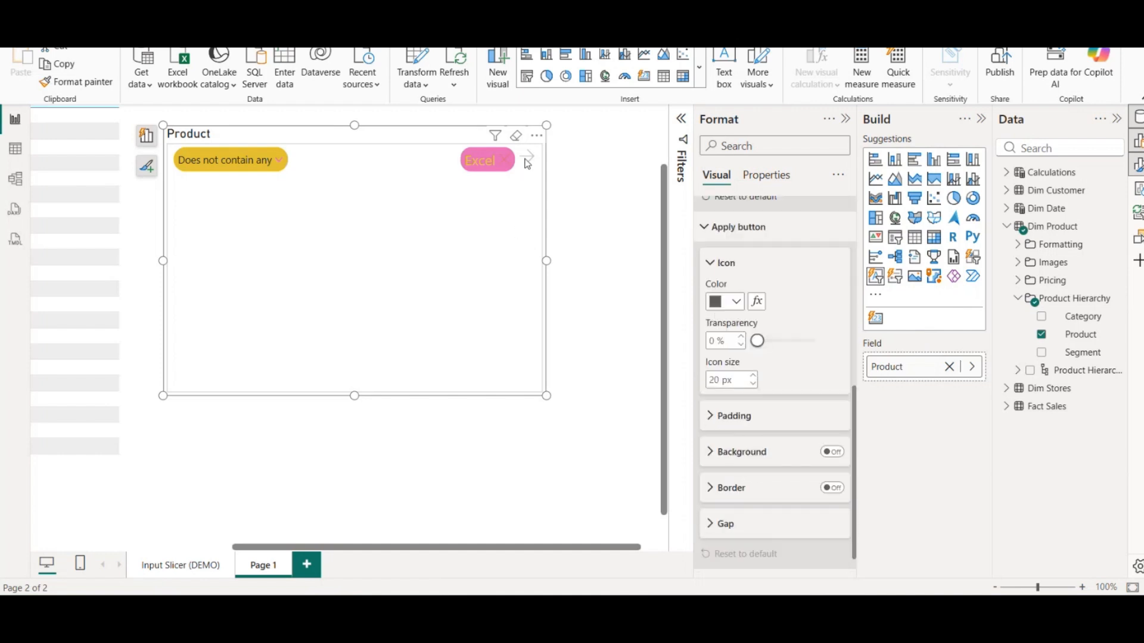
{"action": "left_click", "coordinate": [737, 301]}
{"action": "left_click", "coordinate": [724, 206]}
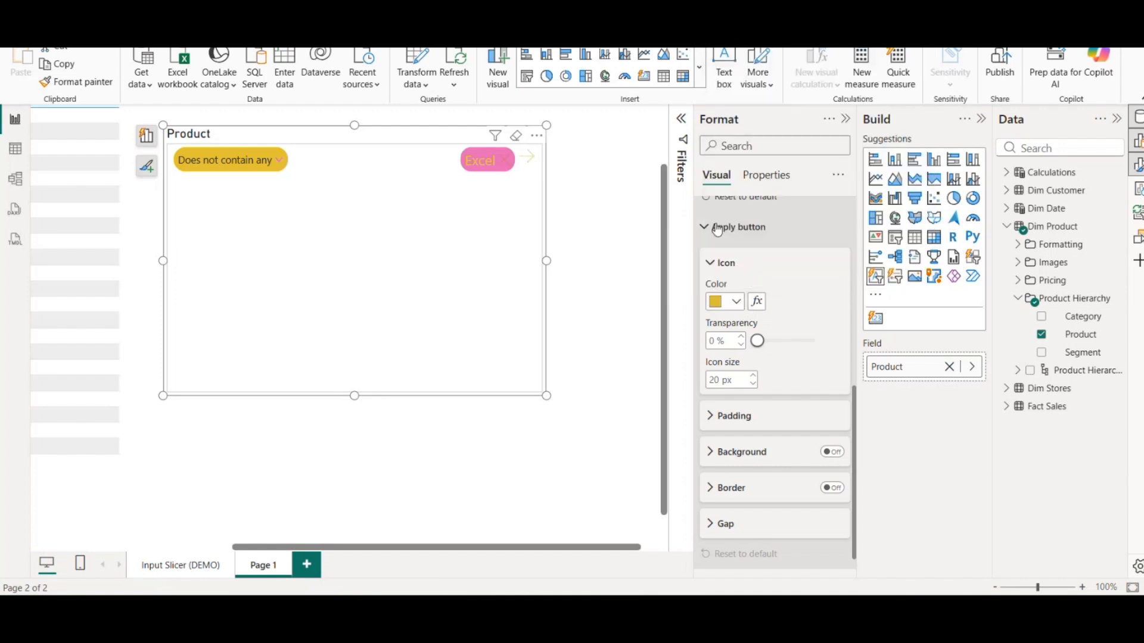
Turn on the apply button's background in blue, enable its border, and show its gap setting
{"action": "left_click", "coordinate": [833, 451]}
{"action": "left_click", "coordinate": [737, 490]}
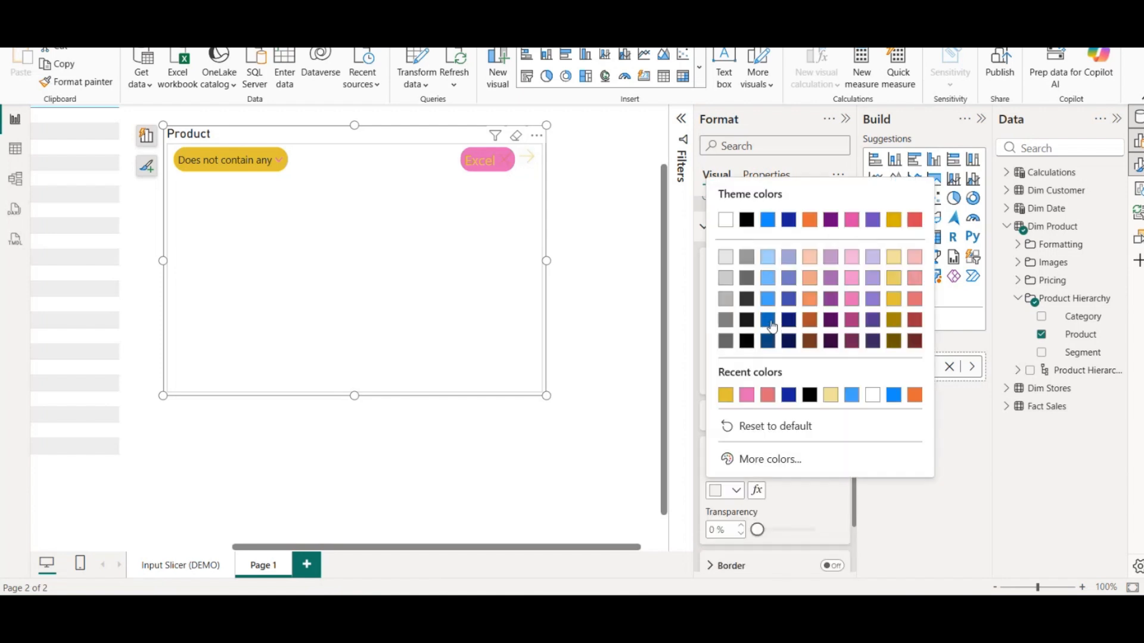
{"action": "left_click", "coordinate": [772, 331]}
{"action": "scroll", "coordinate": [755, 448], "scroll_direction": "down", "scroll_amount": 3}
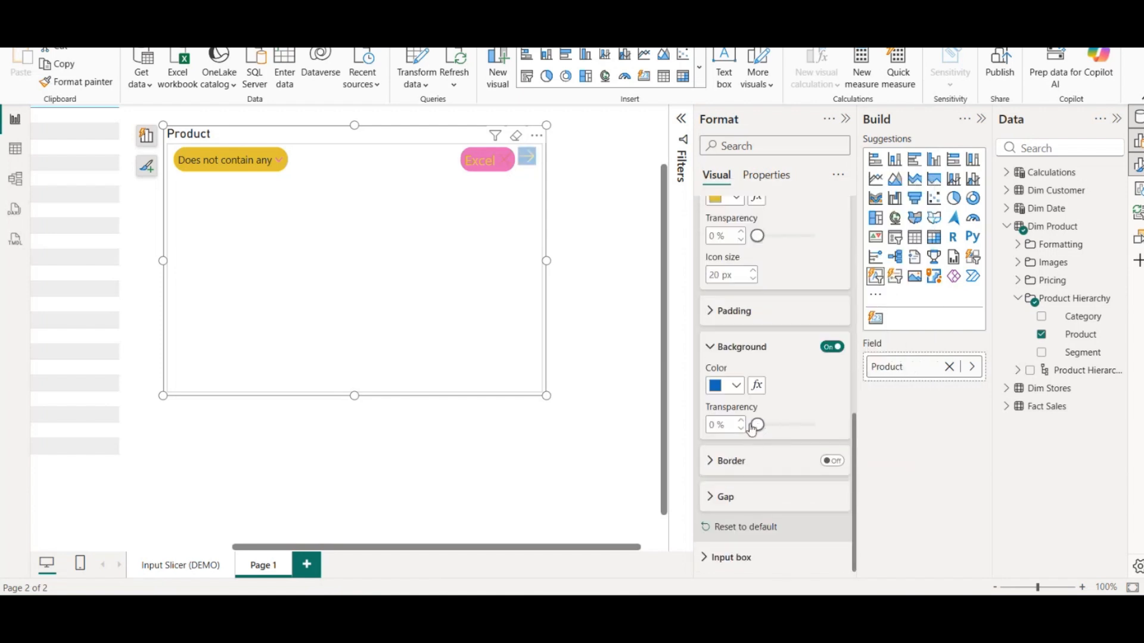
{"action": "left_click", "coordinate": [832, 460]}
{"action": "left_click", "coordinate": [722, 497]}
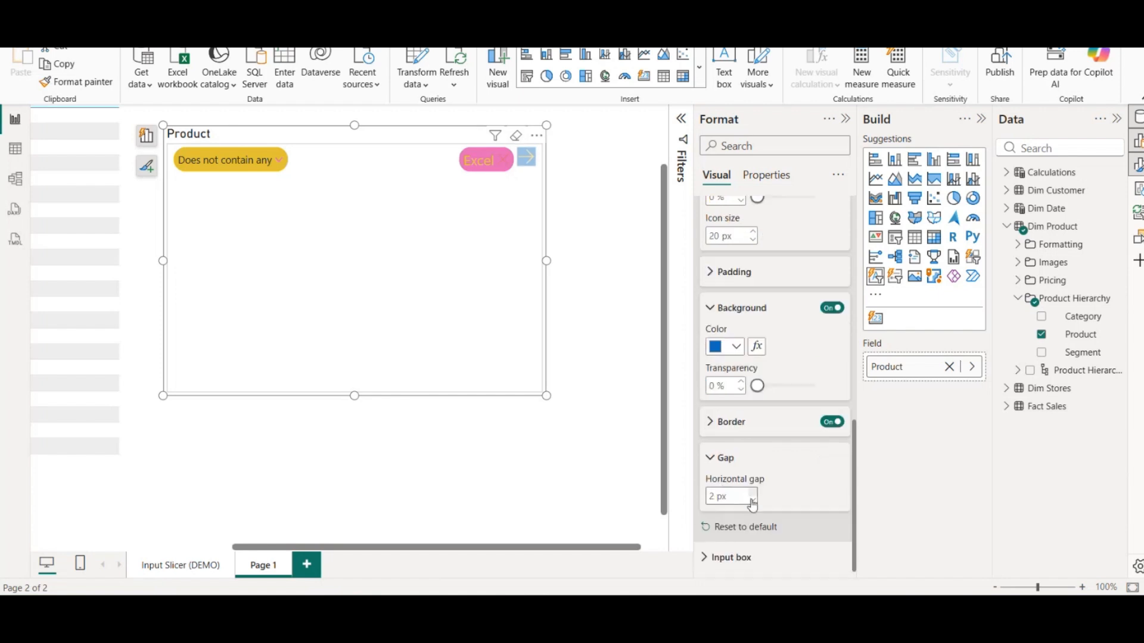
Change the background color of the slicer's input box, trying black before choosing light blue
{"action": "left_click", "coordinate": [739, 557]}
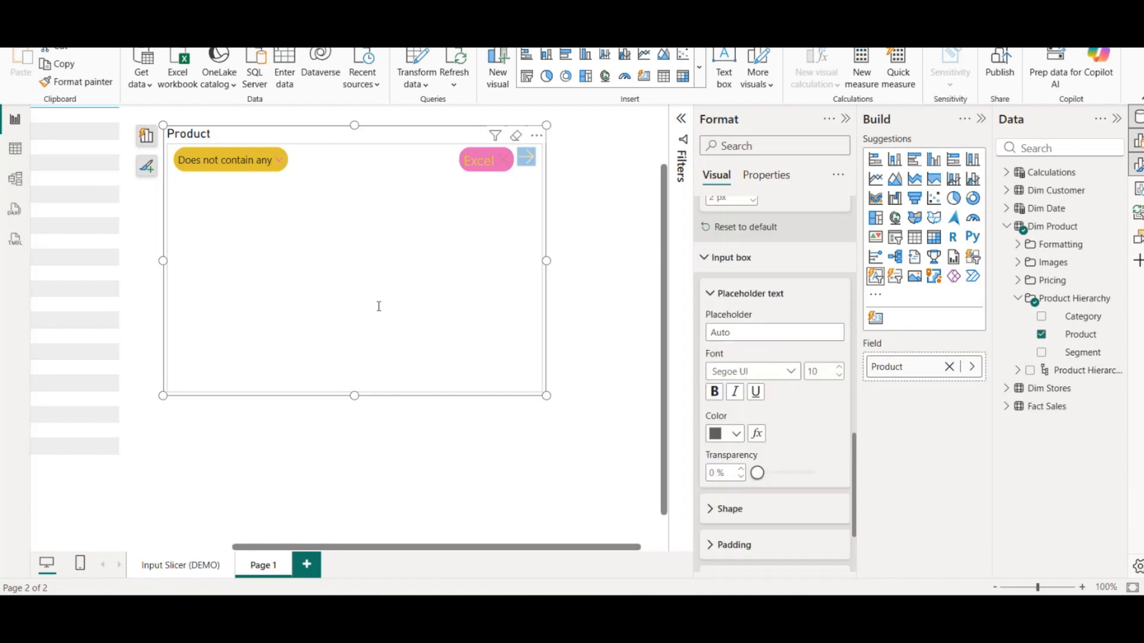
{"action": "scroll", "coordinate": [765, 434], "scroll_direction": "down", "scroll_amount": 4}
{"action": "left_click", "coordinate": [758, 456]}
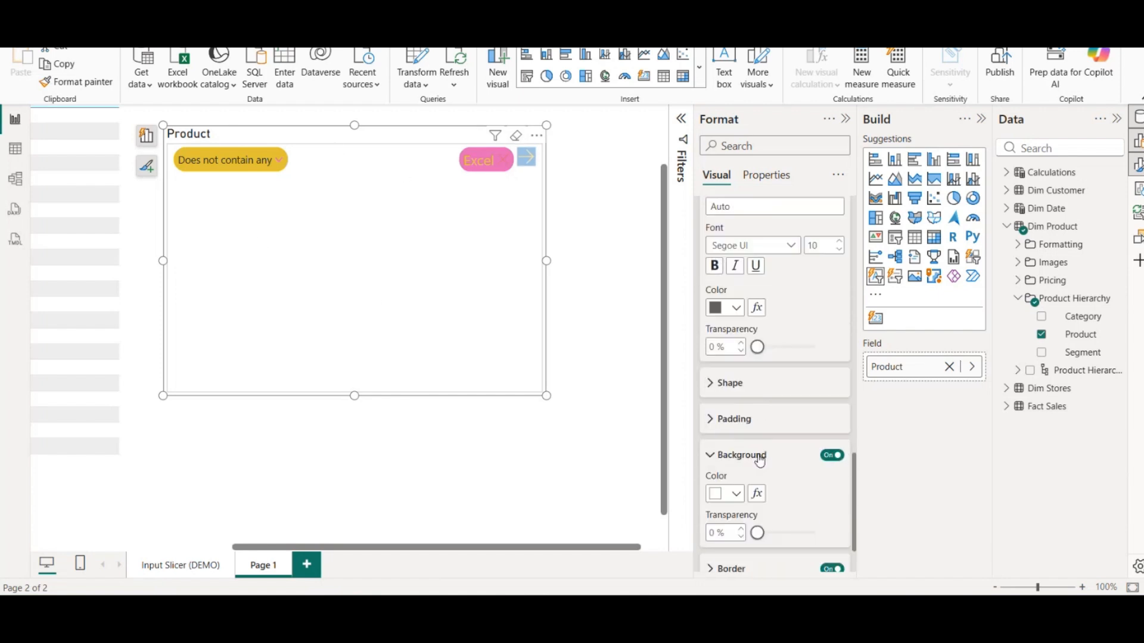
{"action": "left_click", "coordinate": [737, 494]}
{"action": "left_click", "coordinate": [744, 348]}
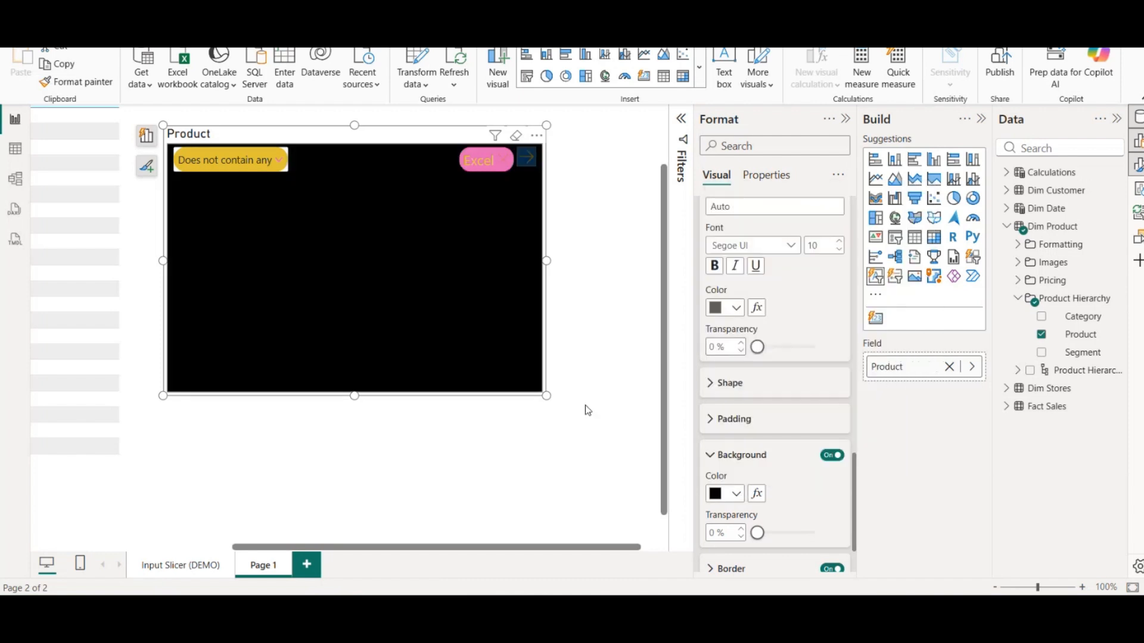
{"action": "left_click", "coordinate": [736, 494]}
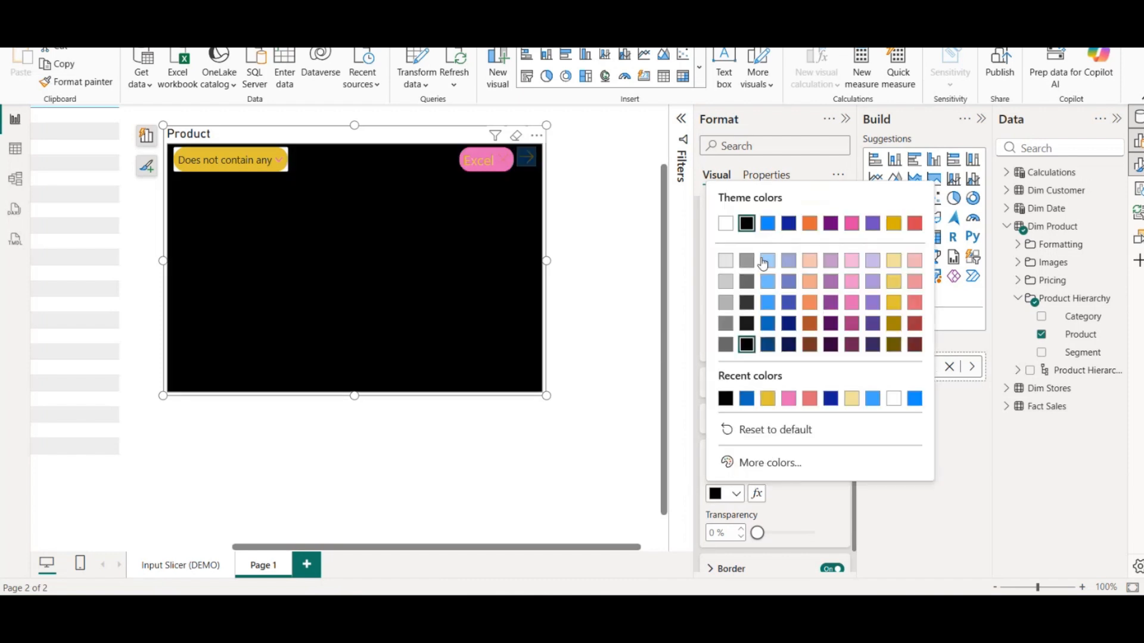
{"action": "left_click", "coordinate": [741, 268]}
{"action": "left_click", "coordinate": [740, 454]}
{"action": "scroll", "coordinate": [730, 298], "scroll_direction": "up", "scroll_amount": 3}
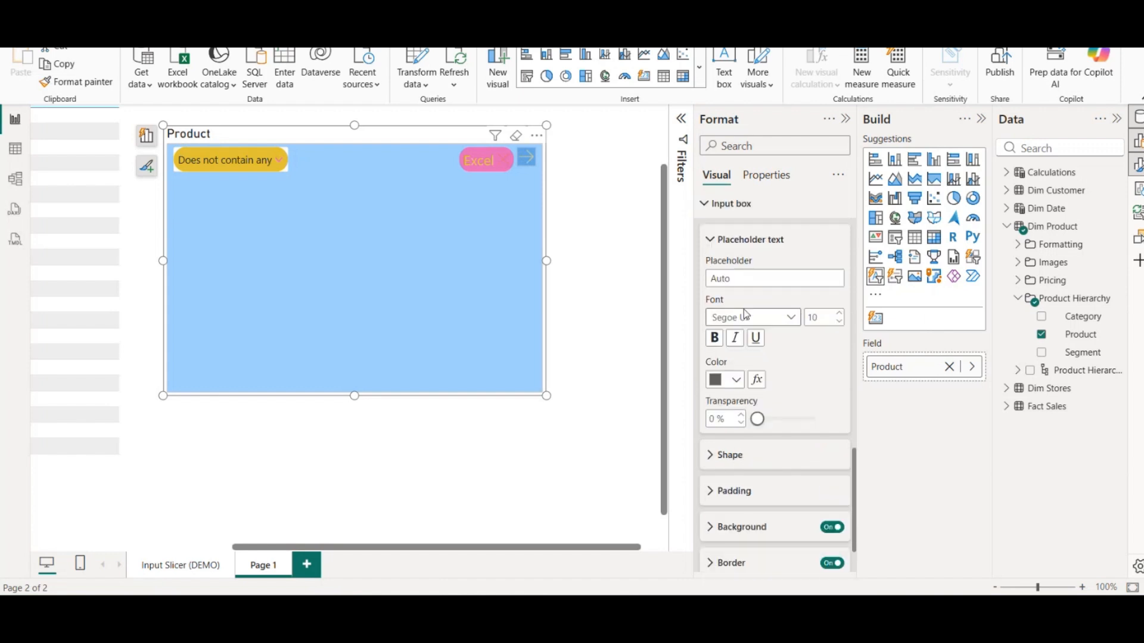
{"action": "left_click", "coordinate": [728, 297]}
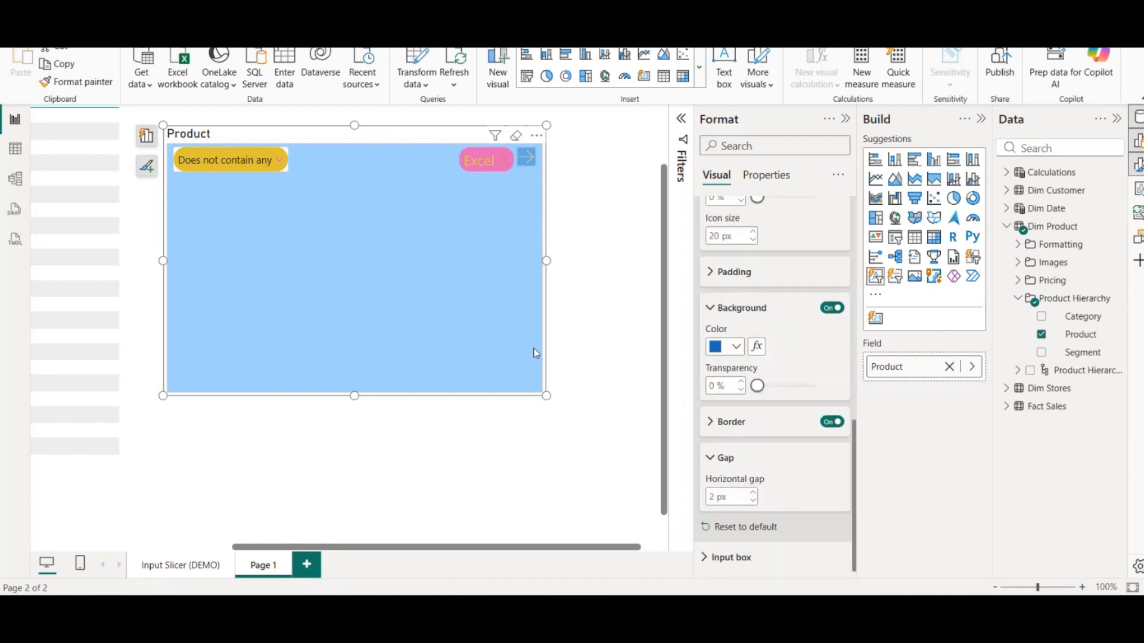
Switch to the Microsoft Learn article on the input slicer and find its Considerations and limitations section
{"action": "scroll", "coordinate": [774, 387], "scroll_direction": "up", "scroll_amount": 5}
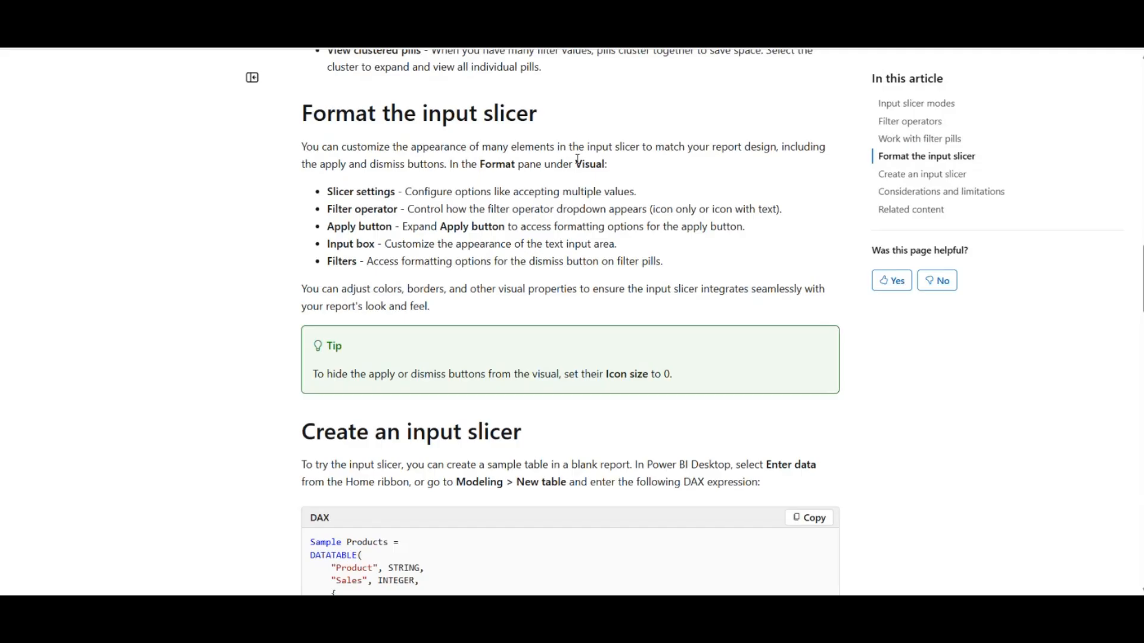
{"action": "scroll", "coordinate": [578, 160], "scroll_direction": "down", "scroll_amount": 10}
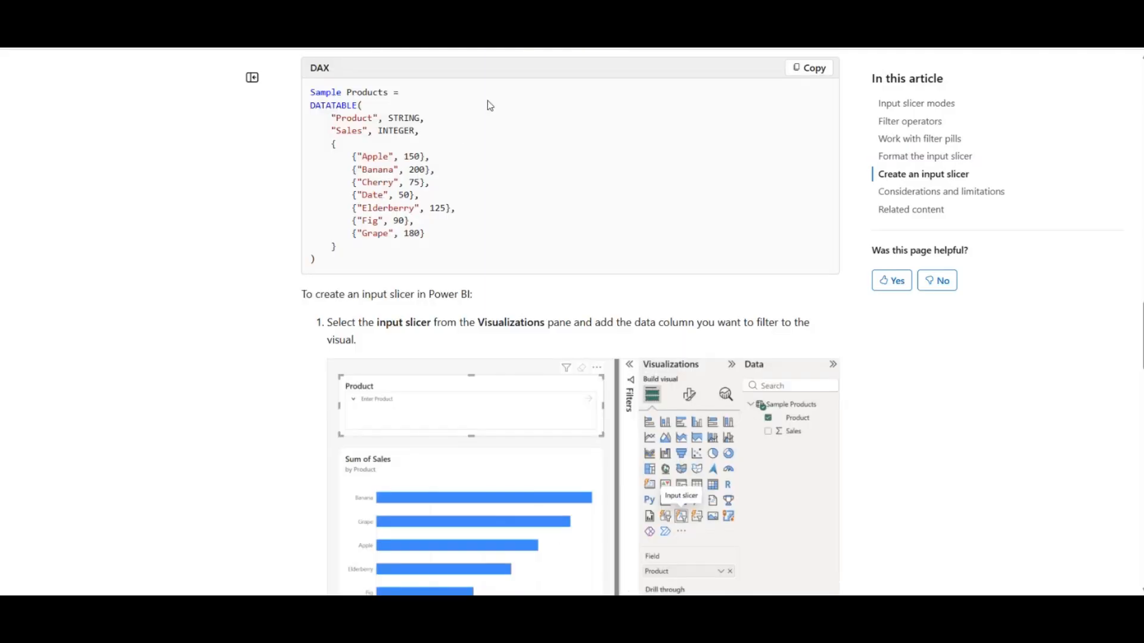
{"action": "scroll", "coordinate": [603, 177], "scroll_direction": "down", "scroll_amount": 10}
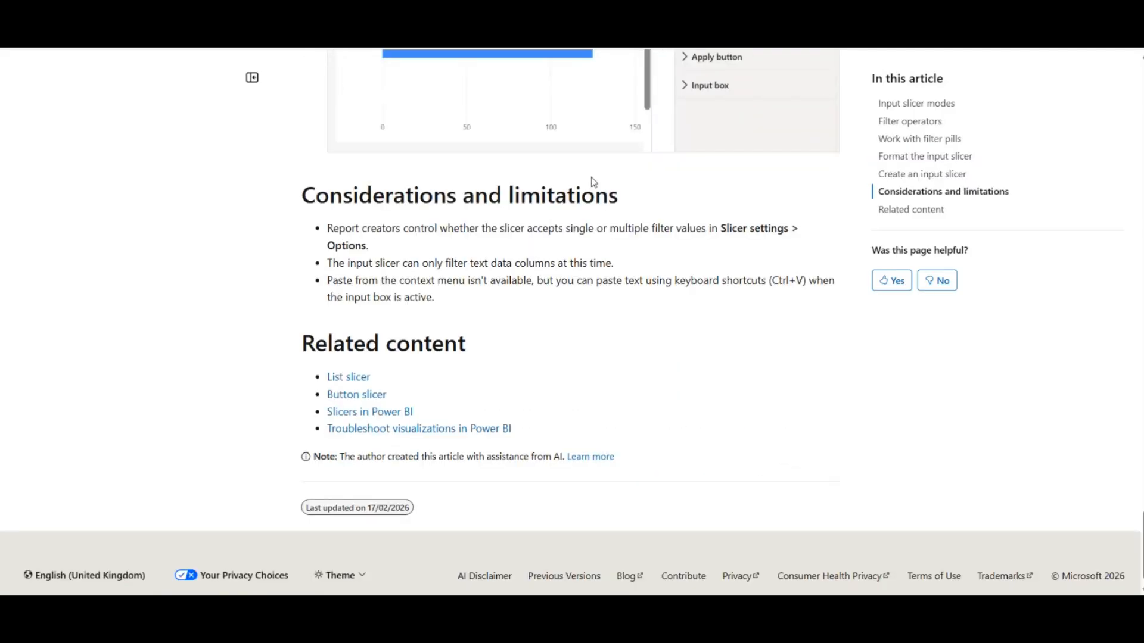
{"action": "left_click_drag", "start_coordinate": [452, 286], "coordinate": [296, 209]}
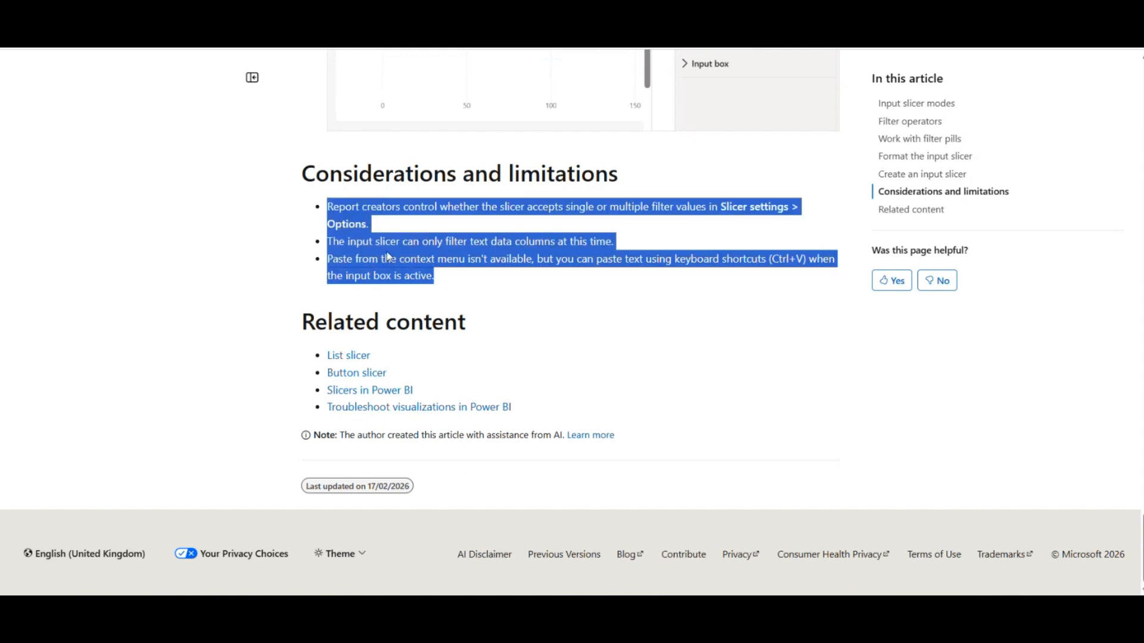
{"action": "left_click", "coordinate": [388, 257]}
{"action": "scroll", "coordinate": [506, 140], "scroll_direction": "up", "scroll_amount": 2}
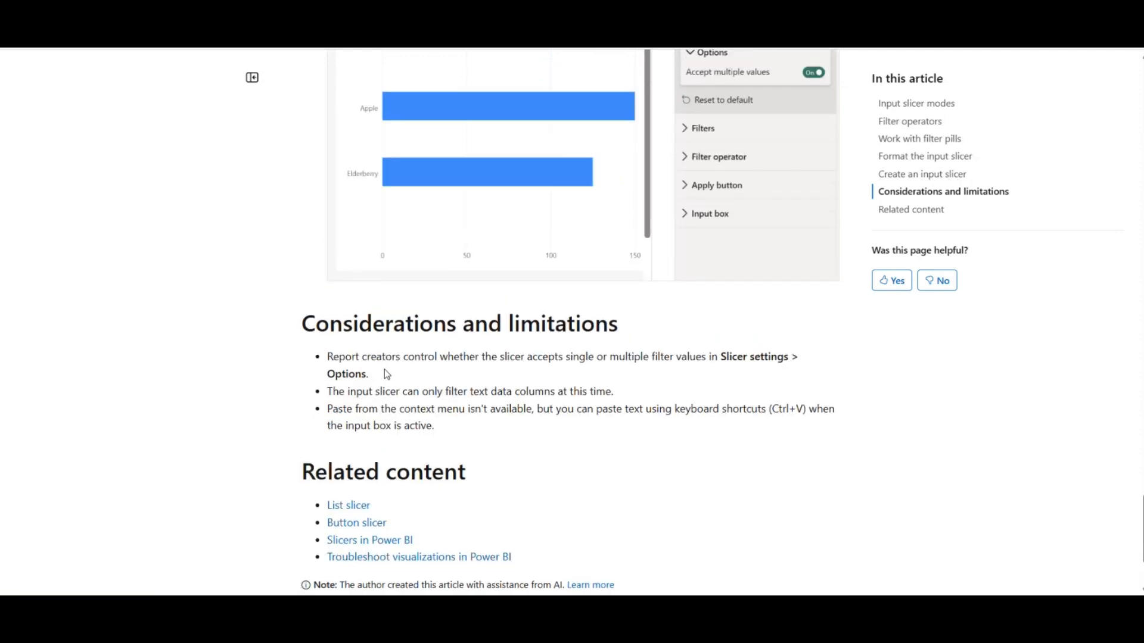
Read the limitations on single or multiple filter values and on the data columns the input slicer can filter
{"action": "left_click_drag", "start_coordinate": [355, 357], "coordinate": [487, 372]}
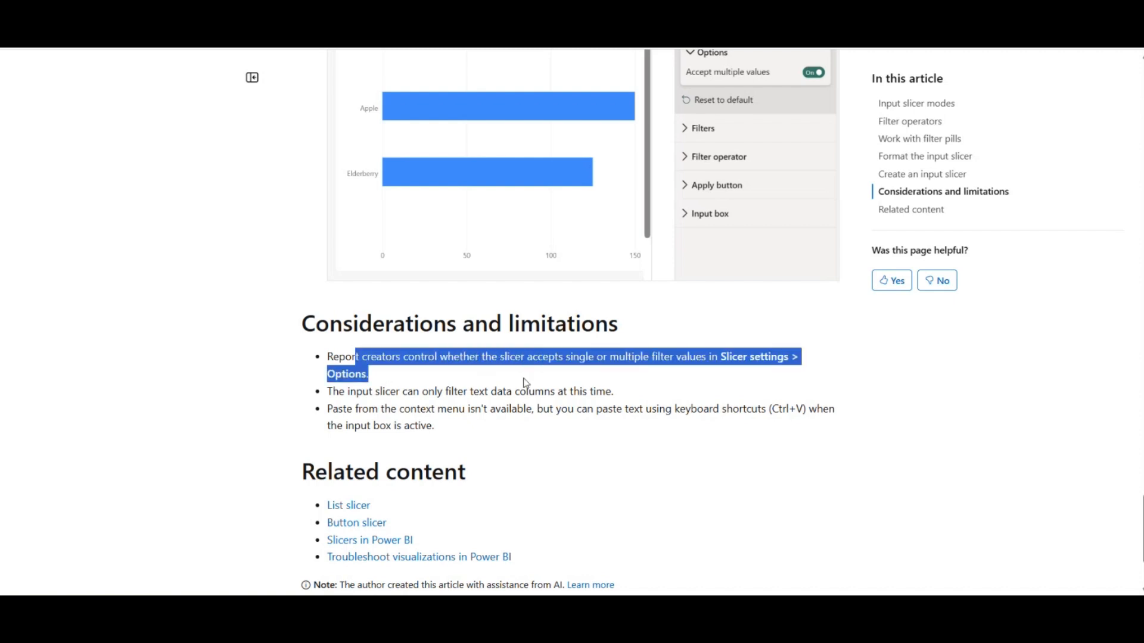
{"action": "left_click", "coordinate": [450, 378]}
{"action": "triple_click", "coordinate": [356, 370]}
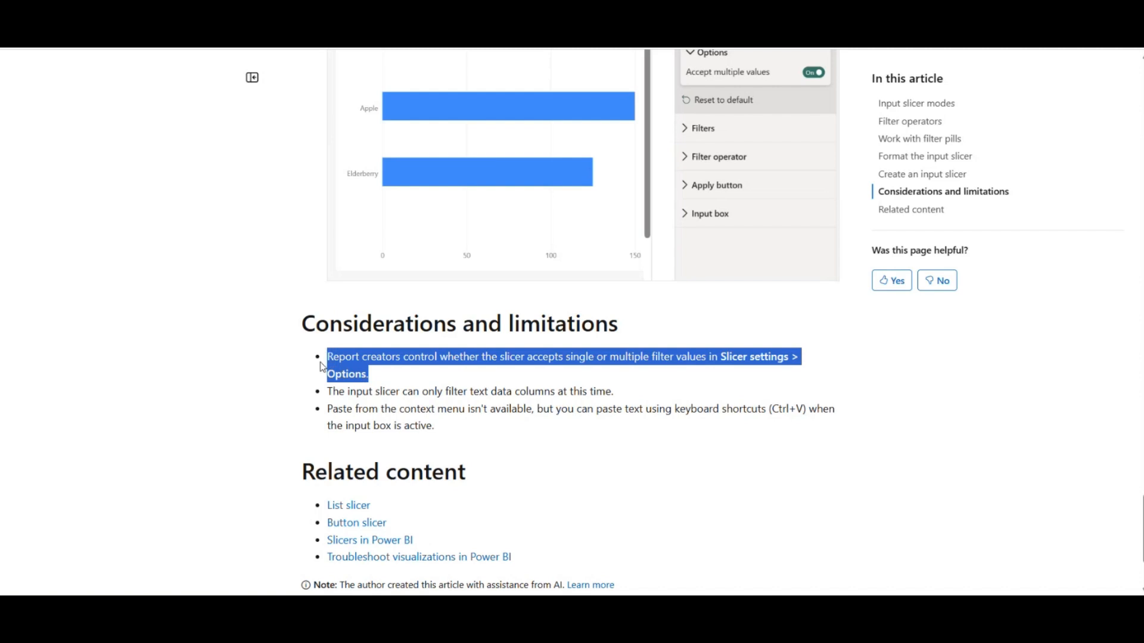
{"action": "double_click", "coordinate": [354, 391]}
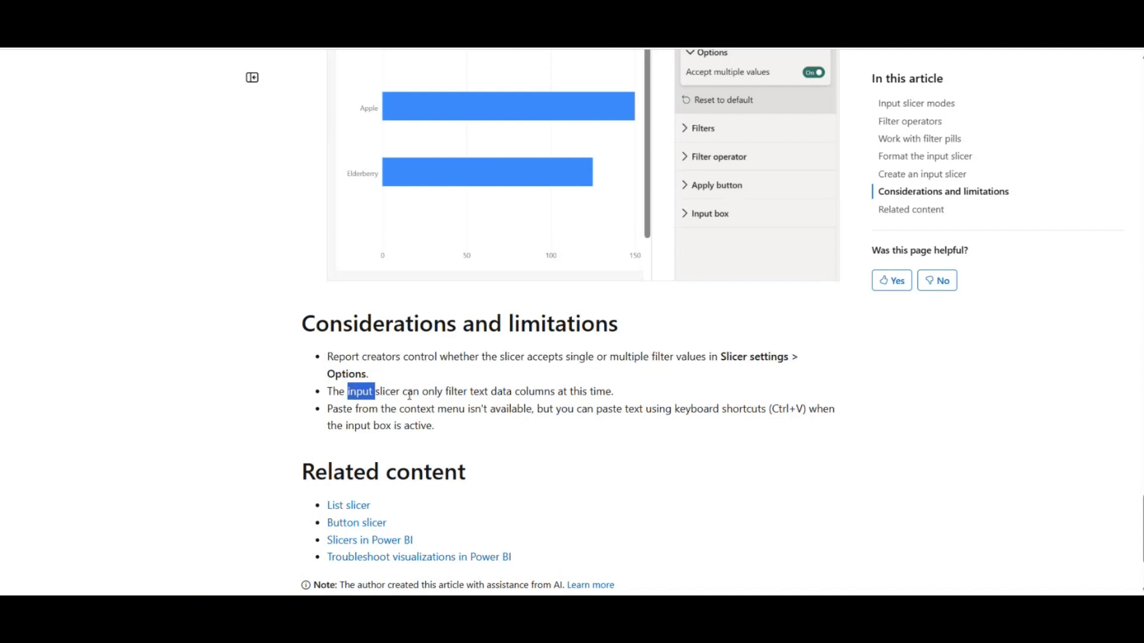
{"action": "left_click", "coordinate": [397, 395]}
{"action": "left_click_drag", "start_coordinate": [467, 394], "coordinate": [541, 396]}
{"action": "left_click", "coordinate": [573, 396]}
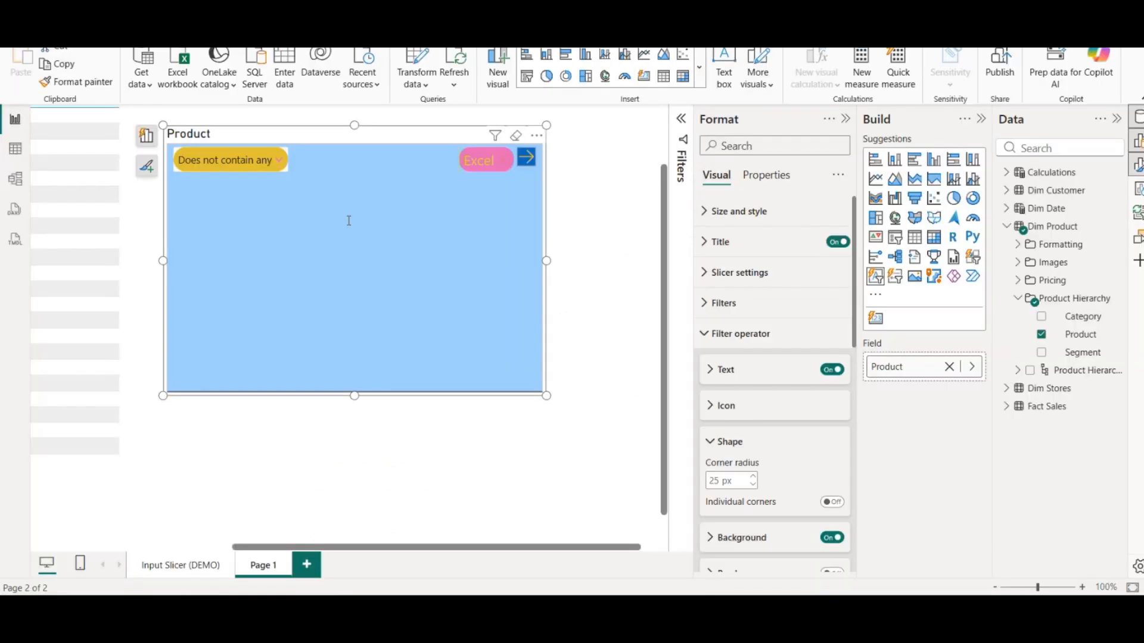
Switch back to Power BI Desktop and check the context menu of the Product slicer's input box for a paste option
{"action": "right_click", "coordinate": [347, 221]}
{"action": "right_click", "coordinate": [345, 172]}
{"action": "left_click", "coordinate": [308, 162]}
{"action": "right_click", "coordinate": [307, 162]}
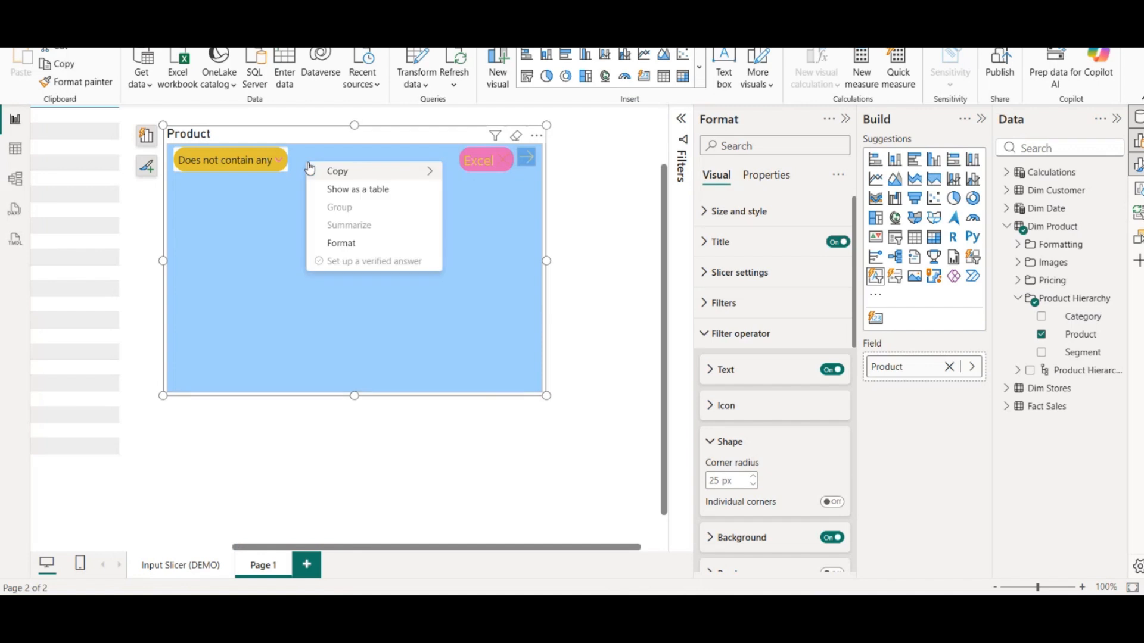
{"action": "left_click", "coordinate": [282, 220]}
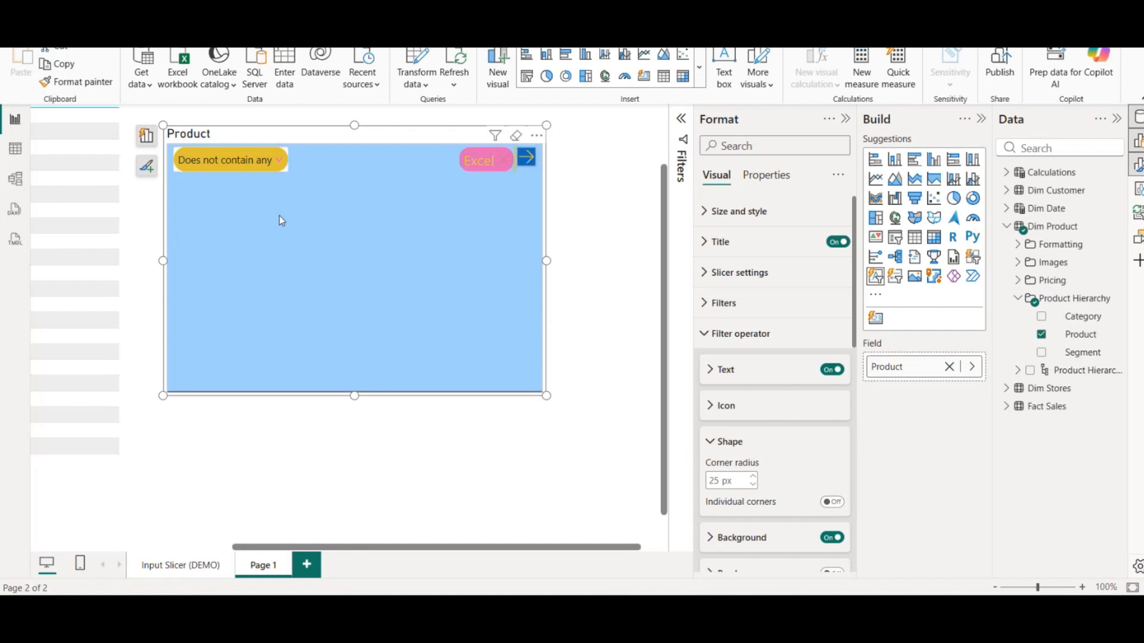
Paste the copied list of product names, from Exchange and Flow to OneNote and Outlook, into the Product slicer's input box
{"action": "right_click", "coordinate": [346, 172]}
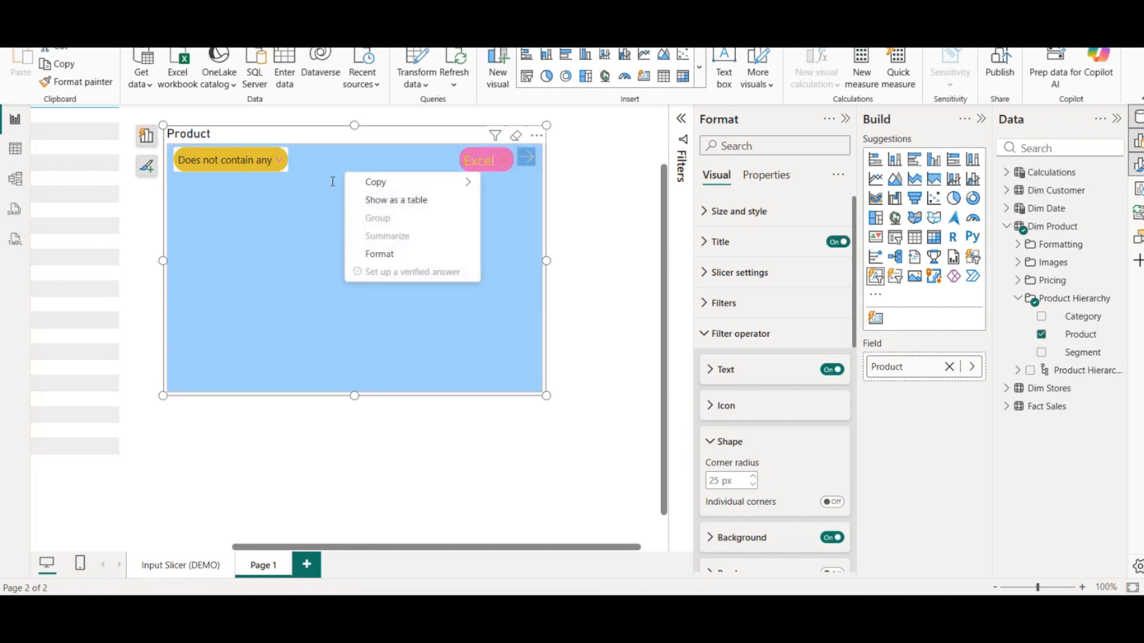
{"action": "left_click", "coordinate": [323, 165]}
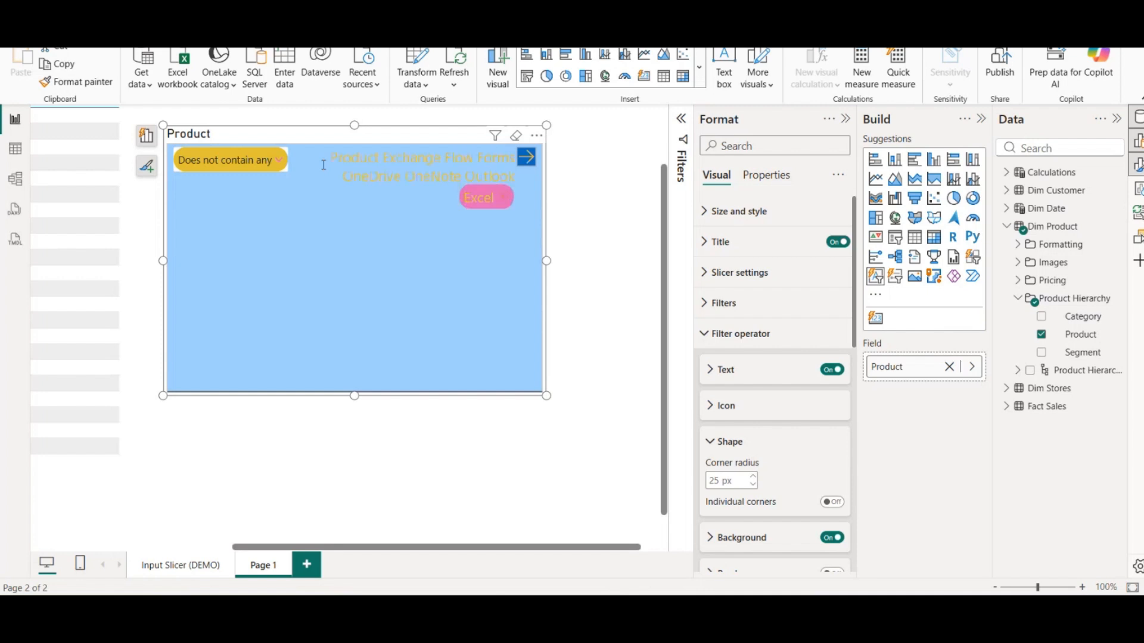
{"action": "left_click_drag", "start_coordinate": [372, 162], "coordinate": [424, 179]}
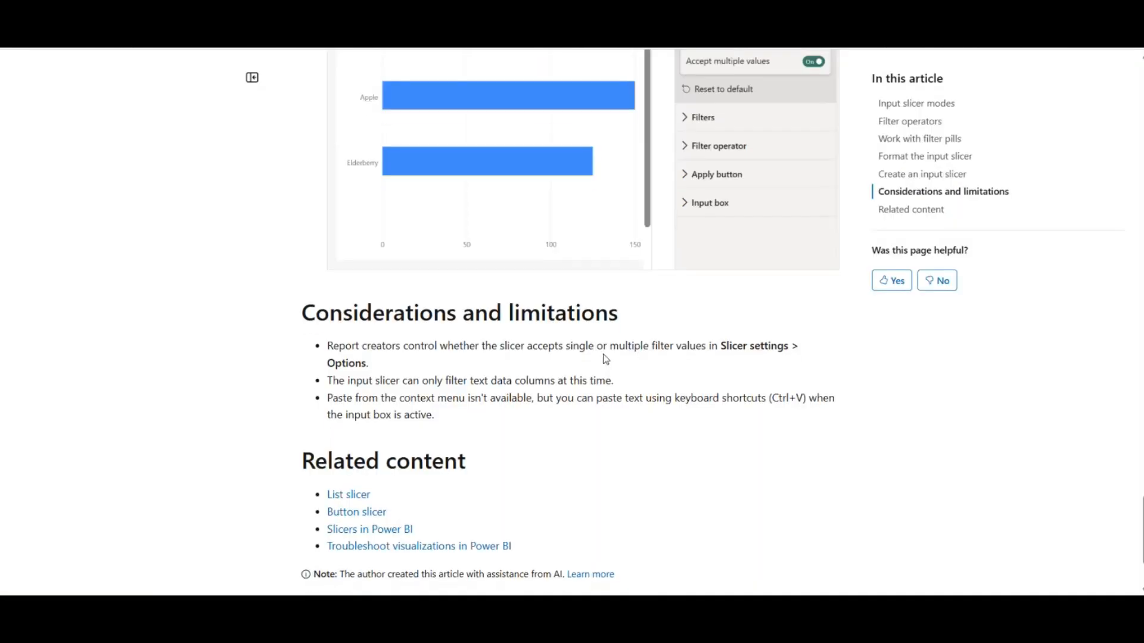
Switch to the Microsoft Learn input slicer article and skim from its limitations back to the introduction
{"action": "scroll", "coordinate": [605, 352], "scroll_direction": "down", "scroll_amount": 2}
{"action": "scroll", "coordinate": [606, 351], "scroll_direction": "up", "scroll_amount": 15}
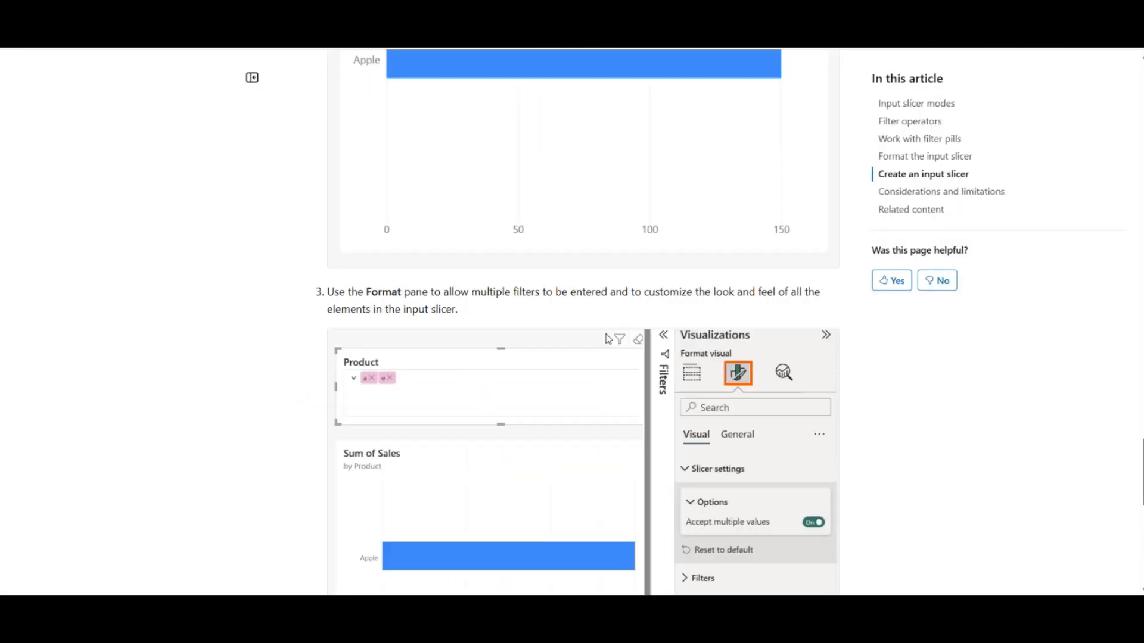
{"action": "scroll", "coordinate": [592, 327], "scroll_direction": "up", "scroll_amount": 15}
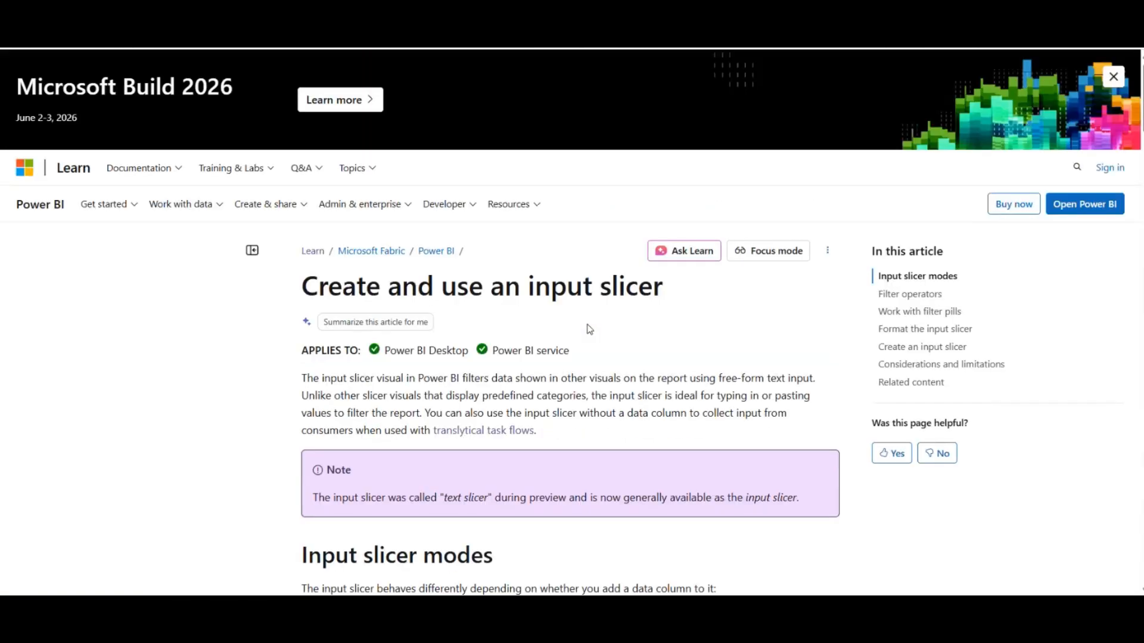